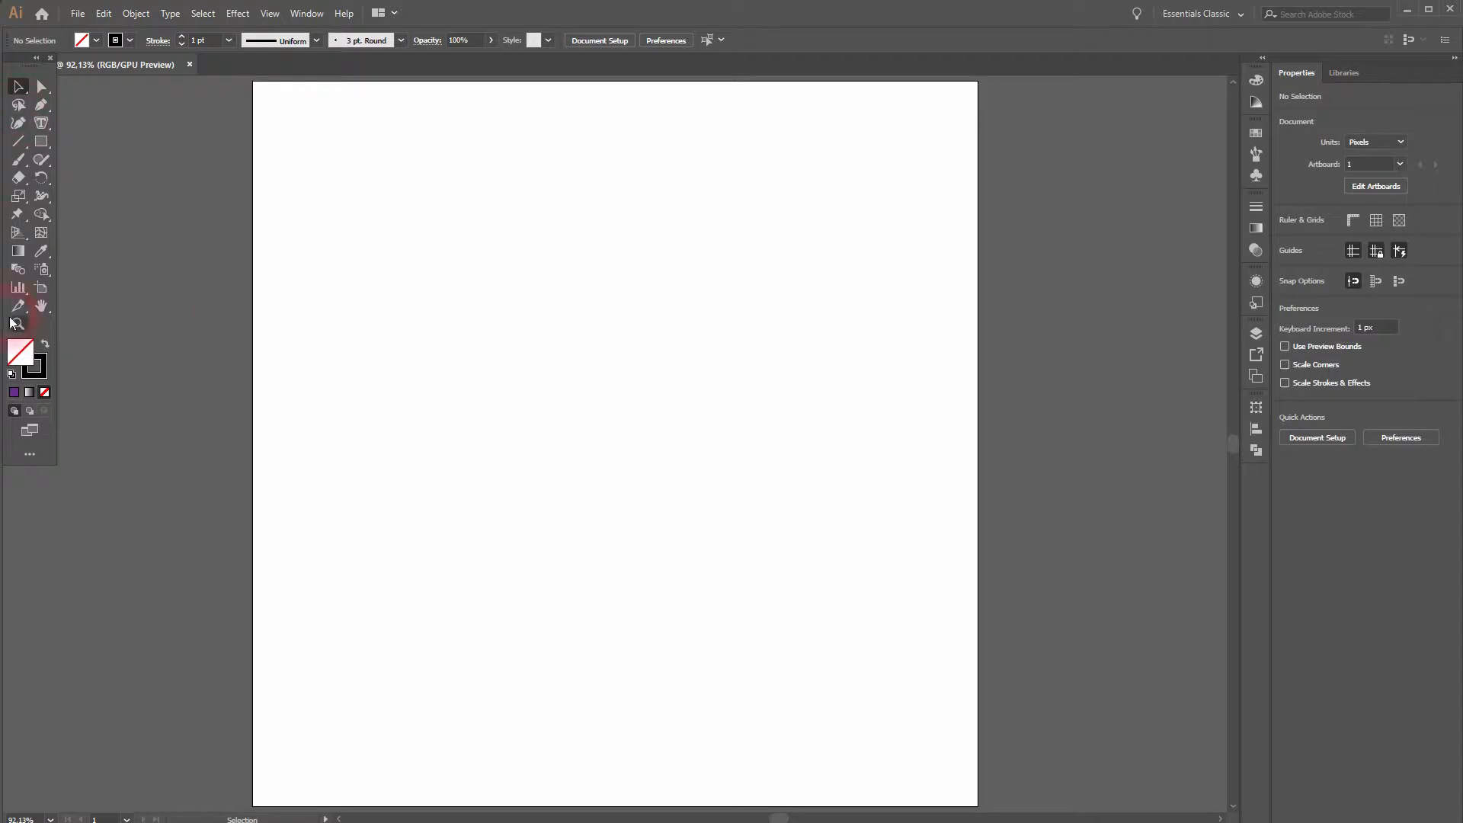
# - Draw a black circle without stroke, about 278 px in diameter, and centre it horizontally and vertically on the artboard
pyautogui.click(44, 343)
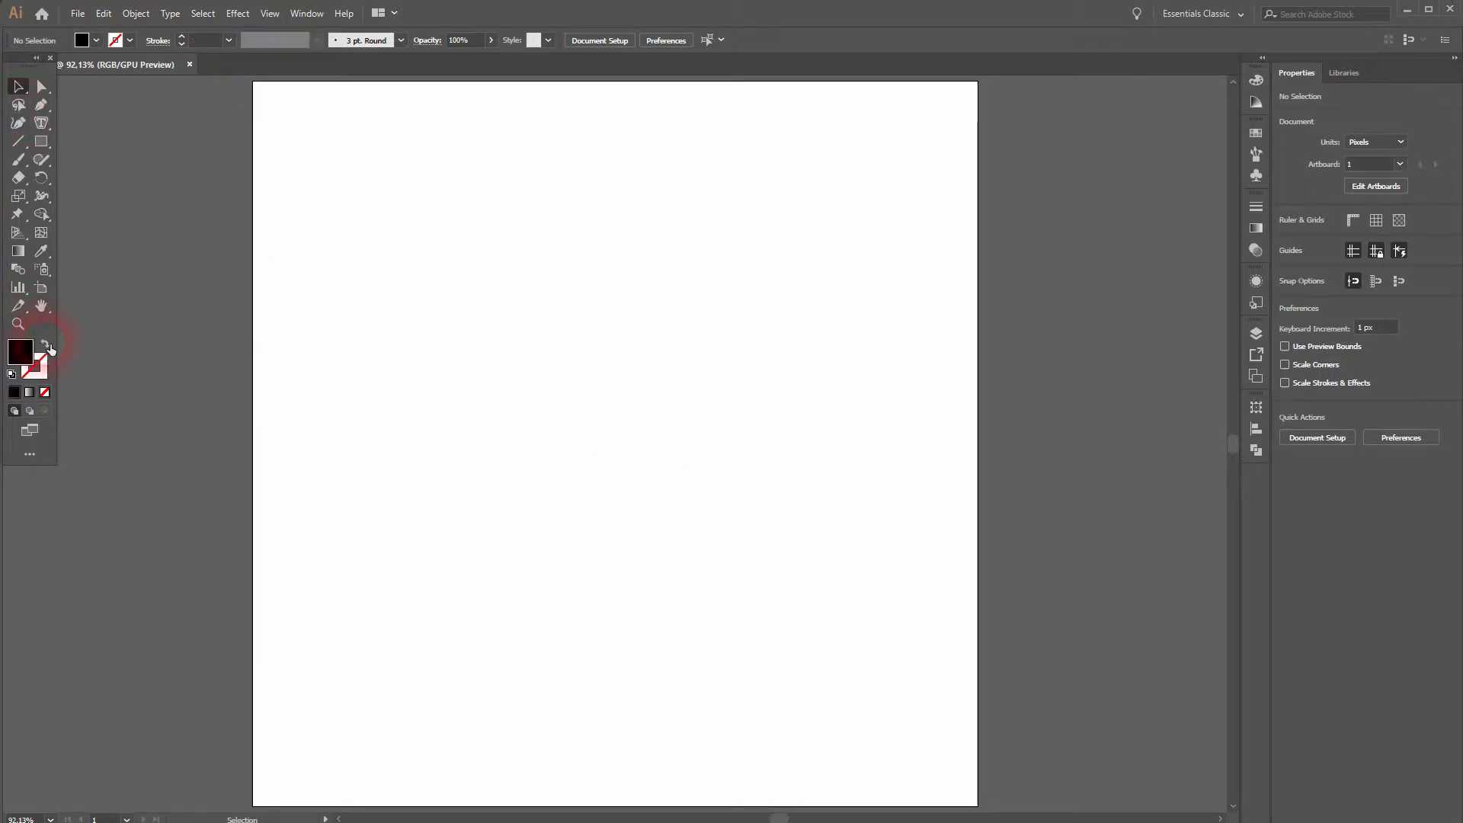
pyautogui.click(96, 40)
pyautogui.click(115, 42)
pyautogui.click(9, 75)
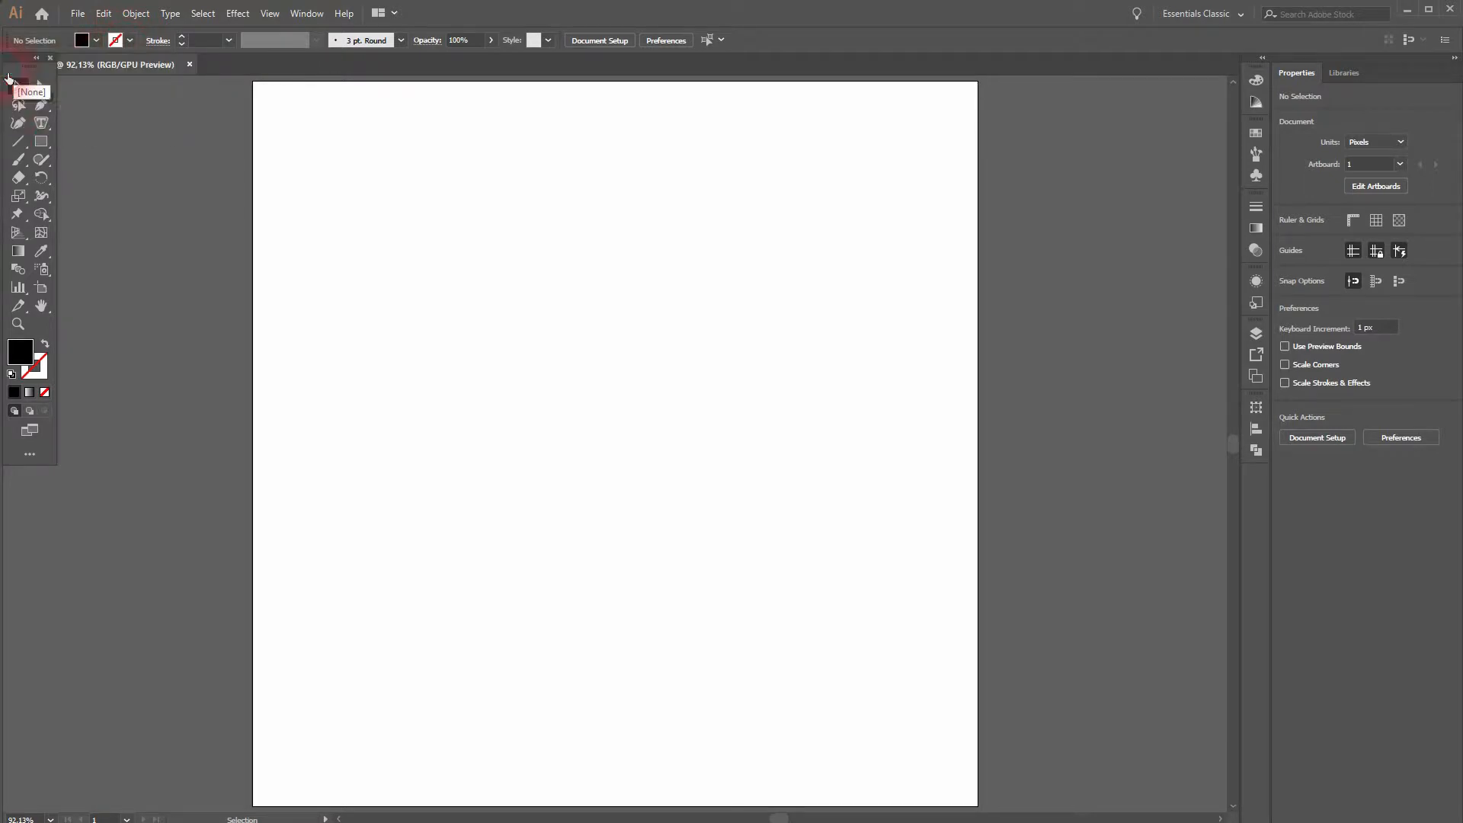
pyautogui.moveTo(44, 142); pyautogui.dragTo(118, 177)
pyautogui.moveTo(537, 333); pyautogui.dragTo(785, 510)
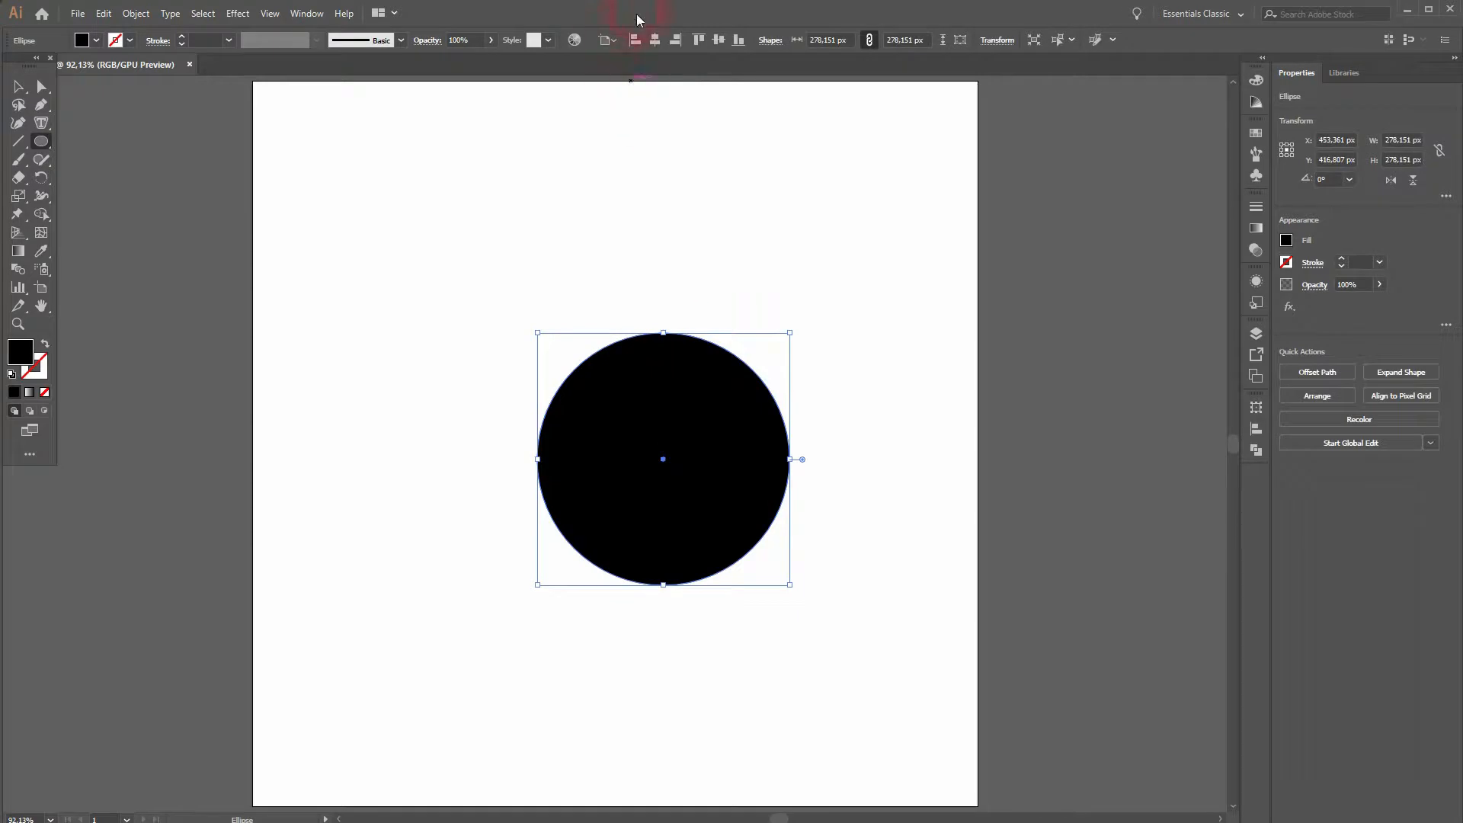
pyautogui.click(654, 41)
pyautogui.click(719, 39)
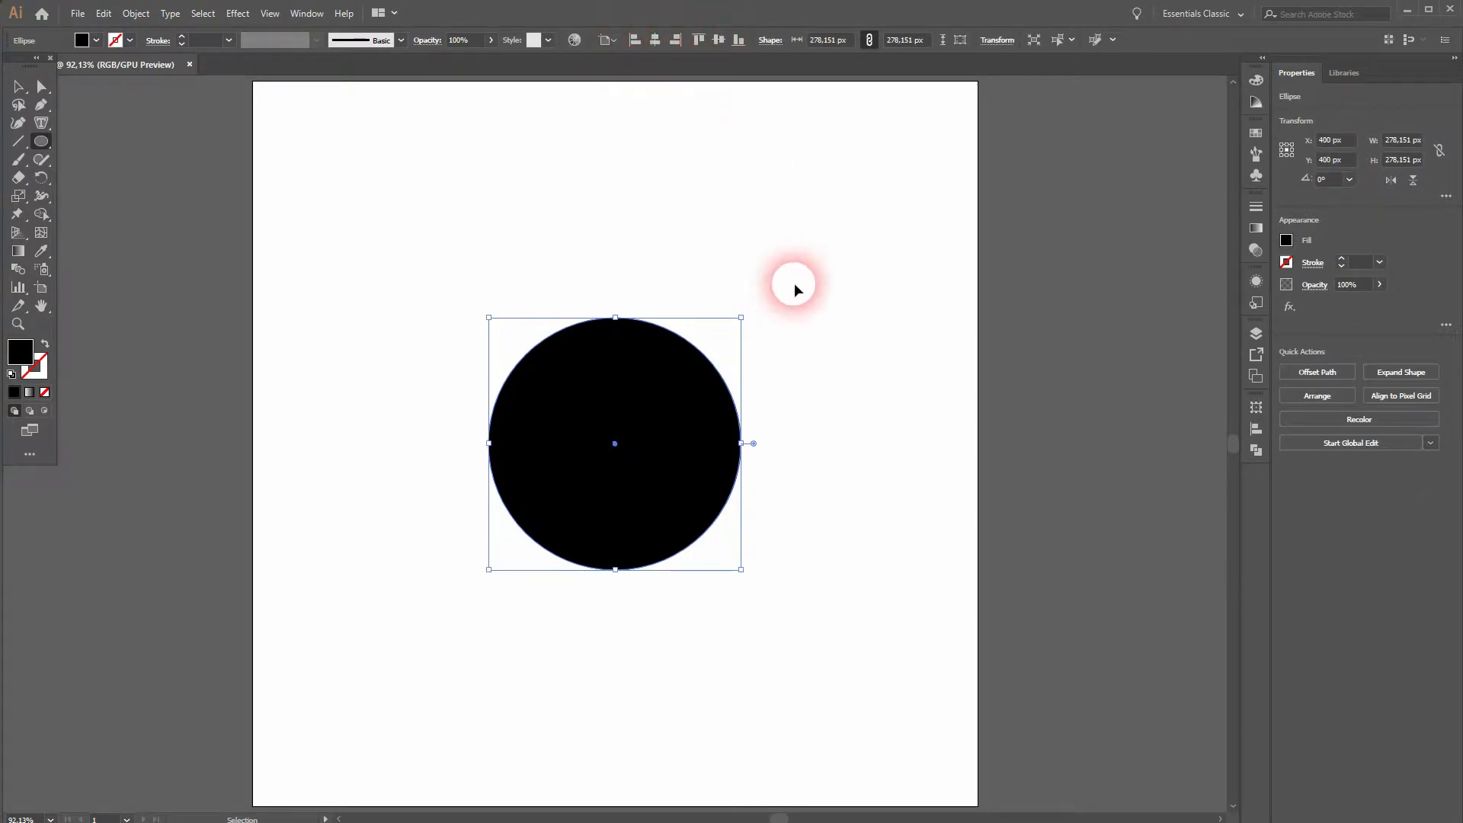
# - Make a concentric copy of the circle scaled down to about 203 px and fill it with white
pyautogui.moveTo(488, 318); pyautogui.dragTo(528, 345)
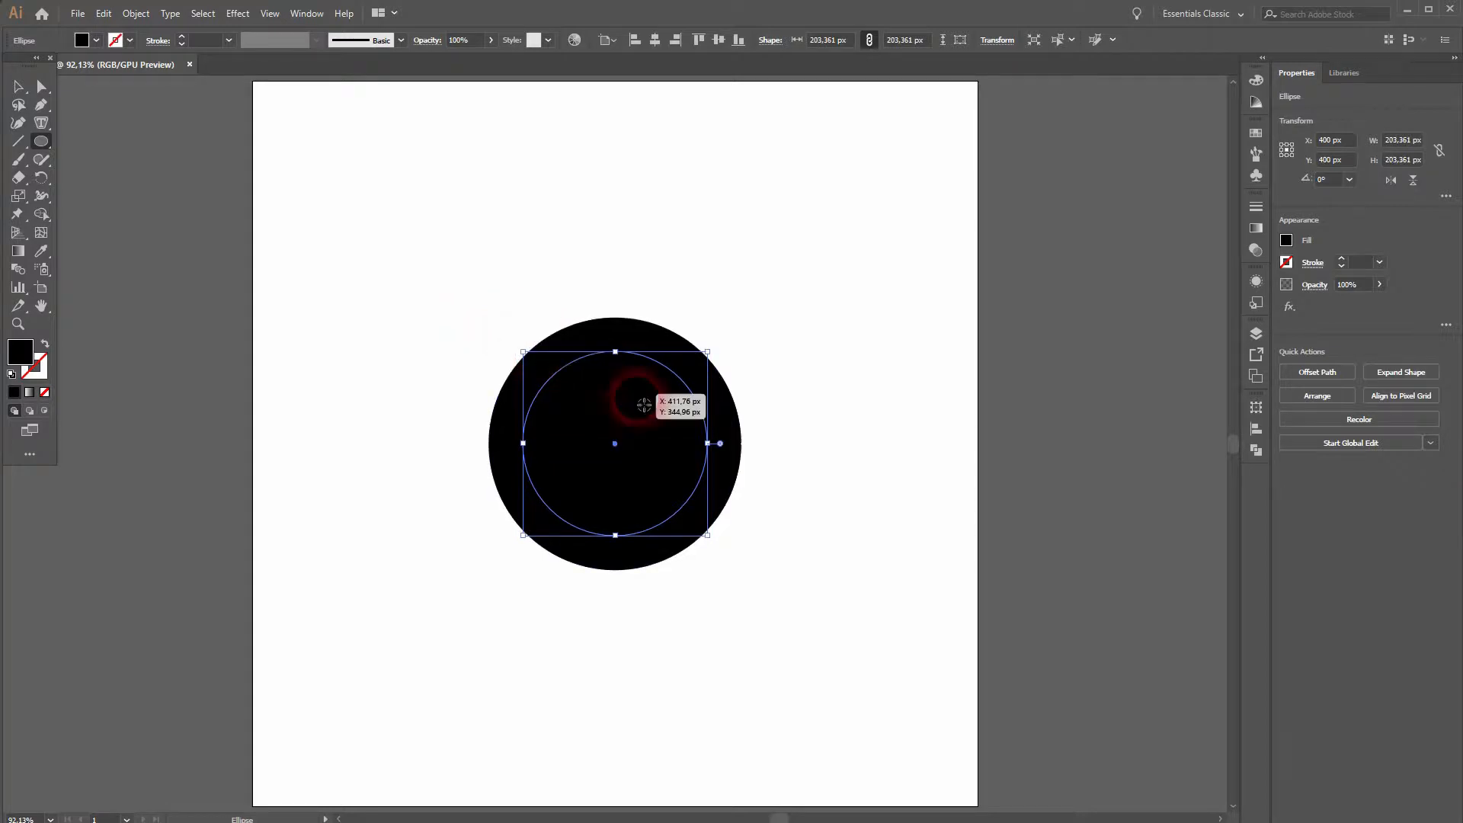
pyautogui.click(96, 40)
pyautogui.click(40, 68)
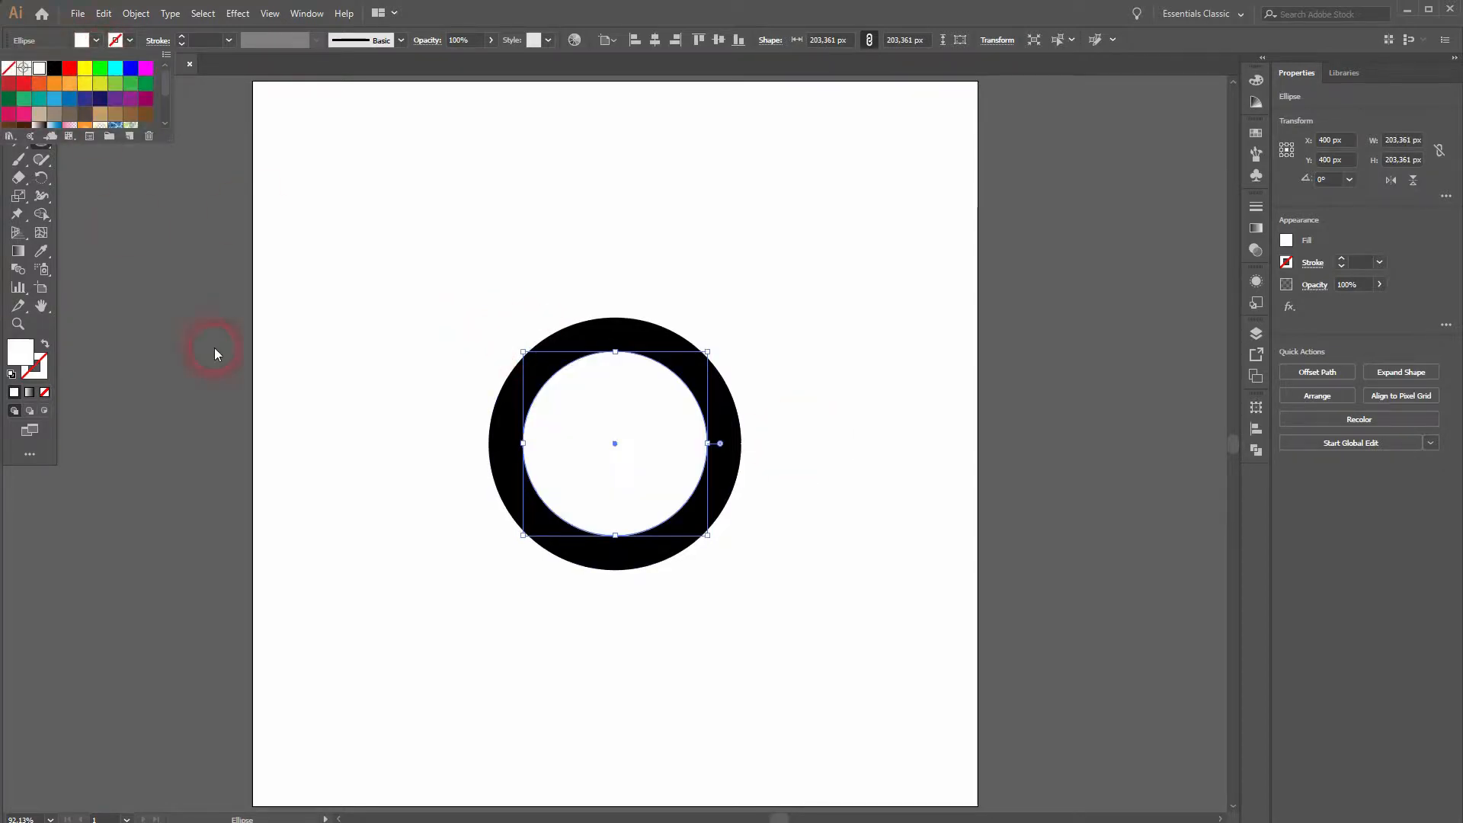
pyautogui.click(473, 638)
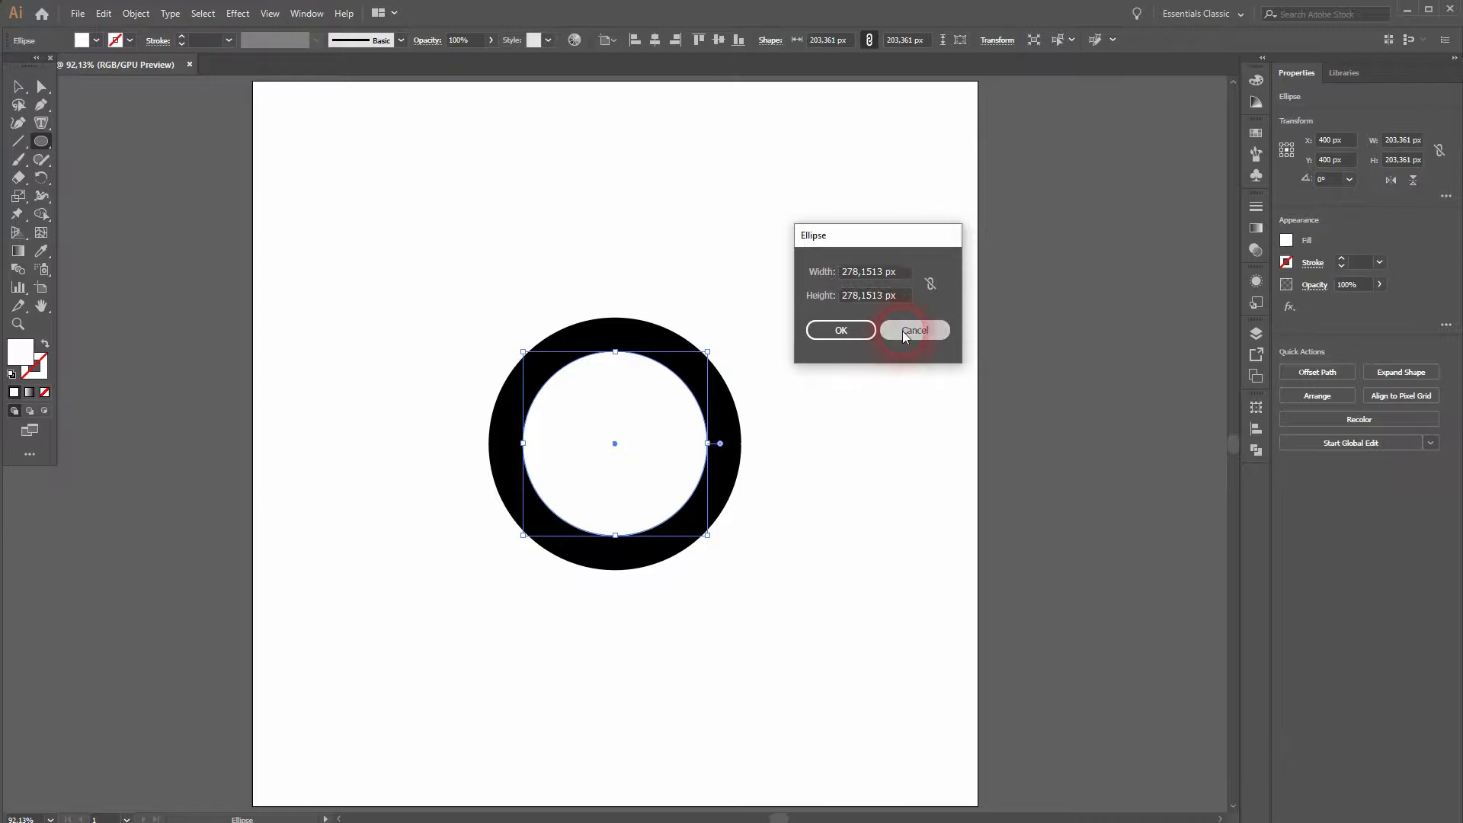
pyautogui.click(902, 331)
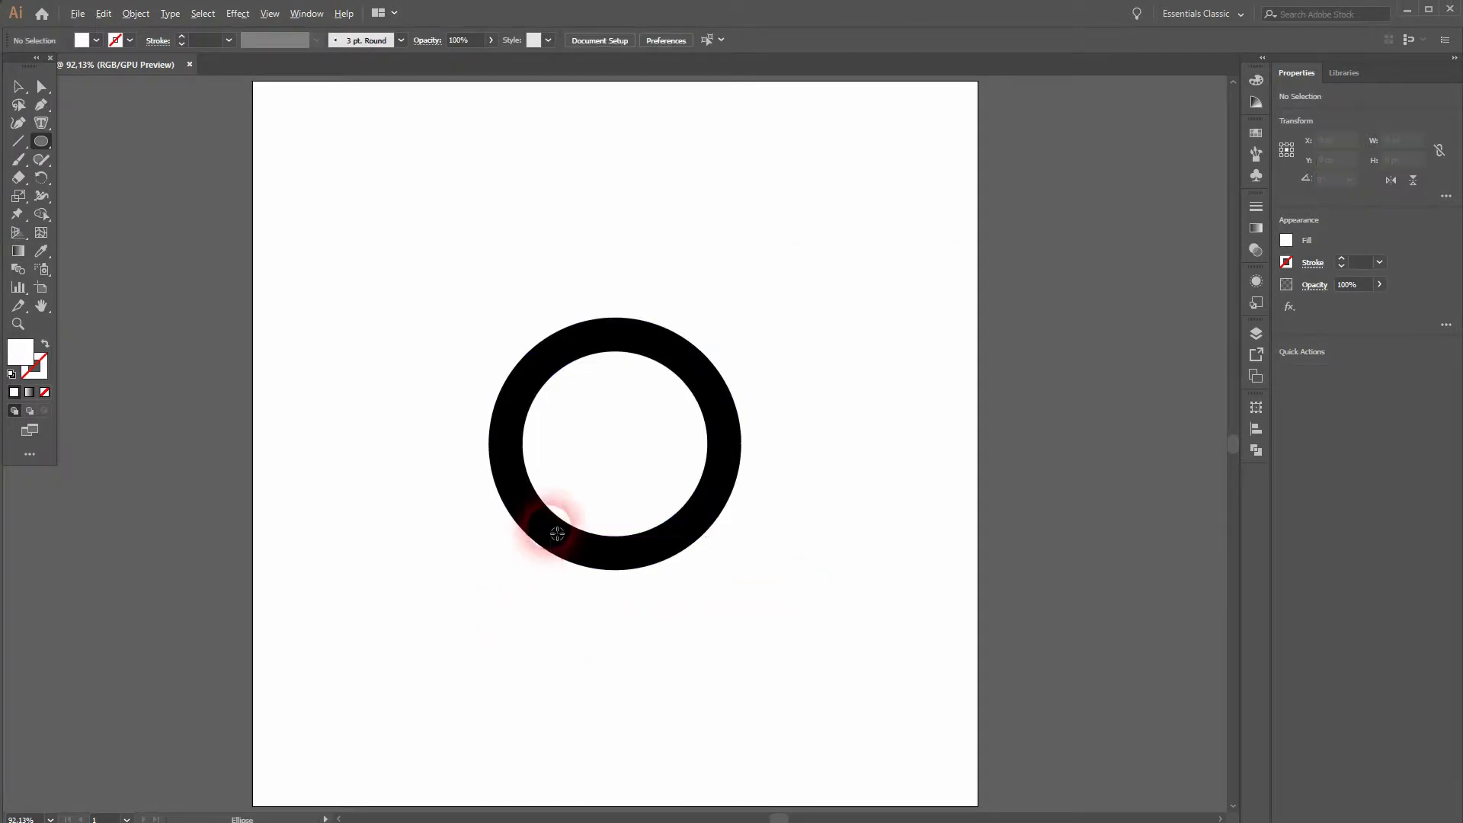
# - Select both circles and align their centres vertically
pyautogui.scroll(2, 549, 516)
pyautogui.press('v')
pyautogui.moveTo(935, 232); pyautogui.dragTo(910, 102)
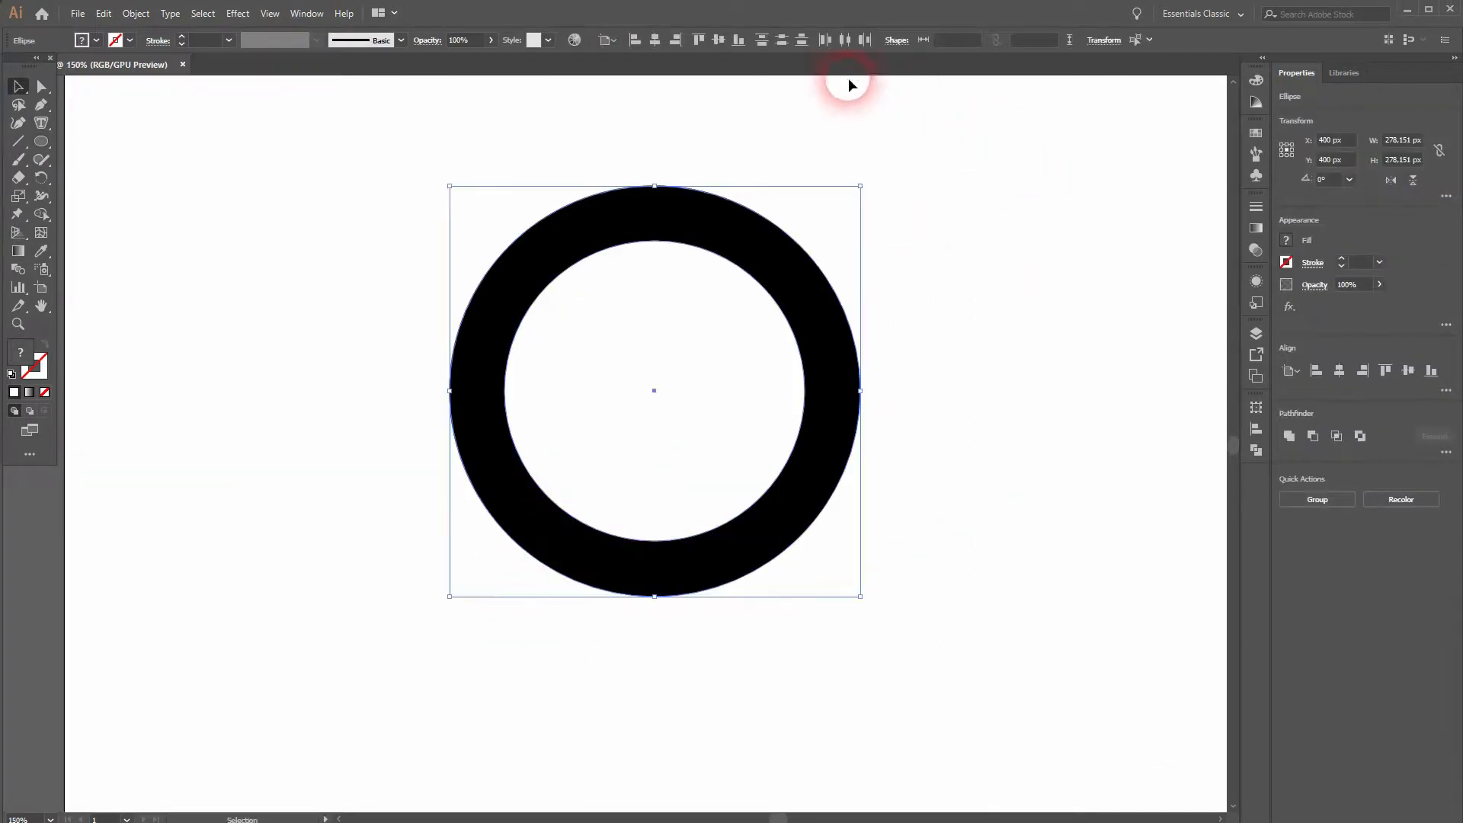
pyautogui.click(719, 41)
pyautogui.click(675, 393)
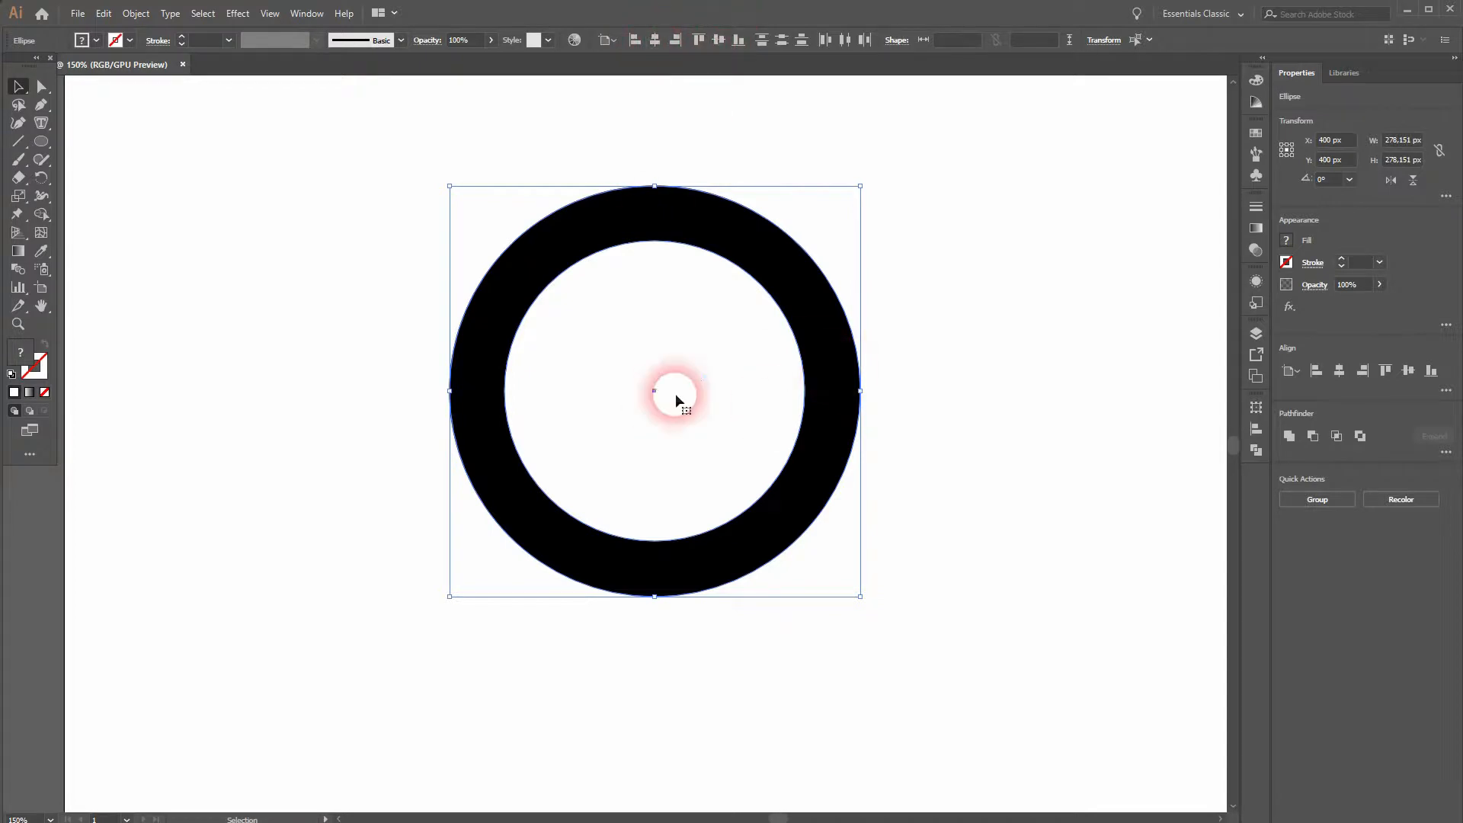
pyautogui.click(331, 459)
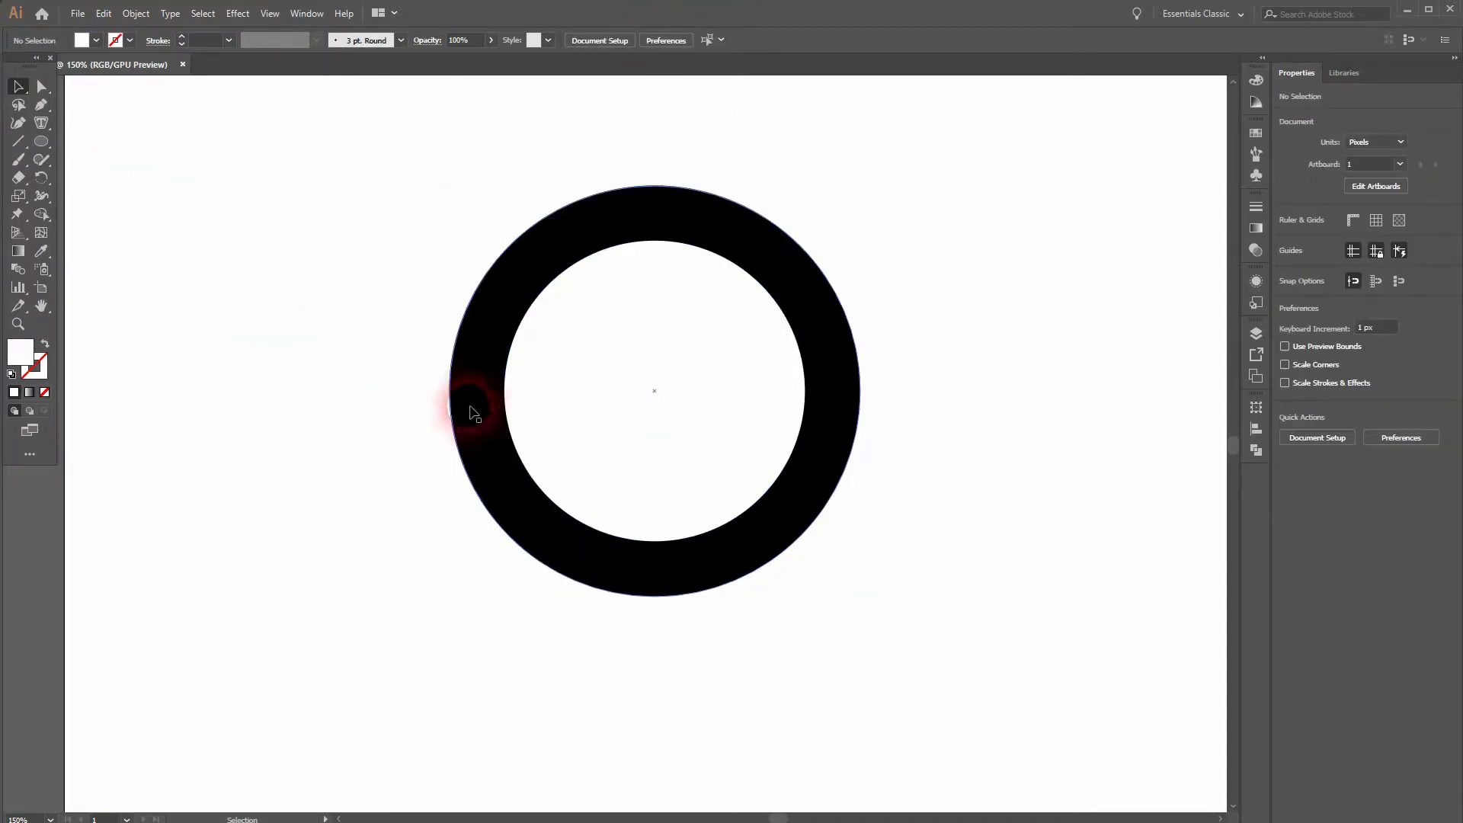
# - Draw a red circle about 36 px in diameter within the left part of the black ring
pyautogui.click(94, 41)
pyautogui.click(69, 67)
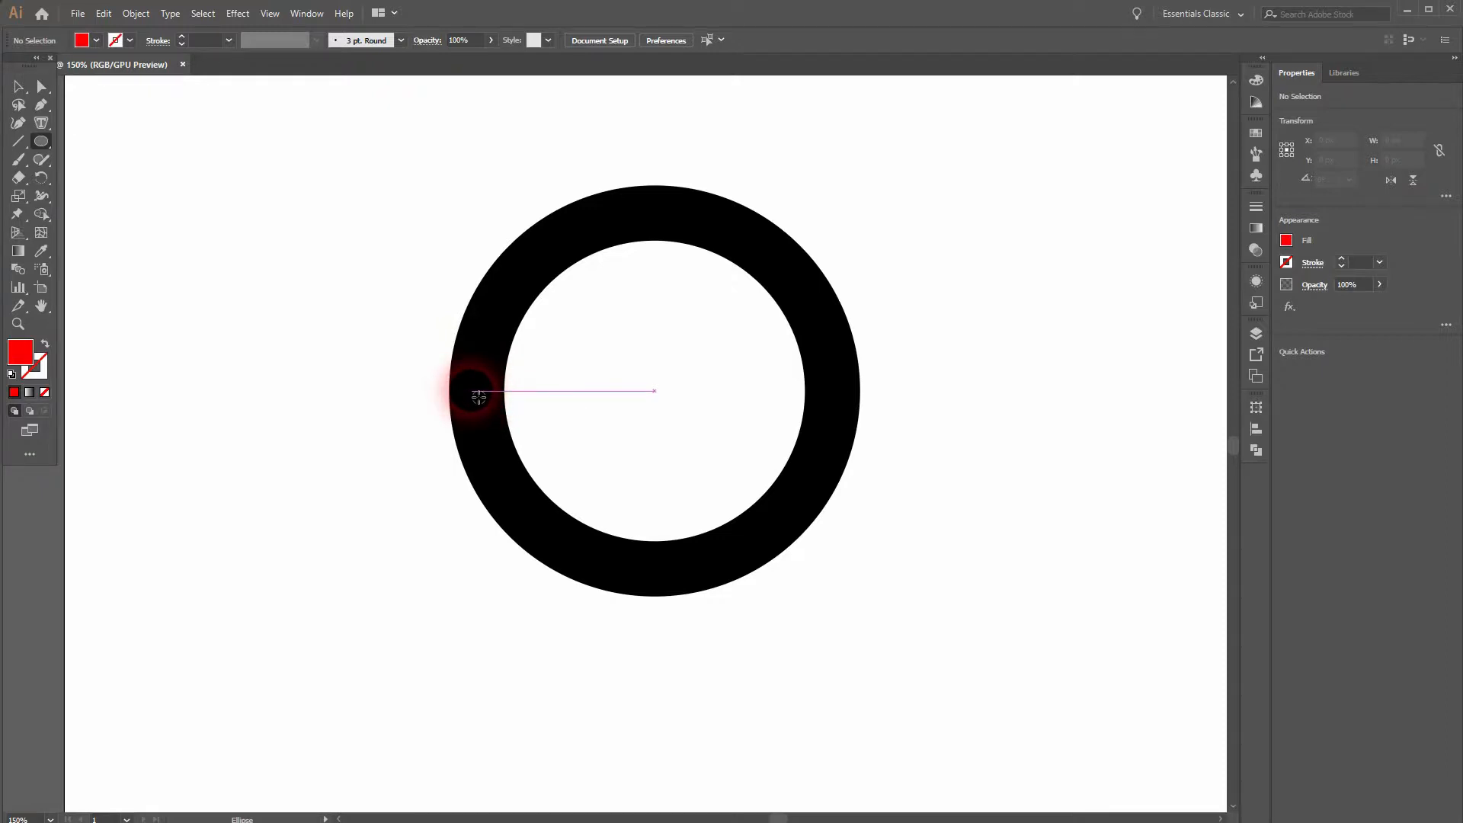
pyautogui.scroll(3, 478, 397)
pyautogui.moveTo(486, 396); pyautogui.dragTo(565, 451)
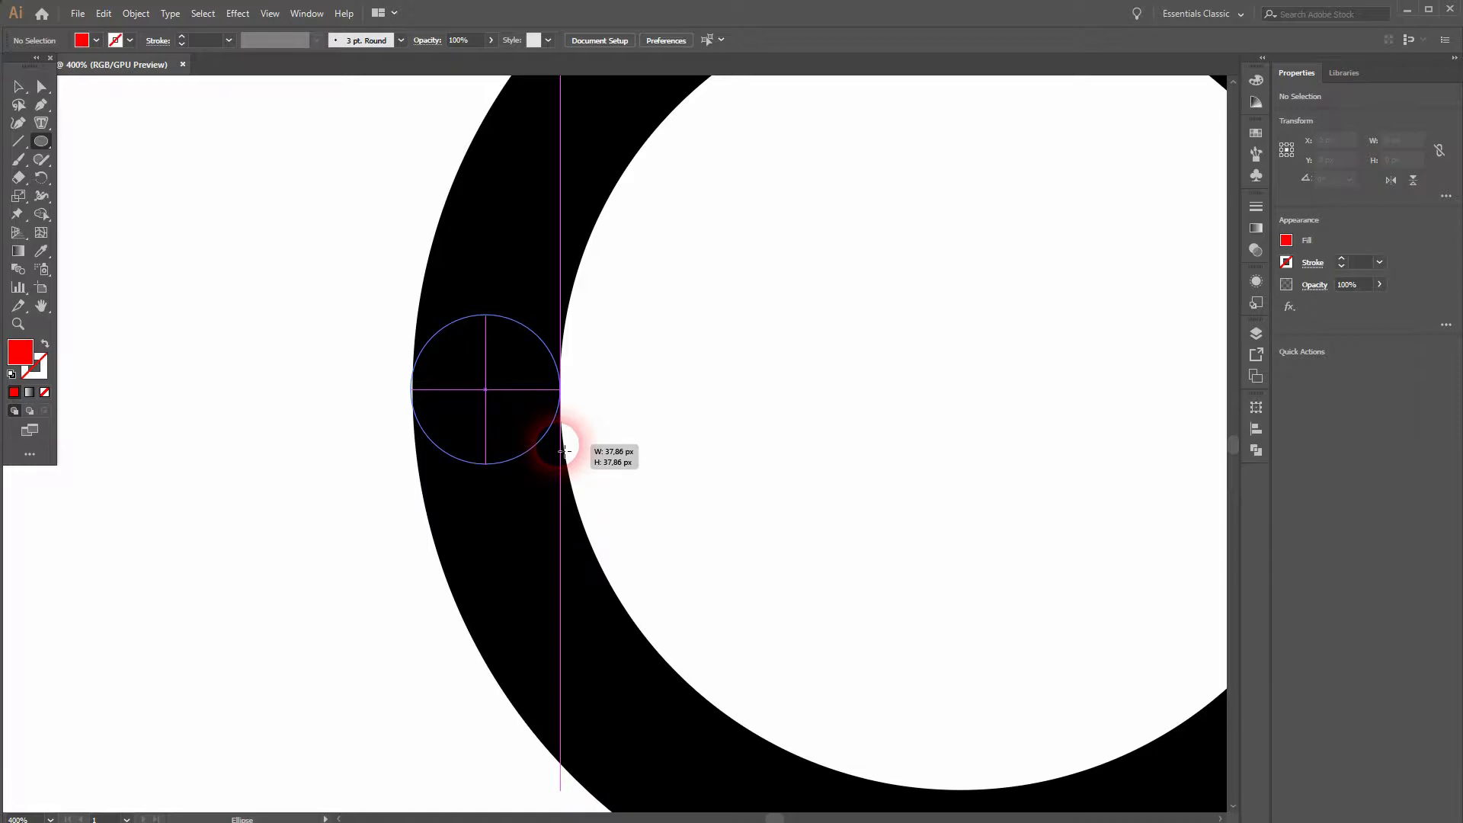
pyautogui.moveTo(563, 451); pyautogui.dragTo(564, 433)
# - Centre the red circle vertically on the ring and enlarge it to about 37 px, touching both ring edges, checking the fit in outline view
pyautogui.press('v')
pyautogui.moveTo(512, 387)
pyautogui.mouseDown()
pyautogui.moveTo(505, 345)
pyautogui.moveTo(507, 386)
pyautogui.mouseUp()
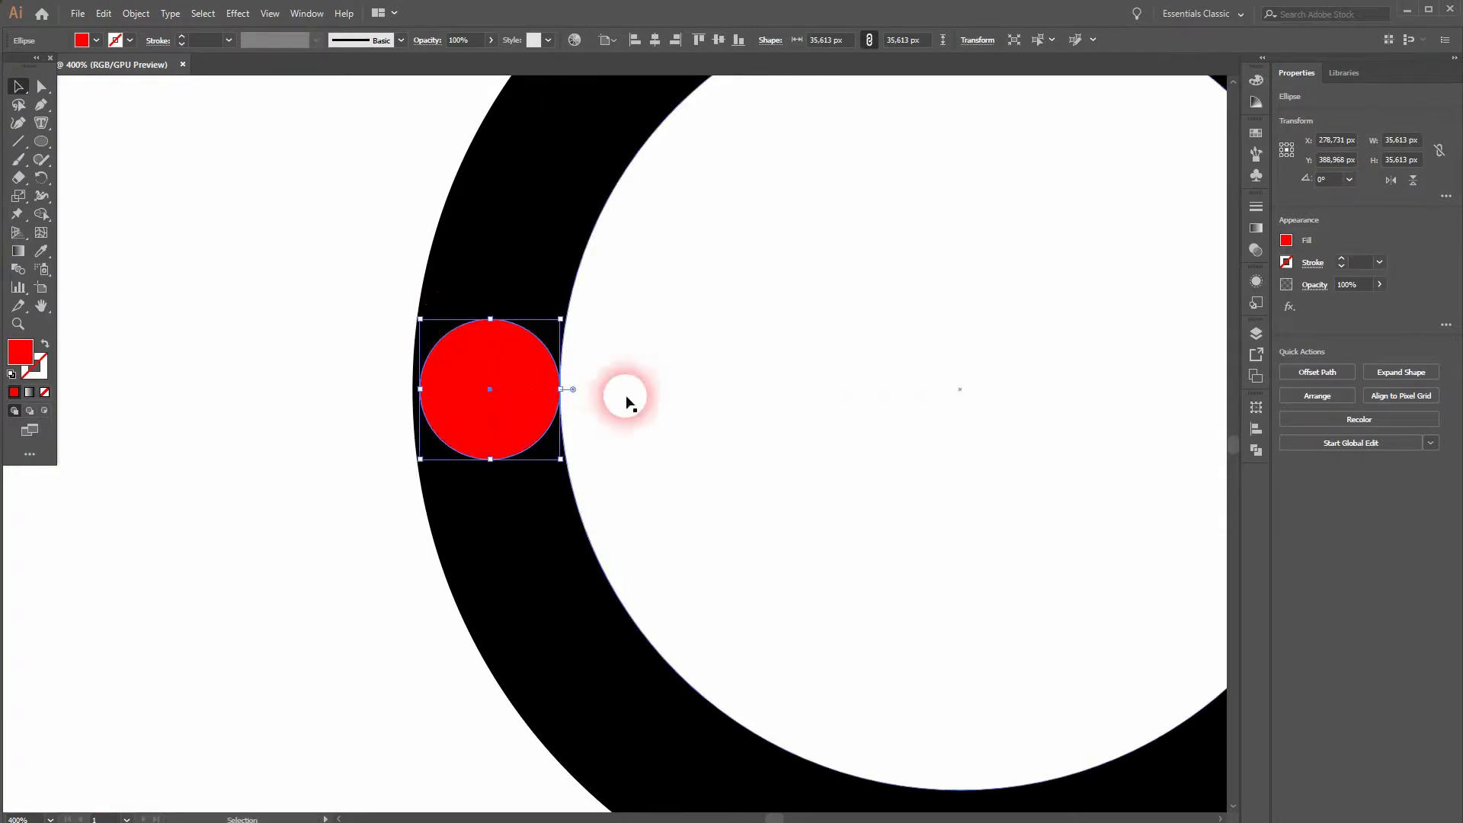
pyautogui.scroll(2, 492, 395)
pyautogui.hotkey('ctrl', 'y')
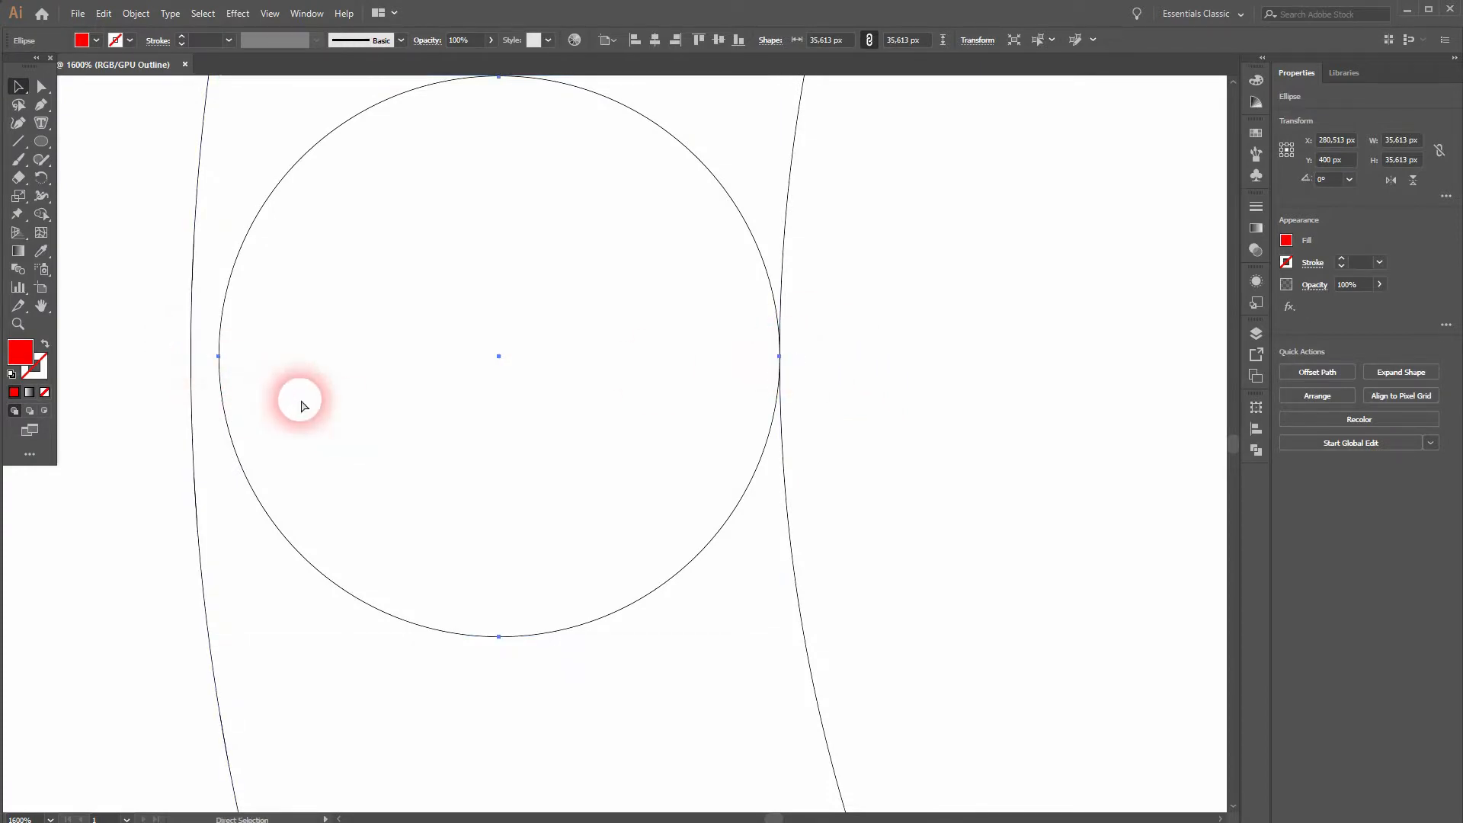
pyautogui.hotkey('ctrl', 'y')
pyautogui.moveTo(227, 364); pyautogui.dragTo(193, 365)
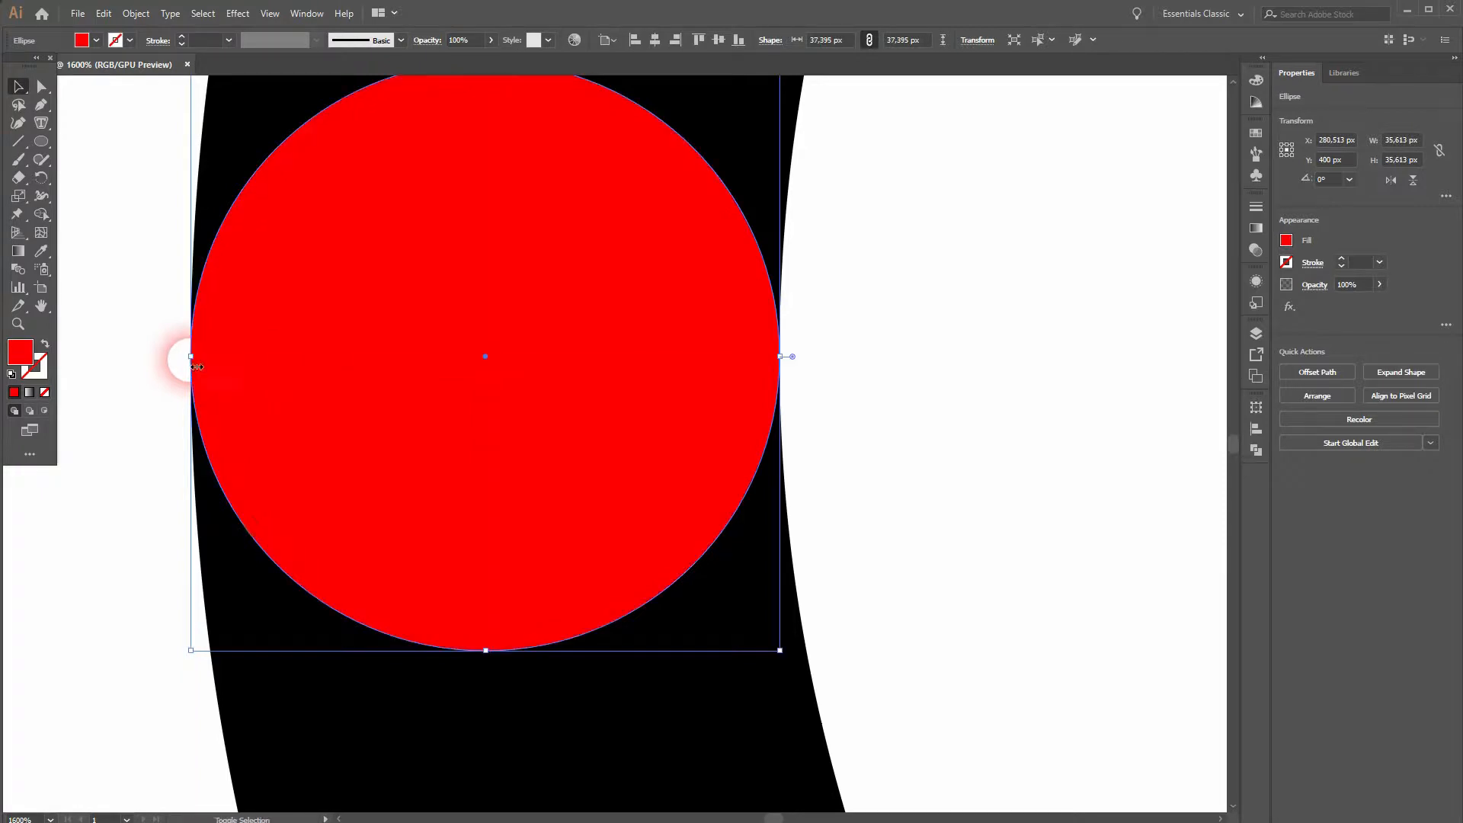
pyautogui.click(143, 441)
pyautogui.scroll(-1, 143, 440)
pyautogui.scroll(-1, 143, 440)
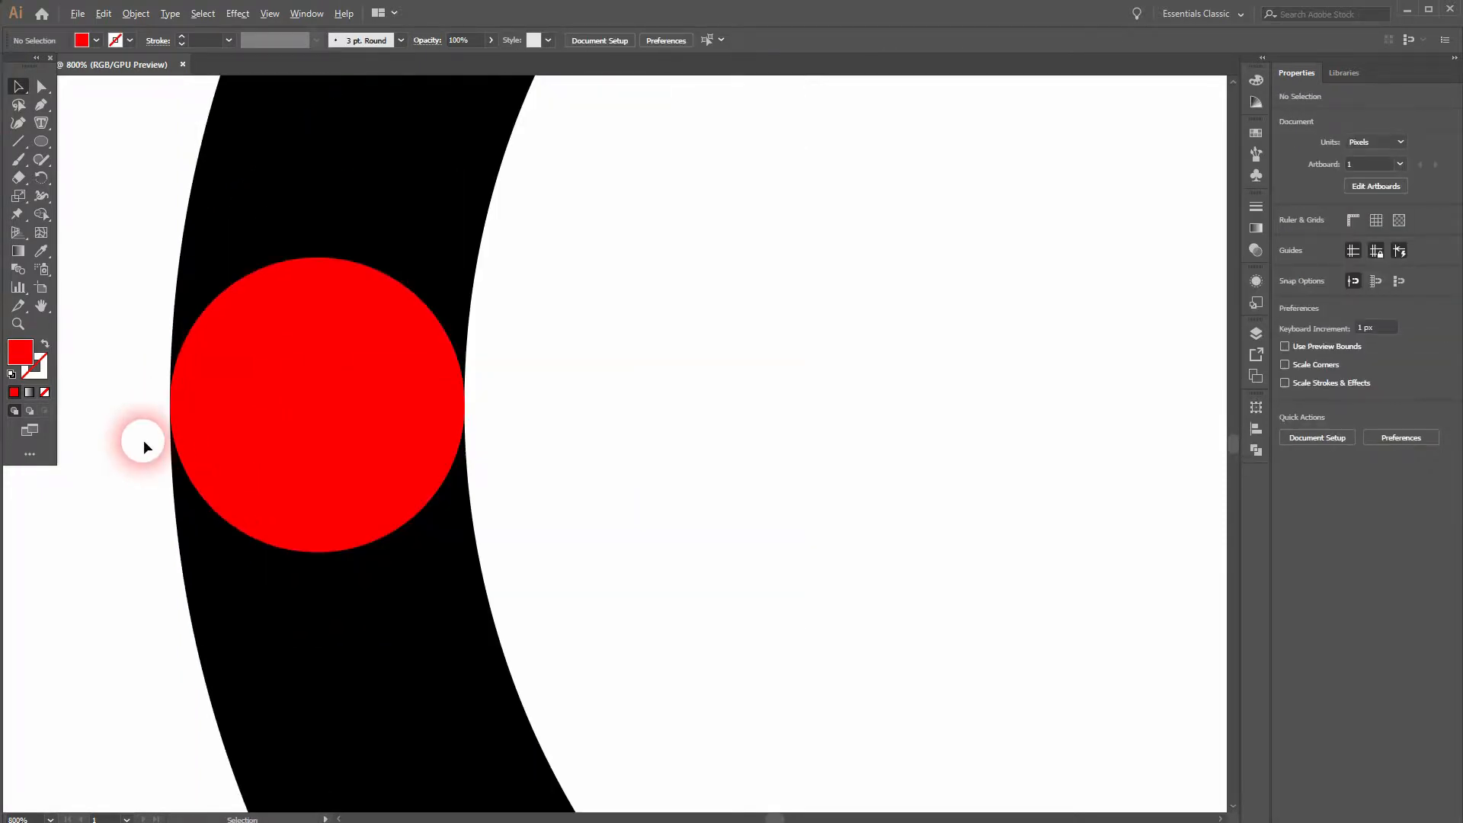
pyautogui.hotkey('ctrl', 'y')
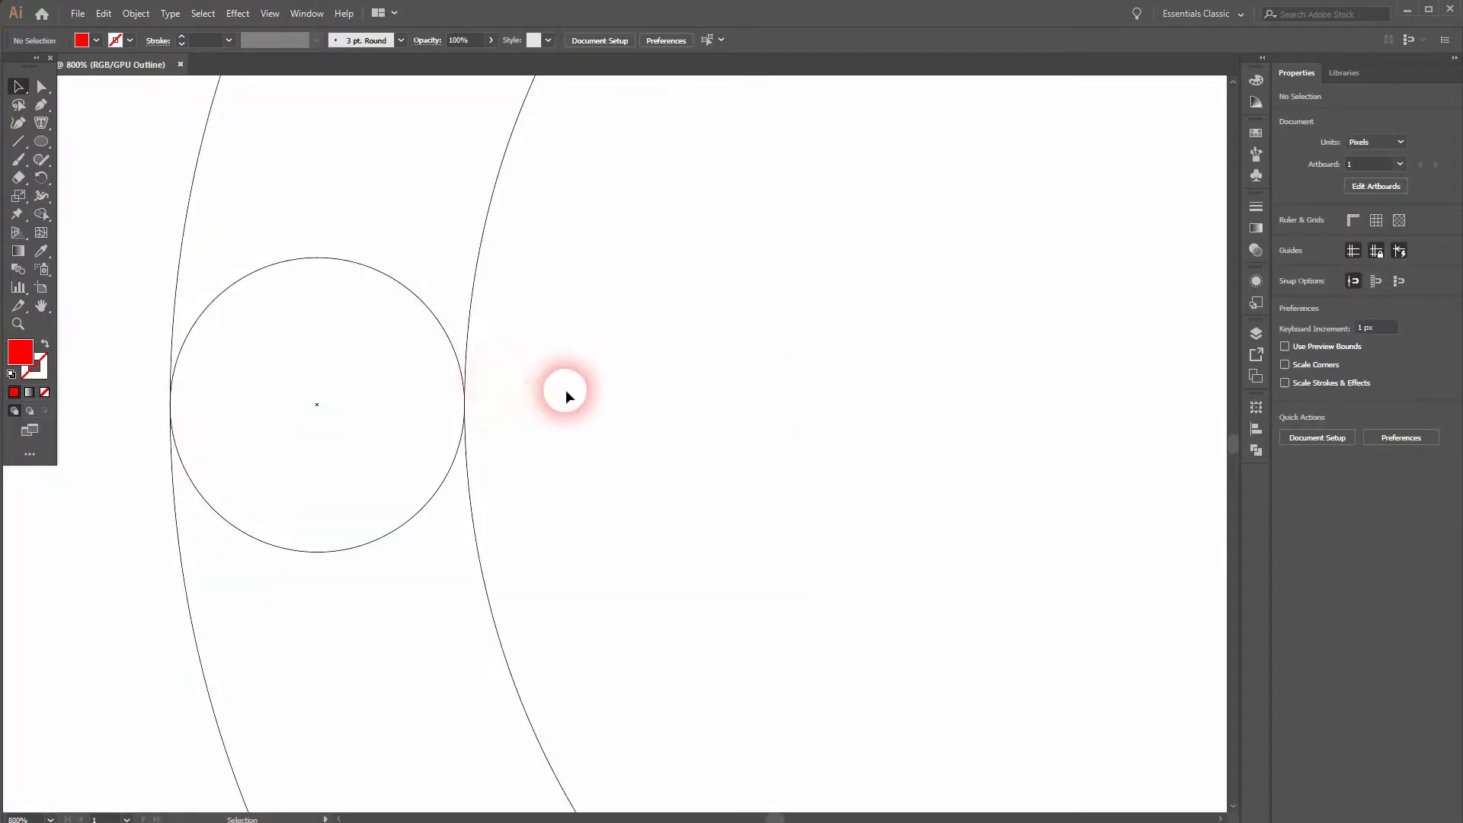
pyautogui.hotkey('ctrl', 'y')
# - Copy the red circle to the top of the black ring and centre the copy horizontally on the artboard
pyautogui.hotkey('ctrl', '0')
pyautogui.moveTo(506, 442); pyautogui.dragTo(616, 352)
pyautogui.scroll(3, 620, 346)
pyautogui.scroll(4, 619, 347)
pyautogui.click(648, 478)
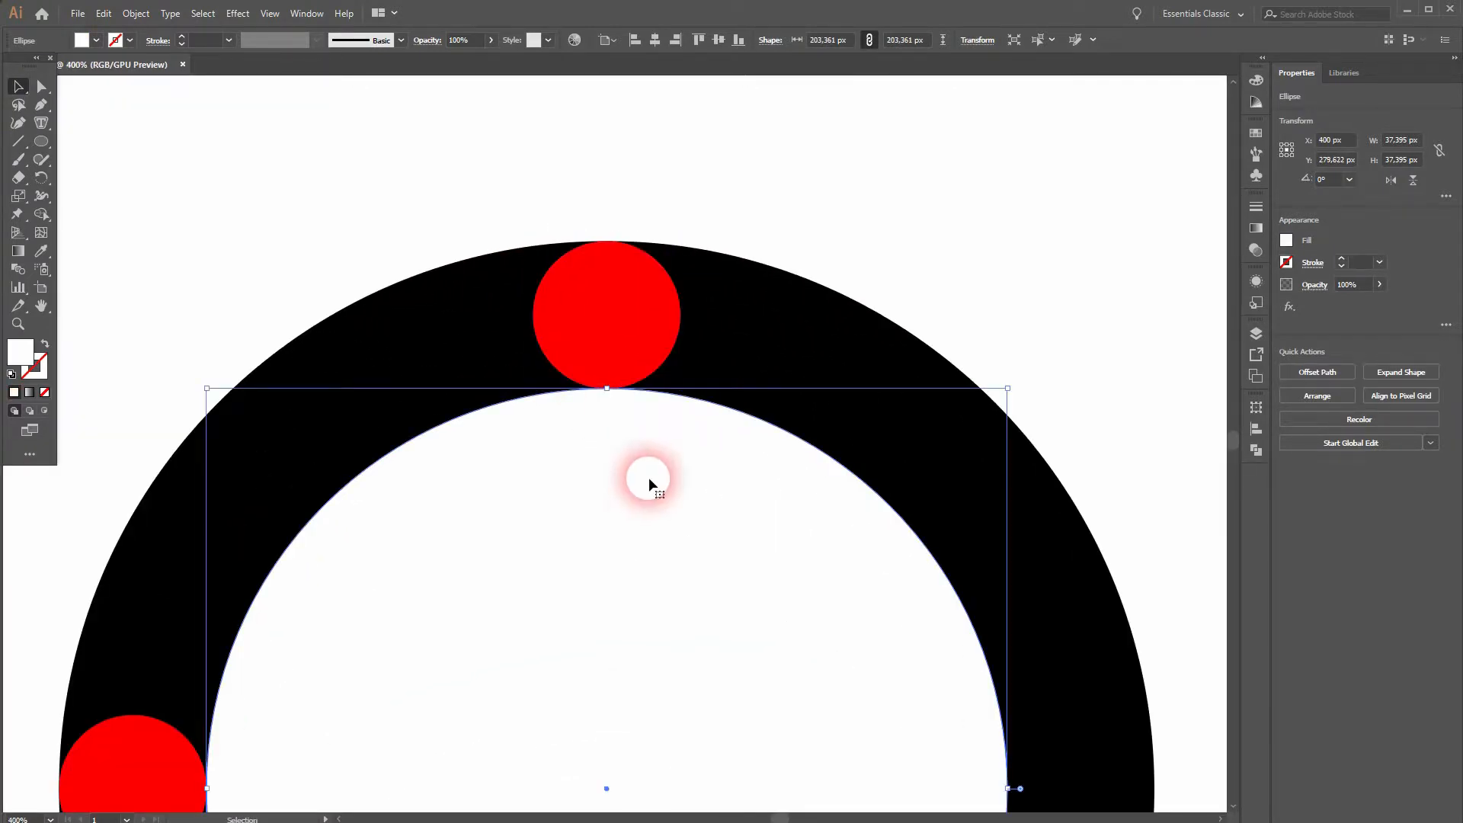
pyautogui.click(812, 190)
pyautogui.click(606, 301)
pyautogui.click(655, 40)
# - Check in outline view how the top red circle meets the ring's edges
pyautogui.hotkey('ctrl', 'y')
pyautogui.press('v')
pyautogui.scroll(4, 617, 227)
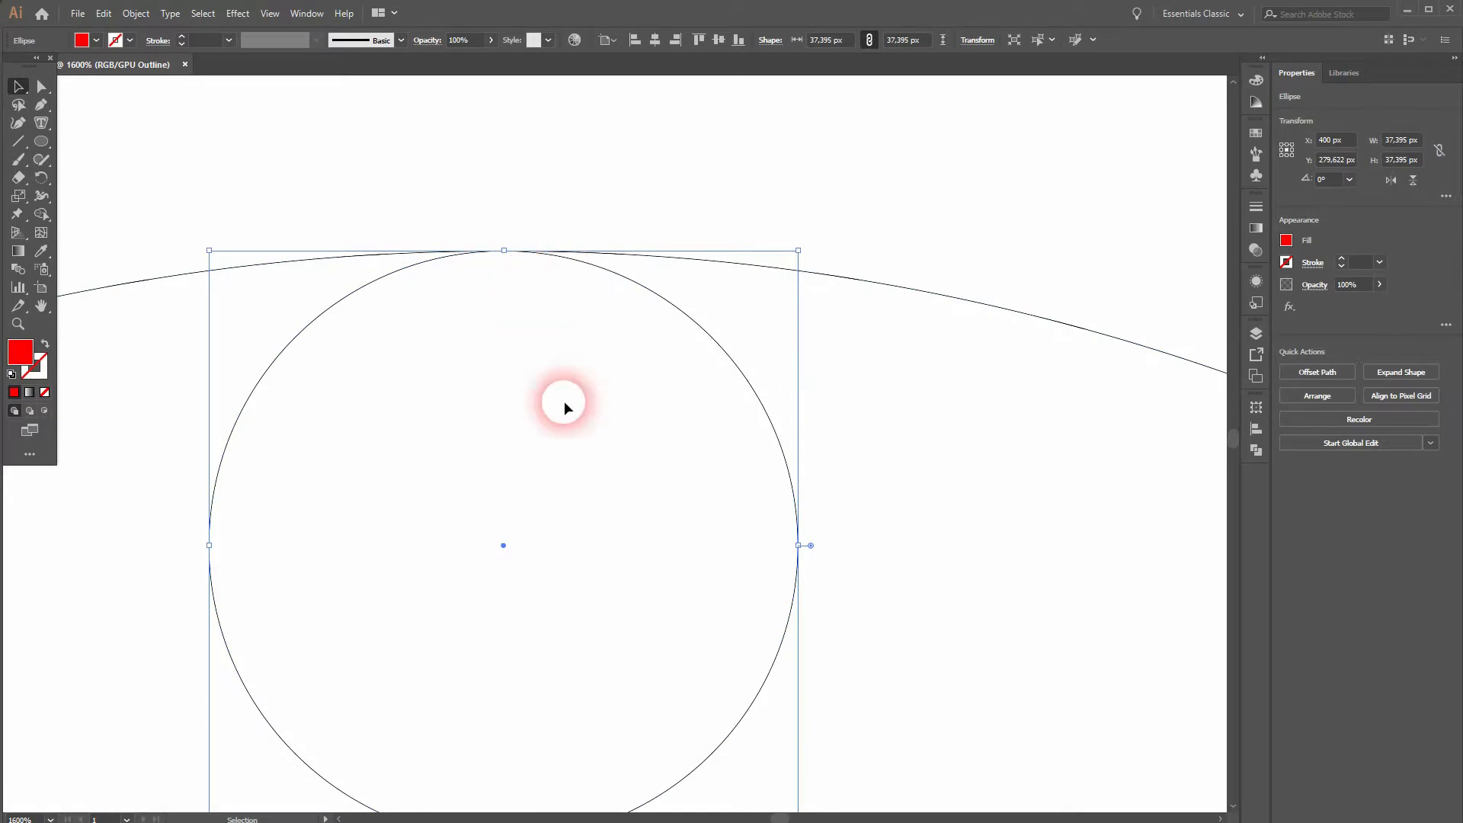
pyautogui.scroll(-5, 564, 408)
pyautogui.press('a')
pyautogui.hotkey('ctrl', '0')
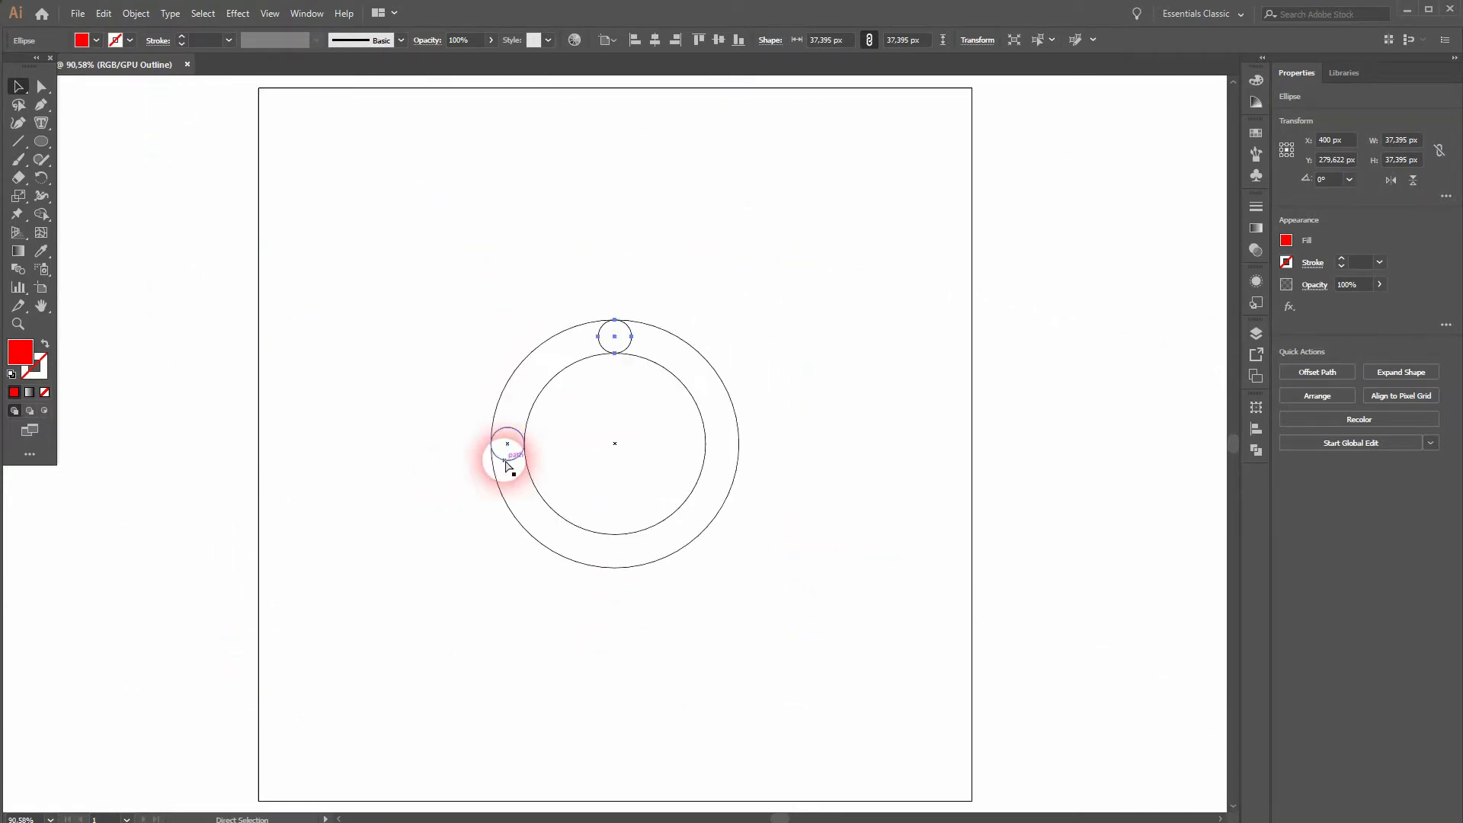
pyautogui.hotkey('ctrl', 'y')
# - Copy the red circle to the bottom and the right side of the black ring, touching both ring edges
pyautogui.press('v')
pyautogui.moveTo(616, 336); pyautogui.dragTo(616, 552)
pyautogui.scroll(6, 618, 556)
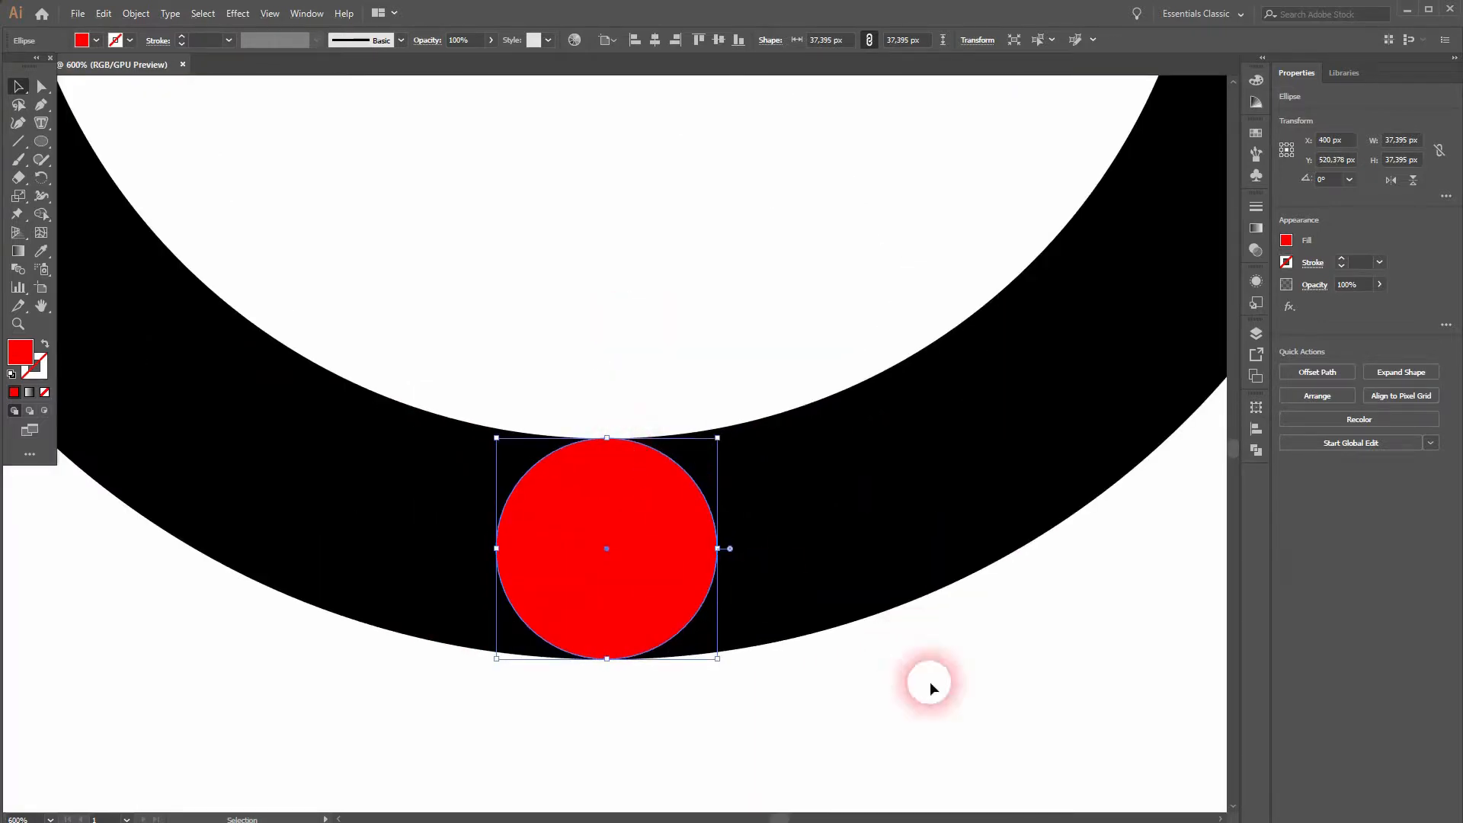
pyautogui.click(945, 710)
pyautogui.scroll(-4, 939, 613)
pyautogui.moveTo(881, 420); pyautogui.dragTo(688, 504)
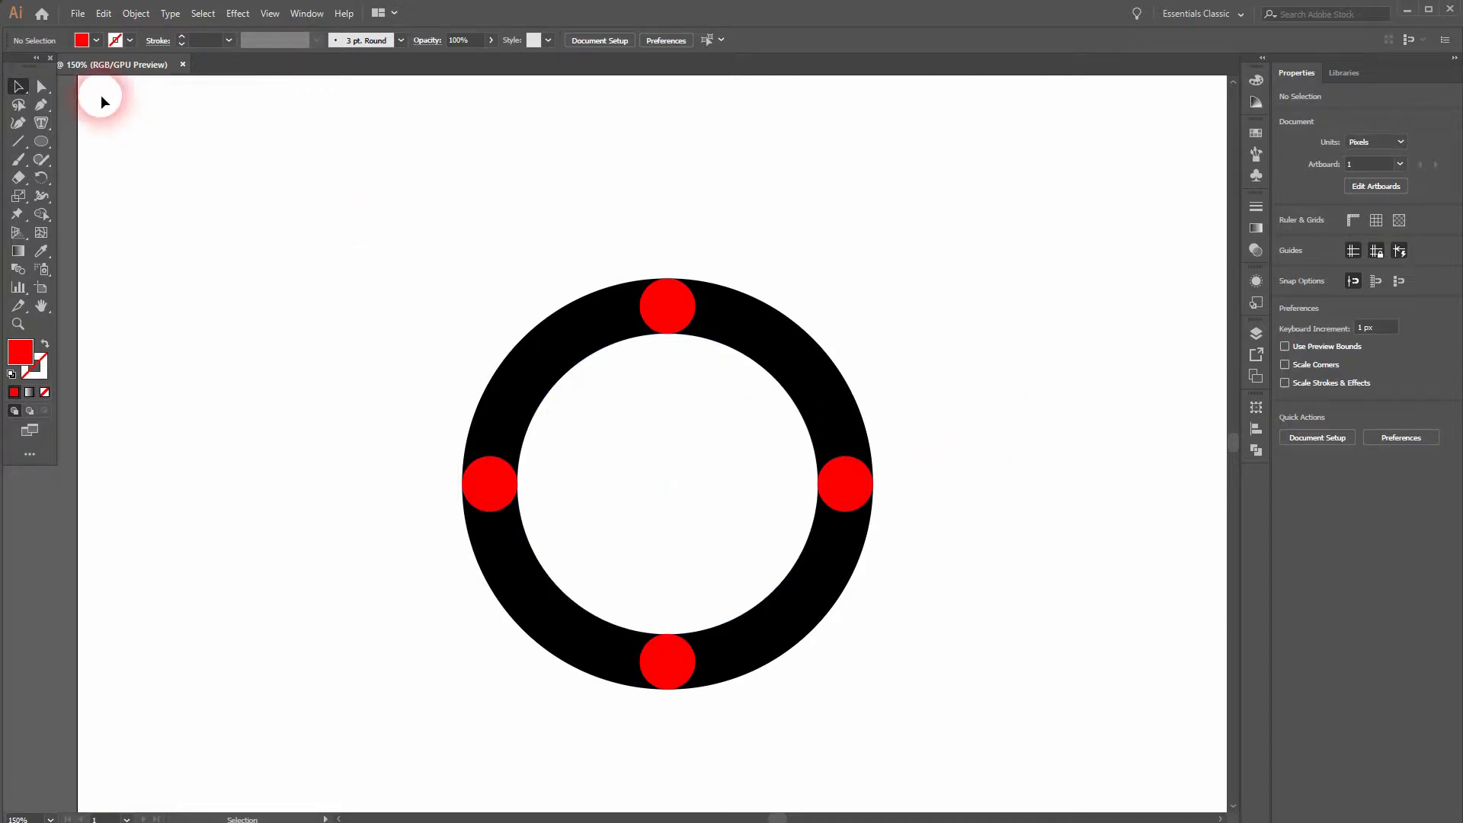
# - Draw an unfilled yellow Pen tool curve from the left red circle's inner edge to the top red circle's outer edge
pyautogui.click(42, 108)
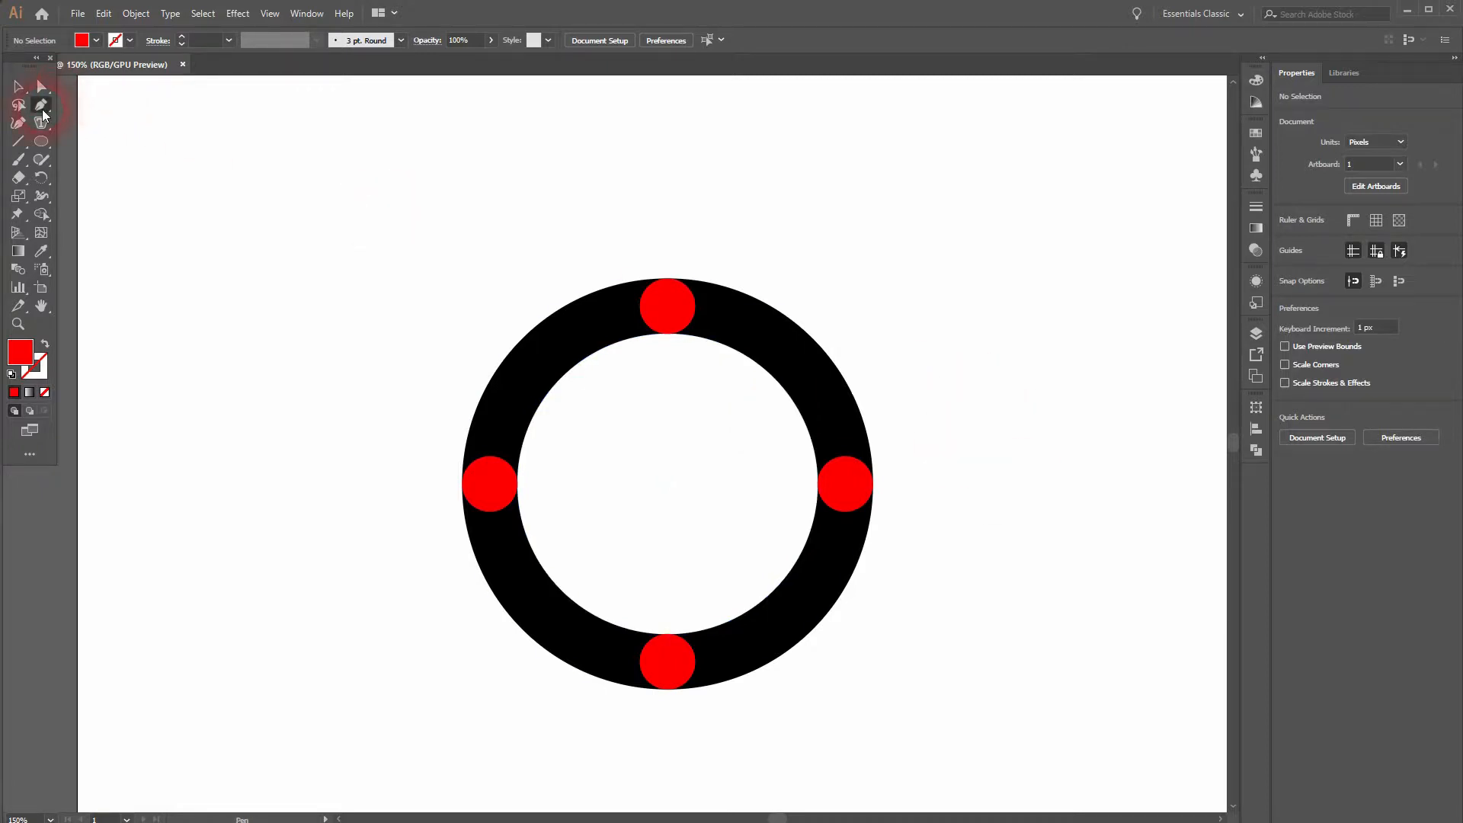
pyautogui.click(46, 346)
pyautogui.click(130, 40)
pyautogui.click(84, 68)
pyautogui.click(253, 341)
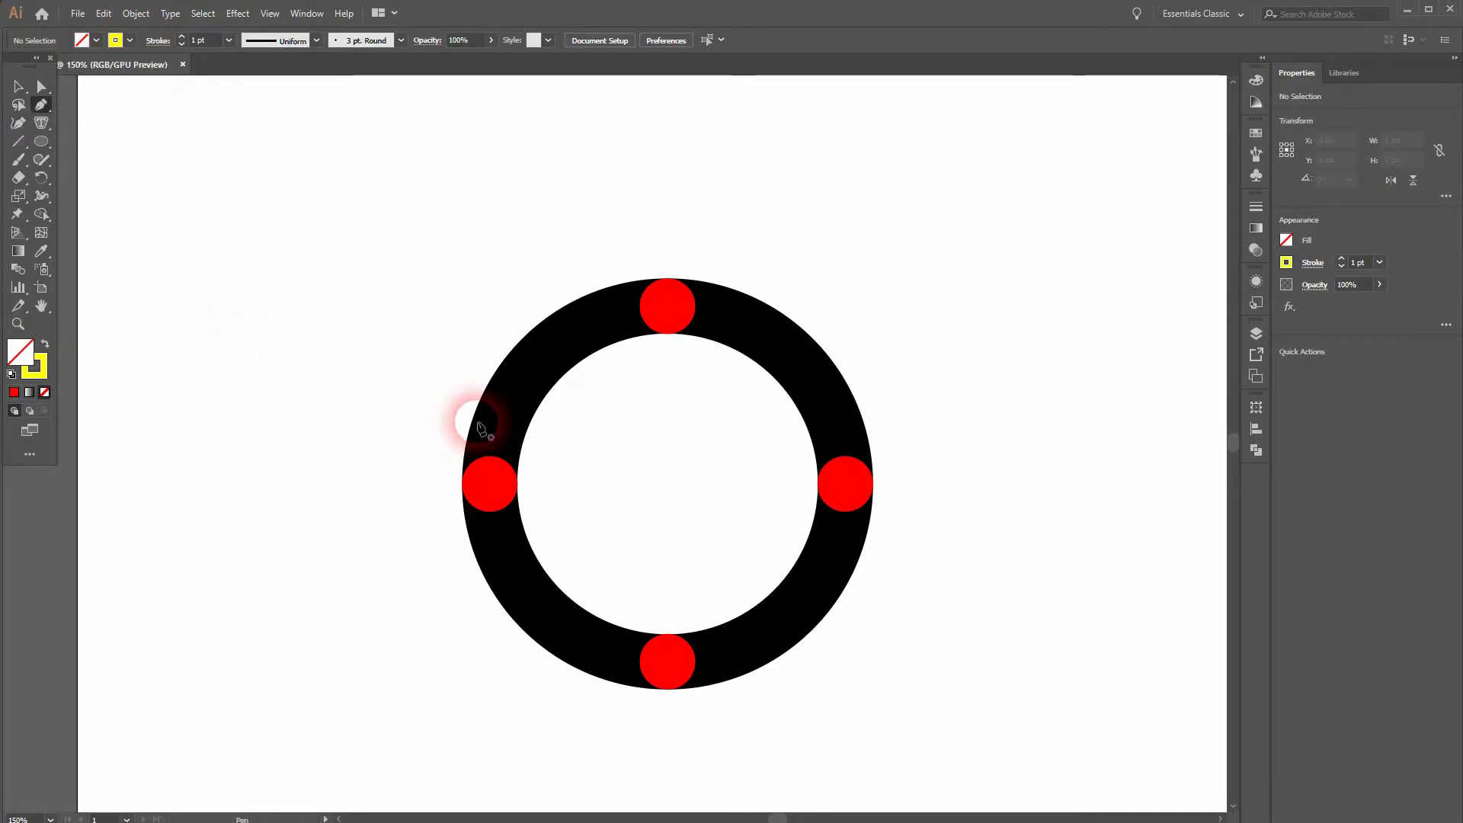
pyautogui.click(518, 483)
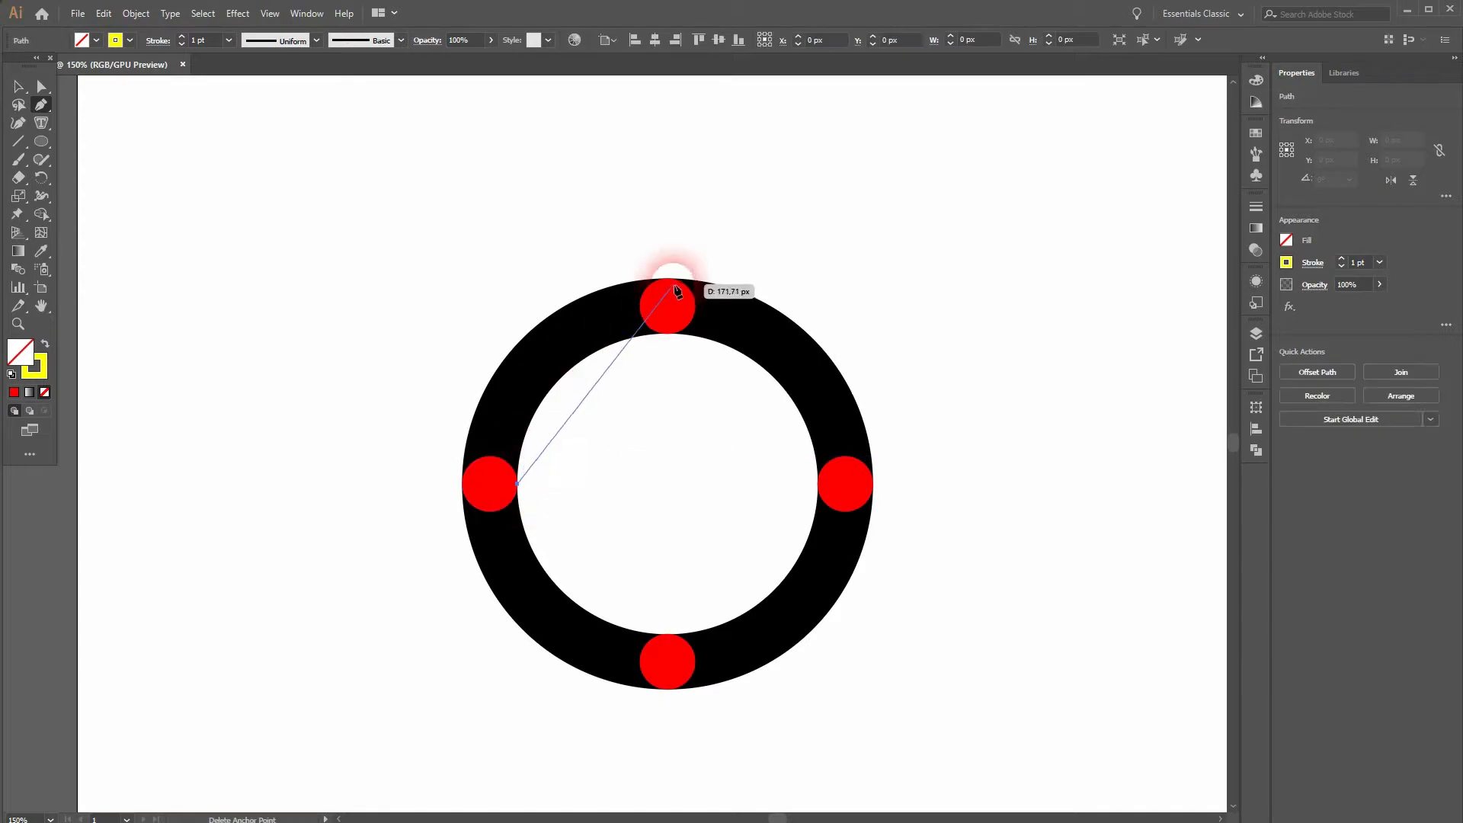
pyautogui.moveTo(668, 279); pyautogui.dragTo(830, 256)
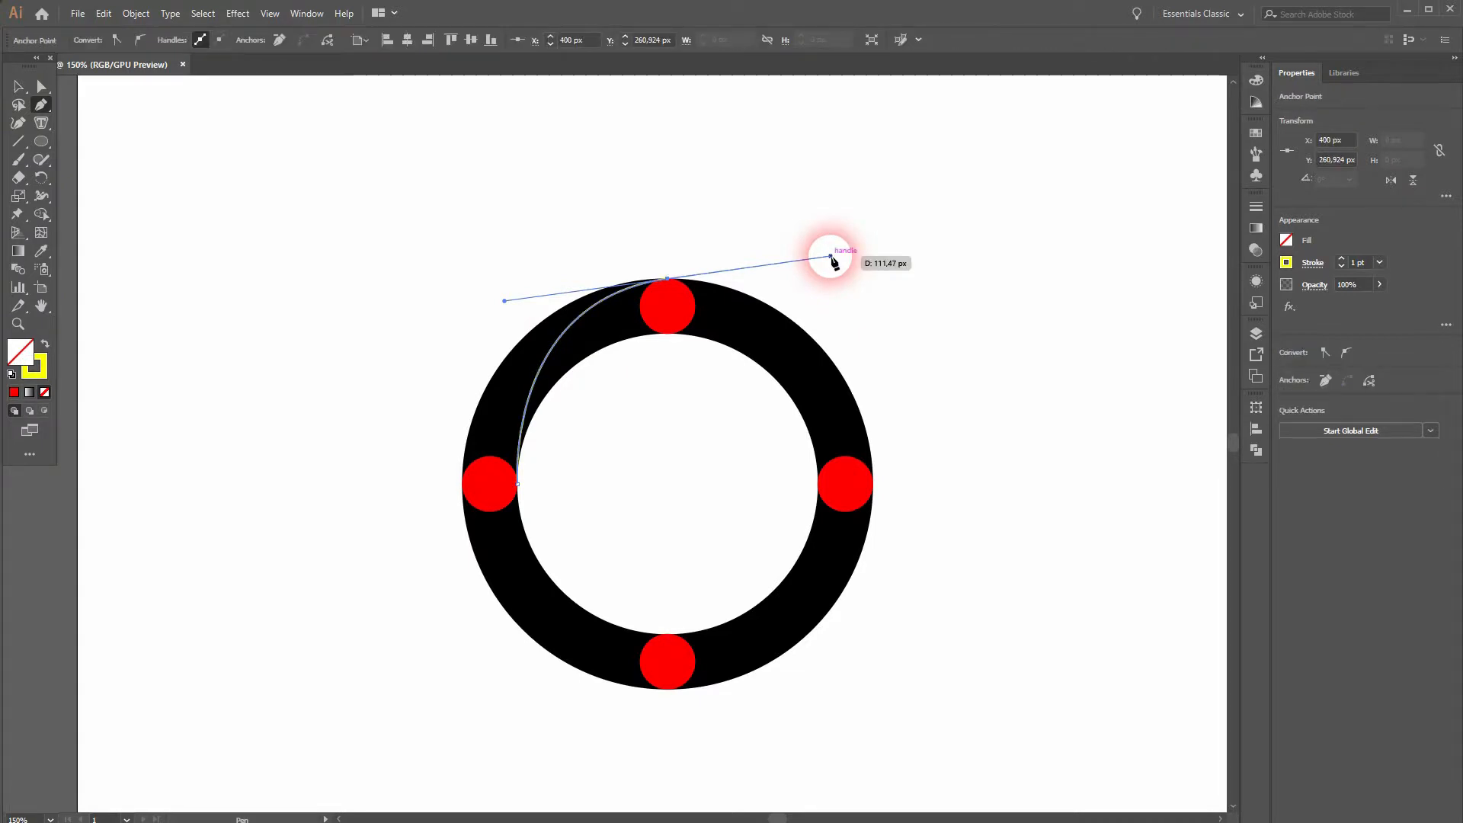
pyautogui.keyDown('ctrl'); pyautogui.click(960, 335); pyautogui.keyUp('ctrl')
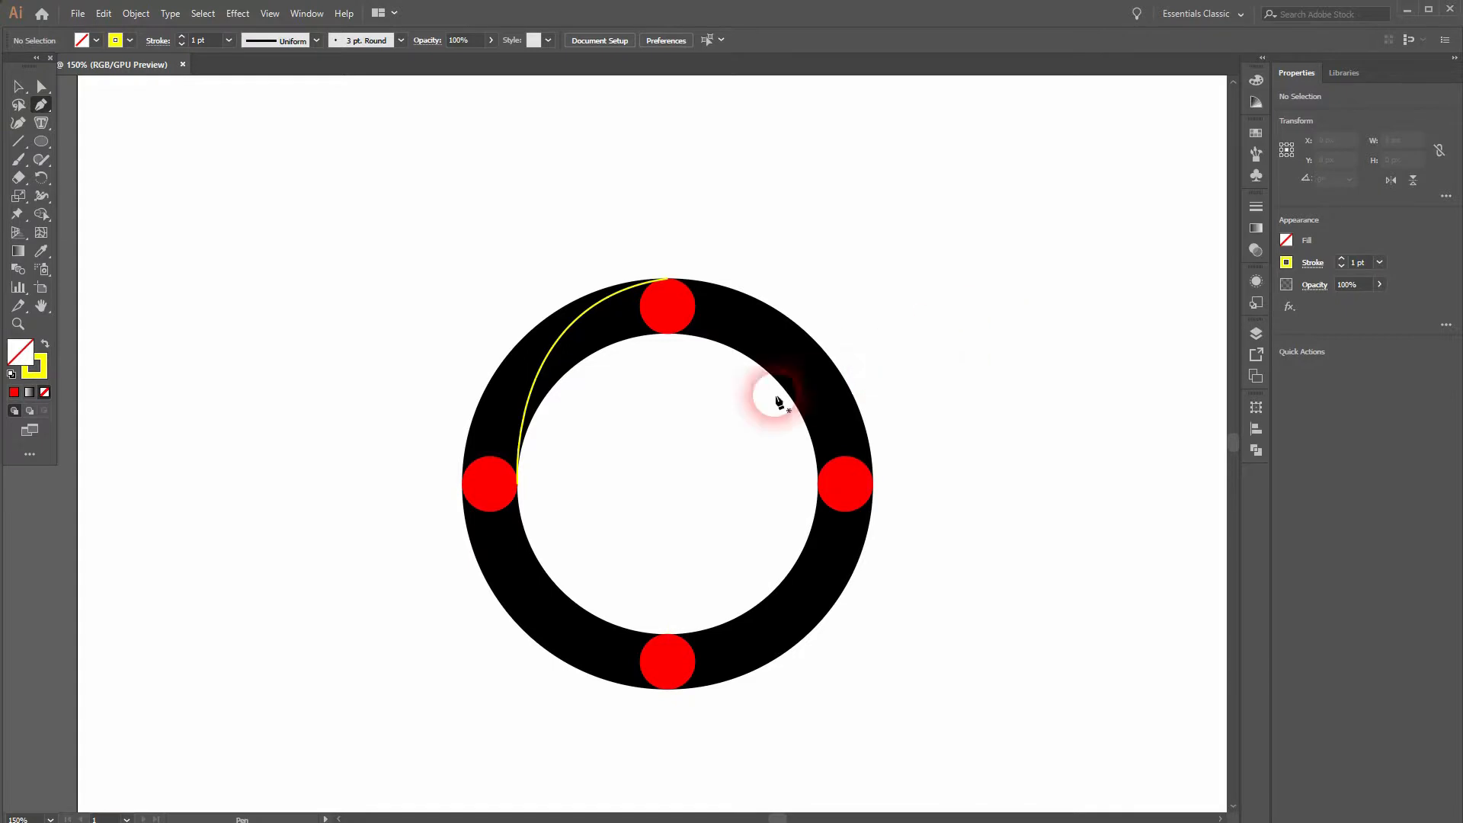
# - Draw two more curves, from the top red circle's inner edge to the right one's outer edge, and from the right one's inner to the bottom one's outer edge
pyautogui.click(668, 336)
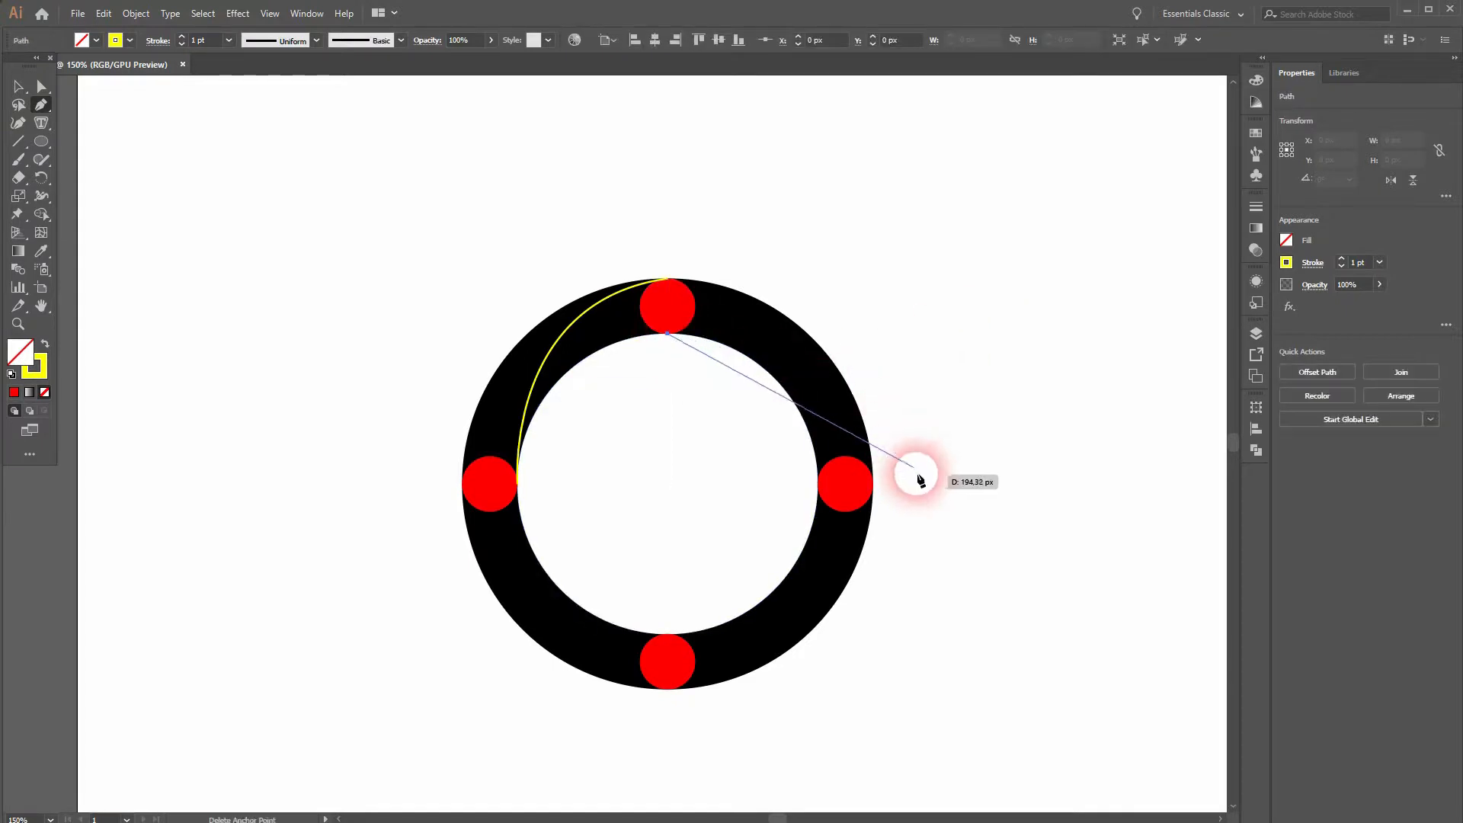
pyautogui.moveTo(874, 484); pyautogui.dragTo(908, 645)
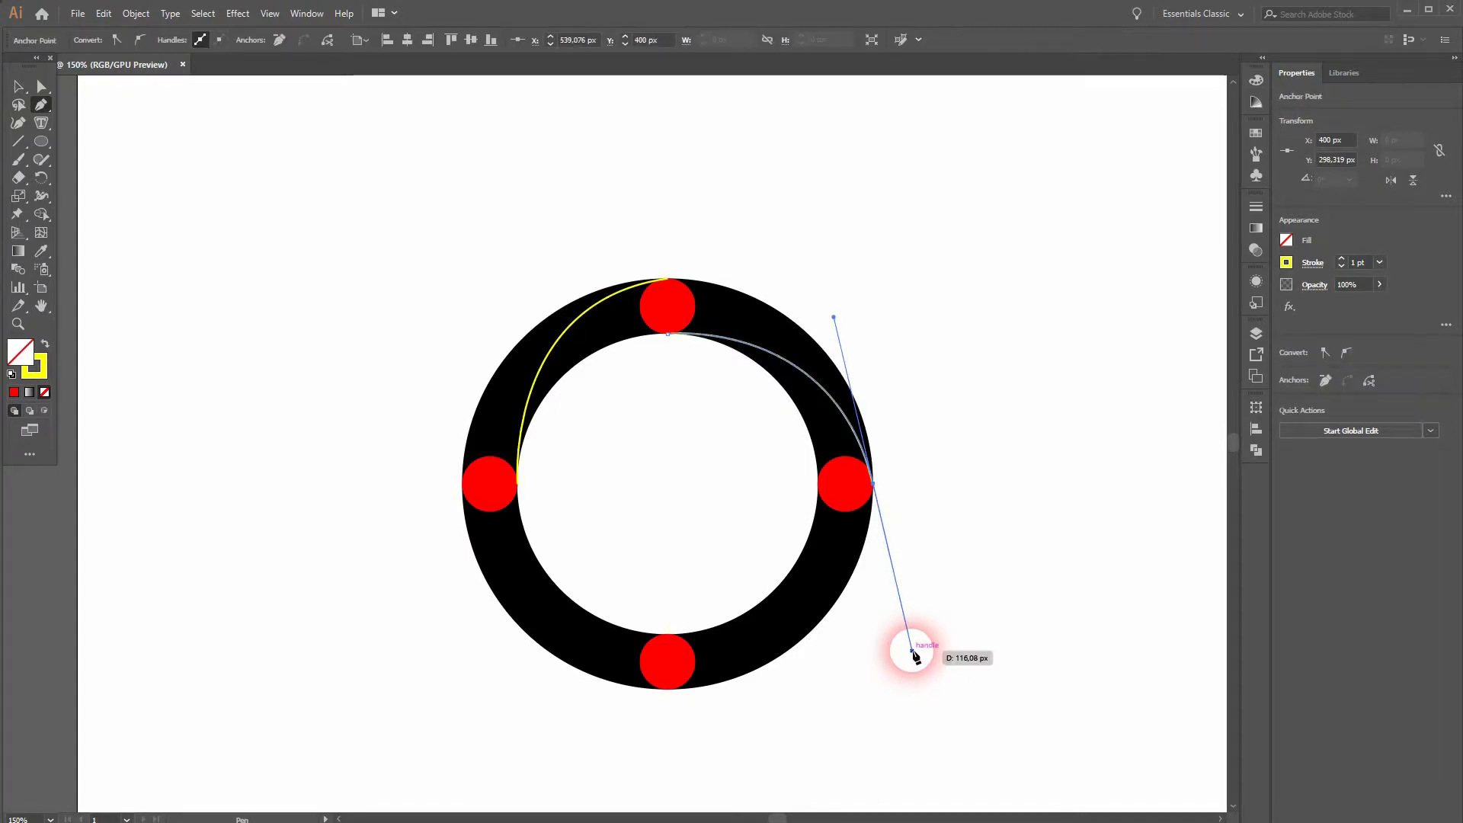
pyautogui.keyDown('ctrl'); pyautogui.click(1017, 474); pyautogui.keyUp('ctrl')
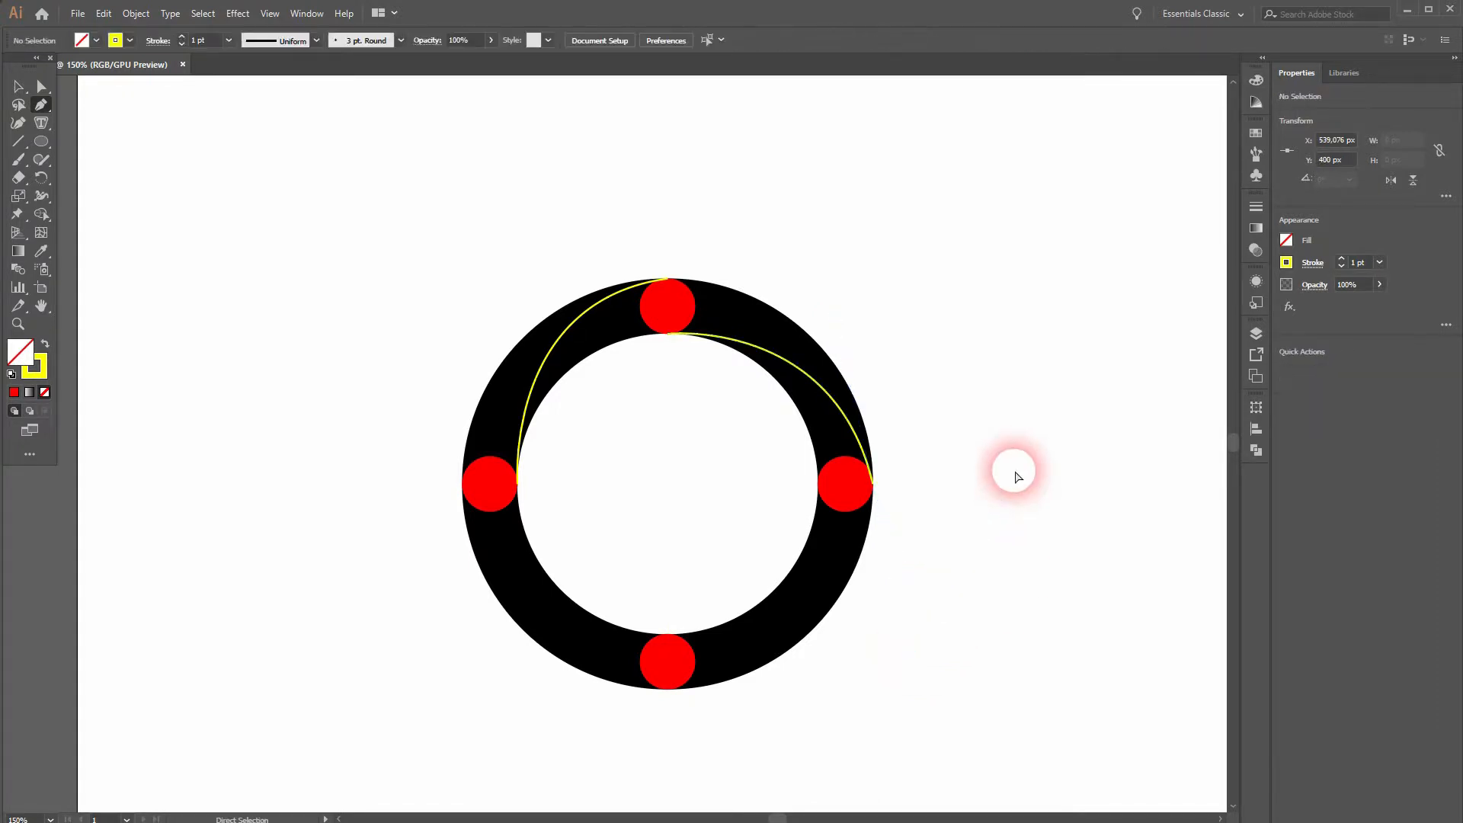
pyautogui.click(817, 485)
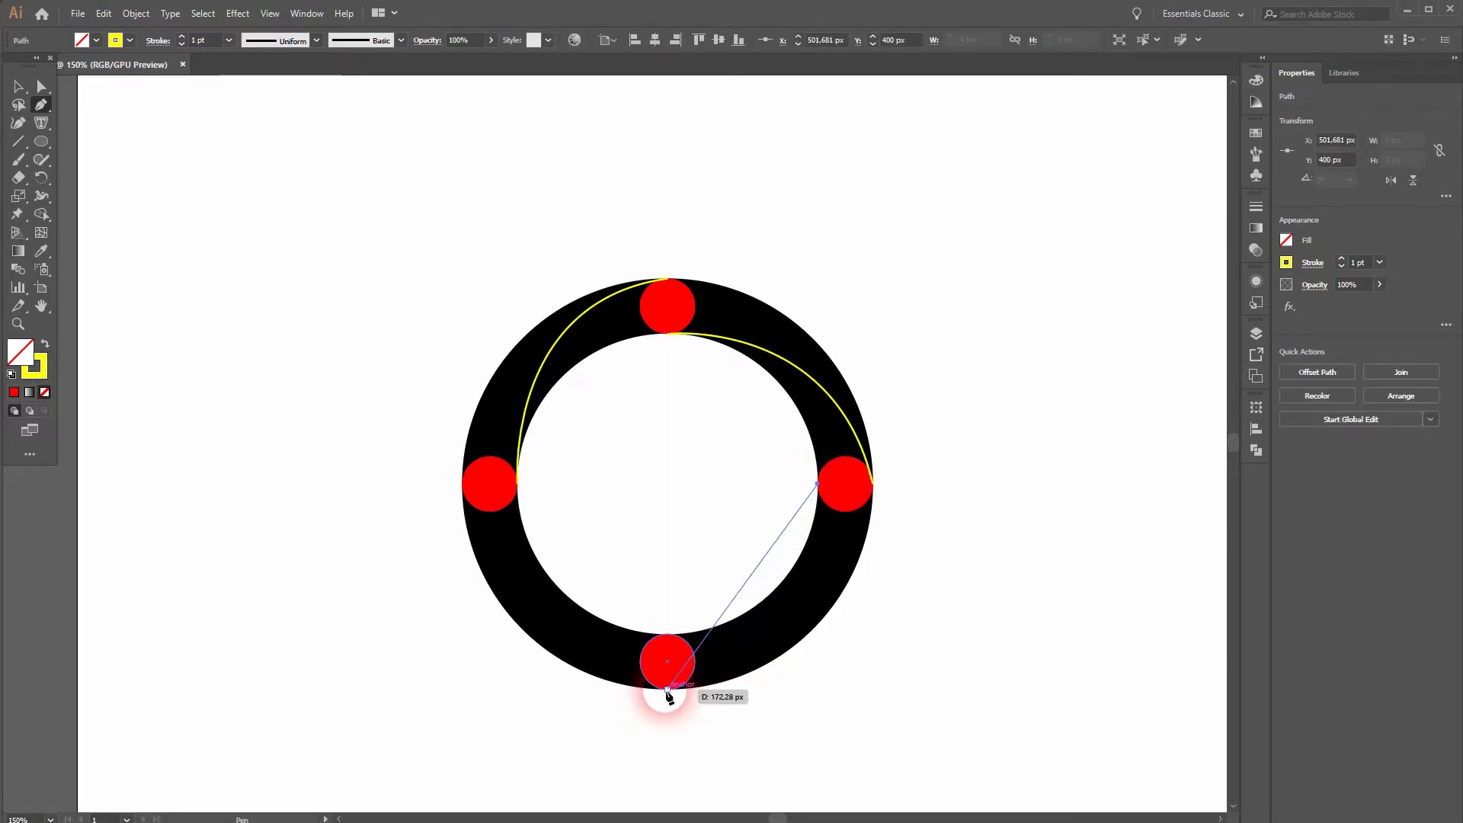
pyautogui.moveTo(666, 689); pyautogui.dragTo(518, 724)
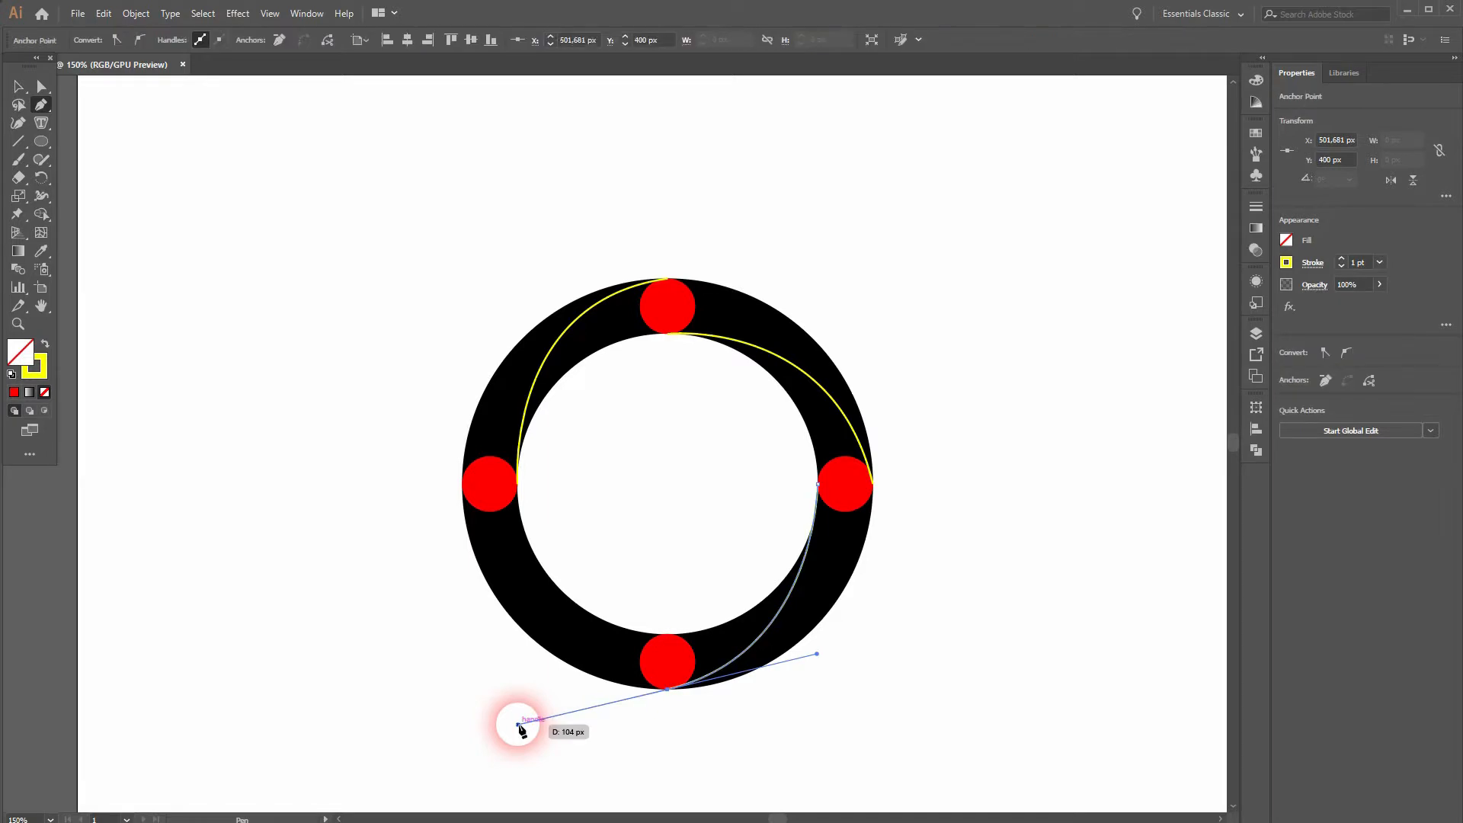
pyautogui.keyDown('ctrl'); pyautogui.click(473, 711); pyautogui.keyUp('ctrl')
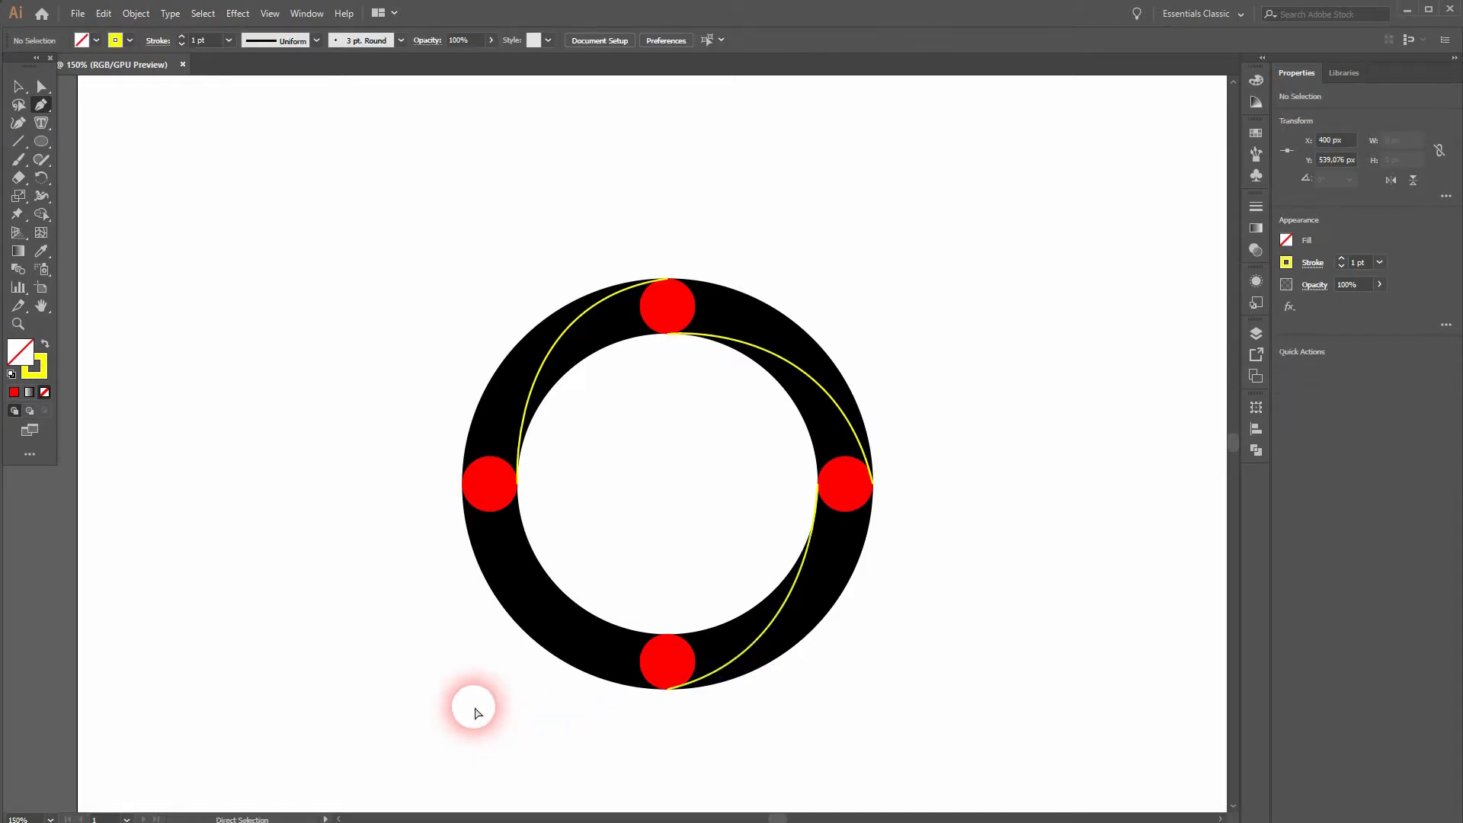
# - Draw a yellow Pen tool curve from the bottom red circle's inner edge to the left red circle's outer edge
pyautogui.click(667, 633)
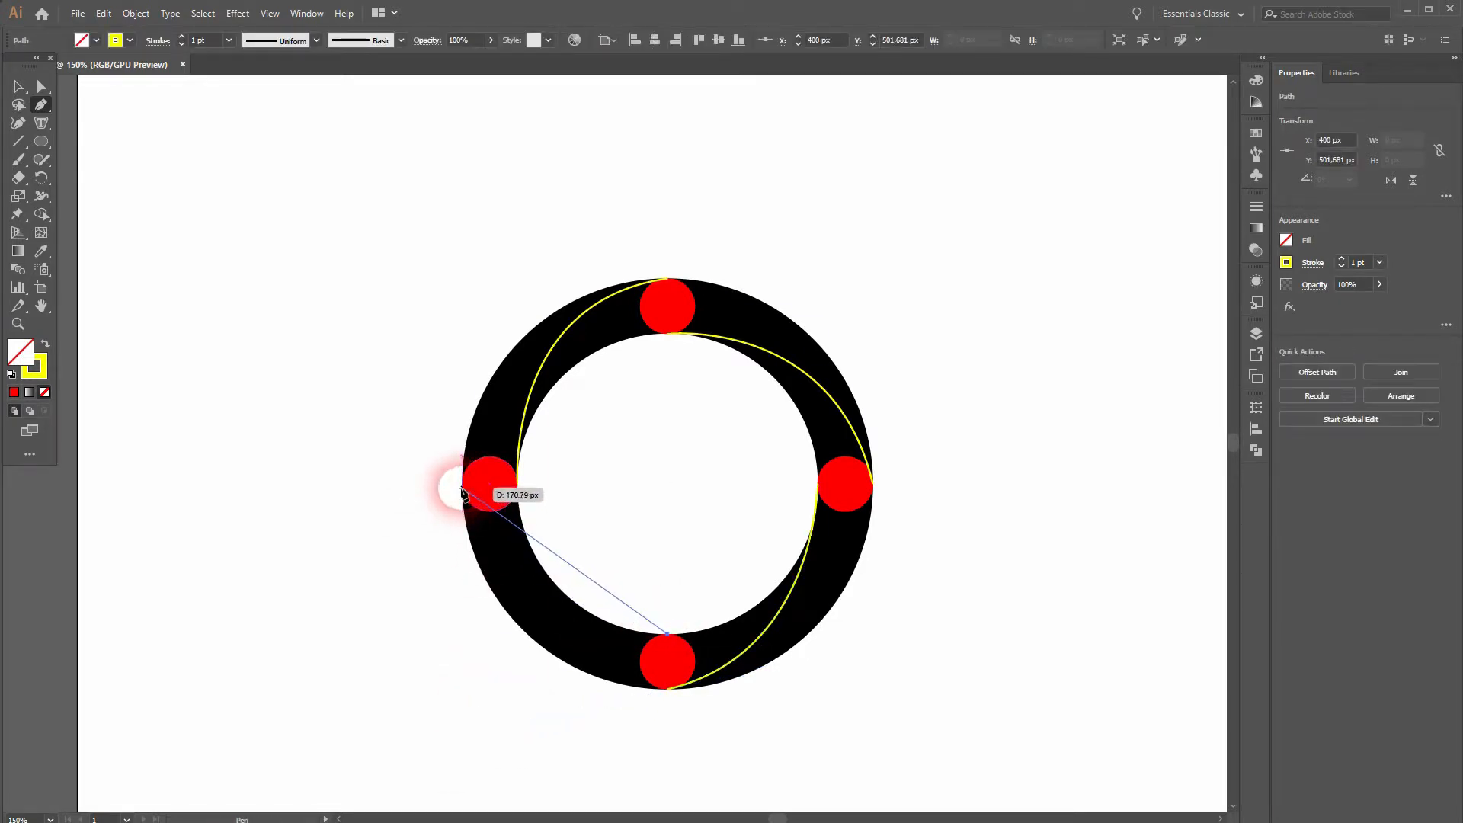
pyautogui.moveTo(462, 483); pyautogui.dragTo(428, 332)
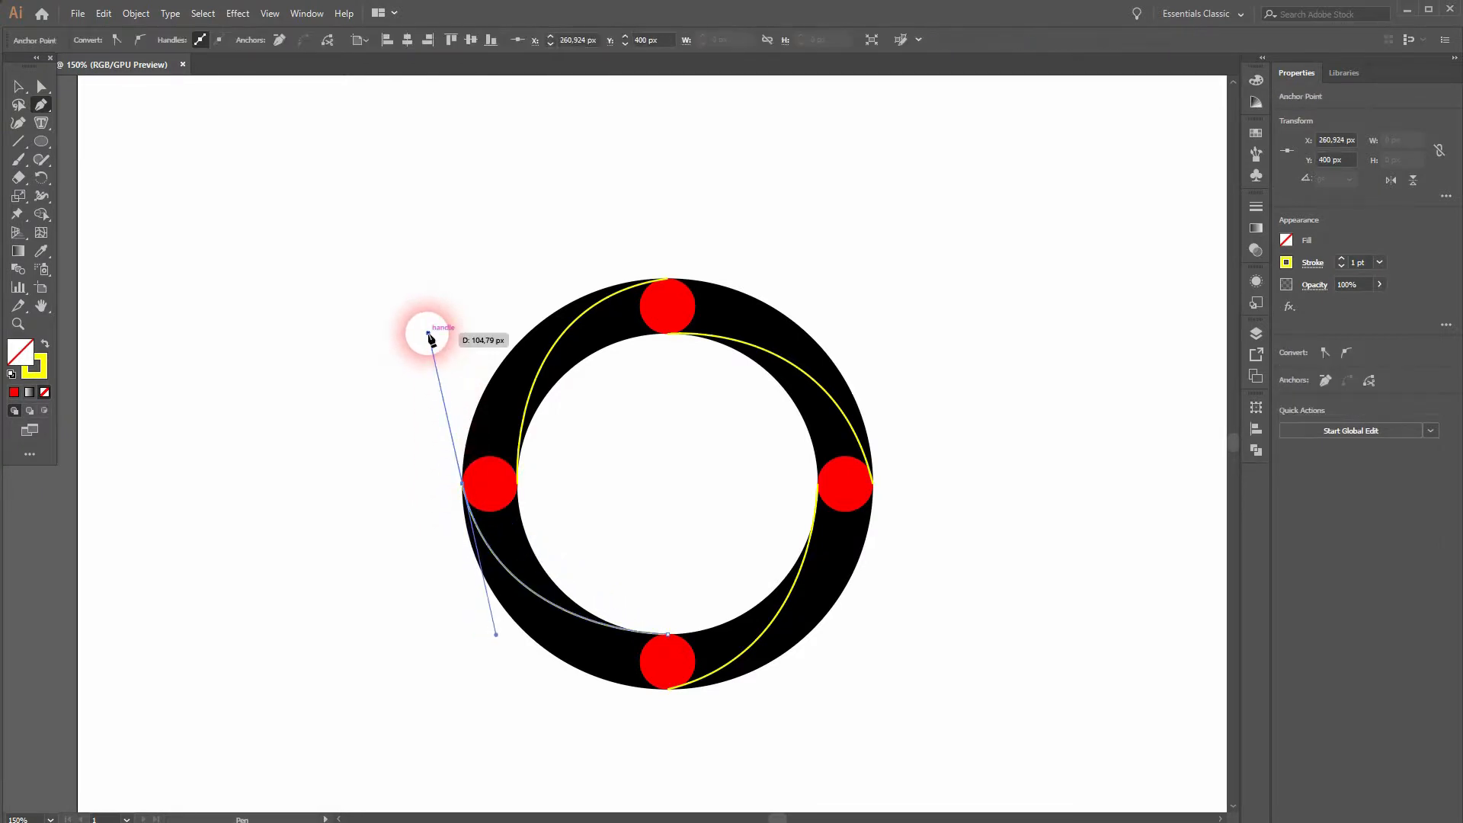
pyautogui.keyDown('ctrl'); pyautogui.click(347, 417); pyautogui.keyUp('ctrl')
# - Draw a straight 45° yellow Pen line about 114 px long from the ring's lower-right inner edge outward across the ring
pyautogui.press('v')
pyautogui.keyDown('alt'); pyautogui.scroll(-1, 1021, 623); pyautogui.keyUp('alt')
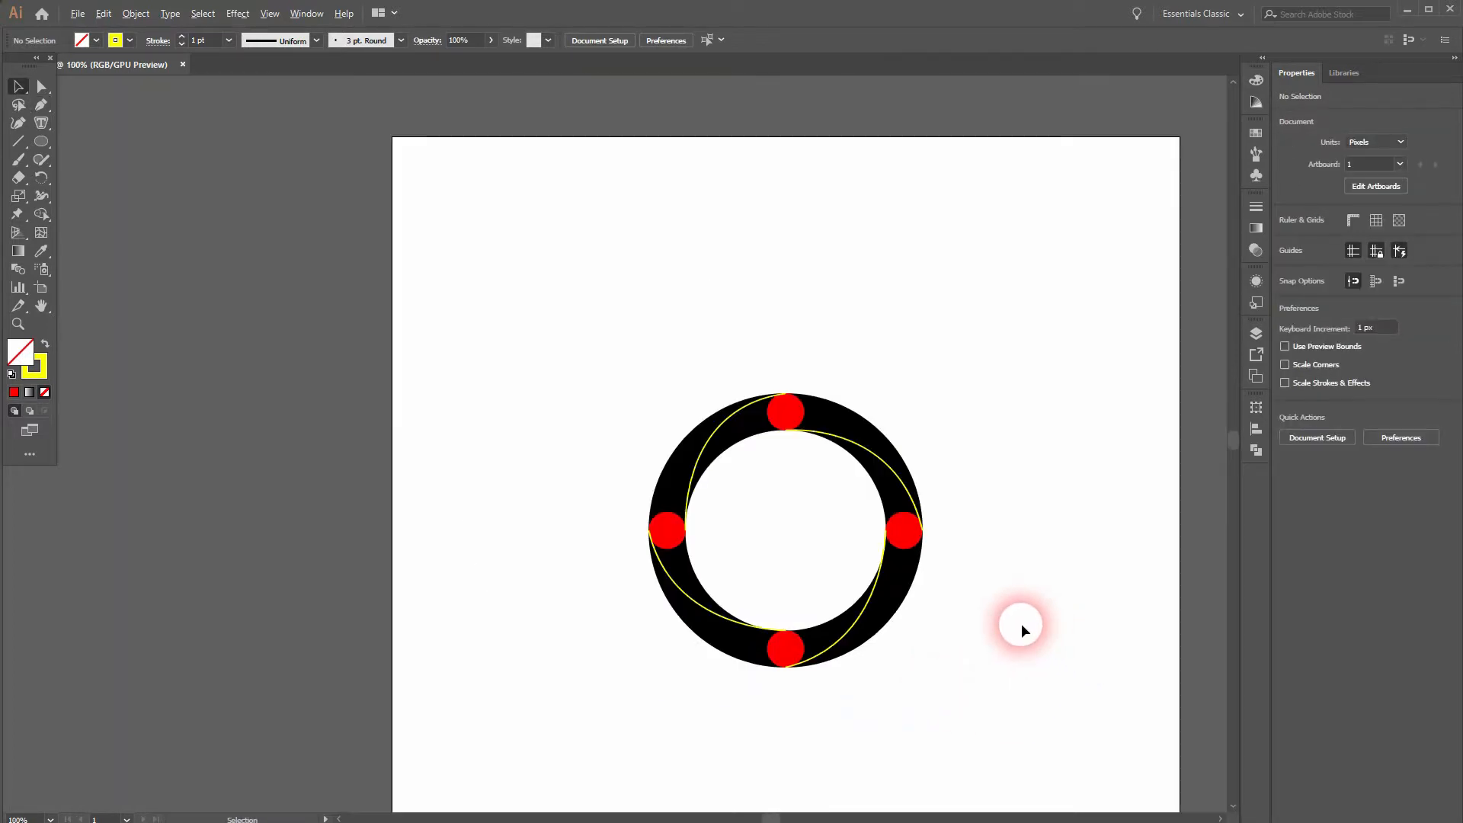
pyautogui.moveTo(1021, 624); pyautogui.dragTo(874, 593)
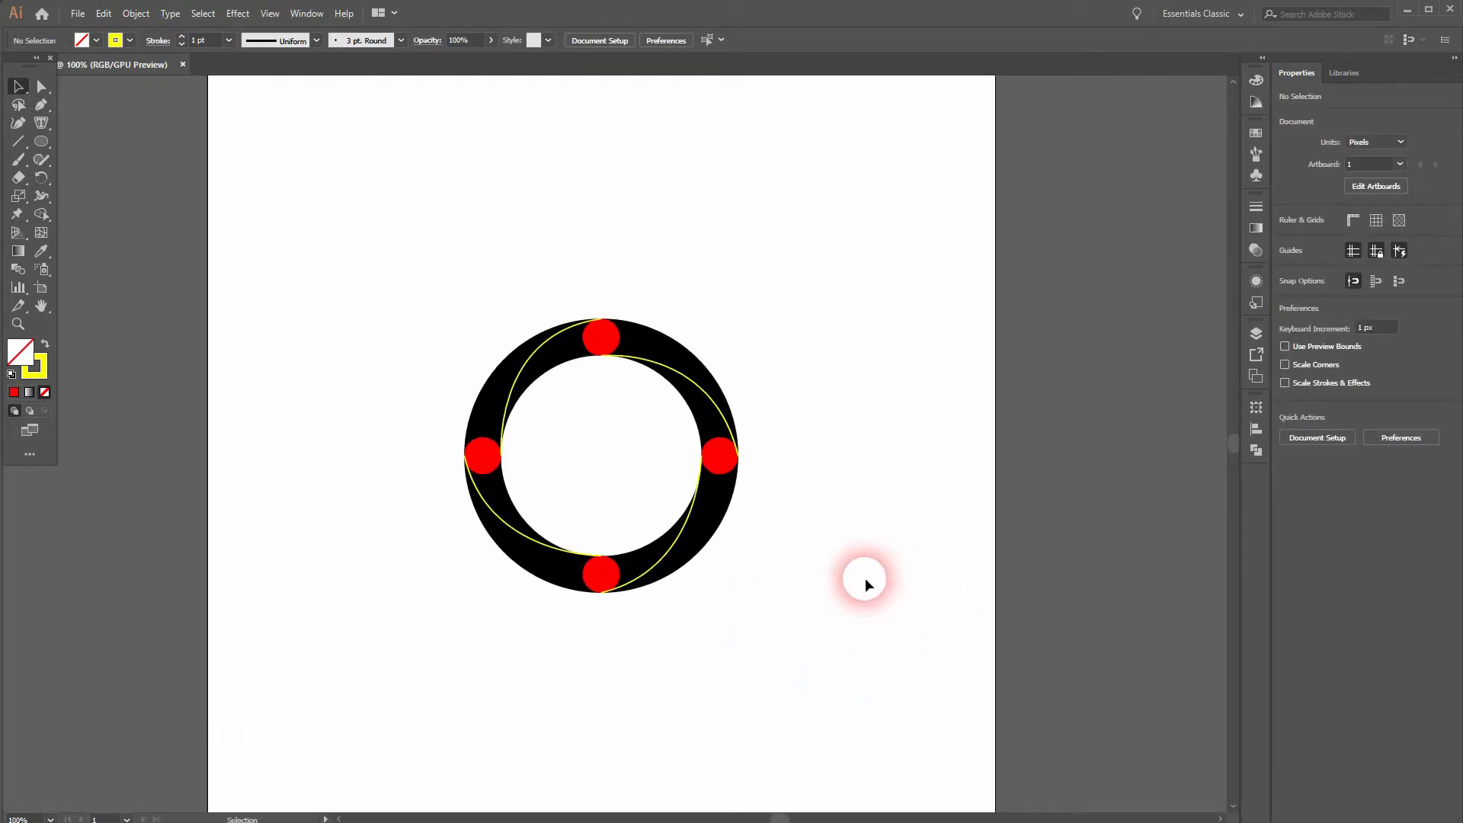
pyautogui.keyDown('alt'); pyautogui.scroll(-1, 739, 602); pyautogui.keyUp('alt')
pyautogui.keyDown('alt'); pyautogui.scroll(2, 735, 602); pyautogui.keyUp('alt')
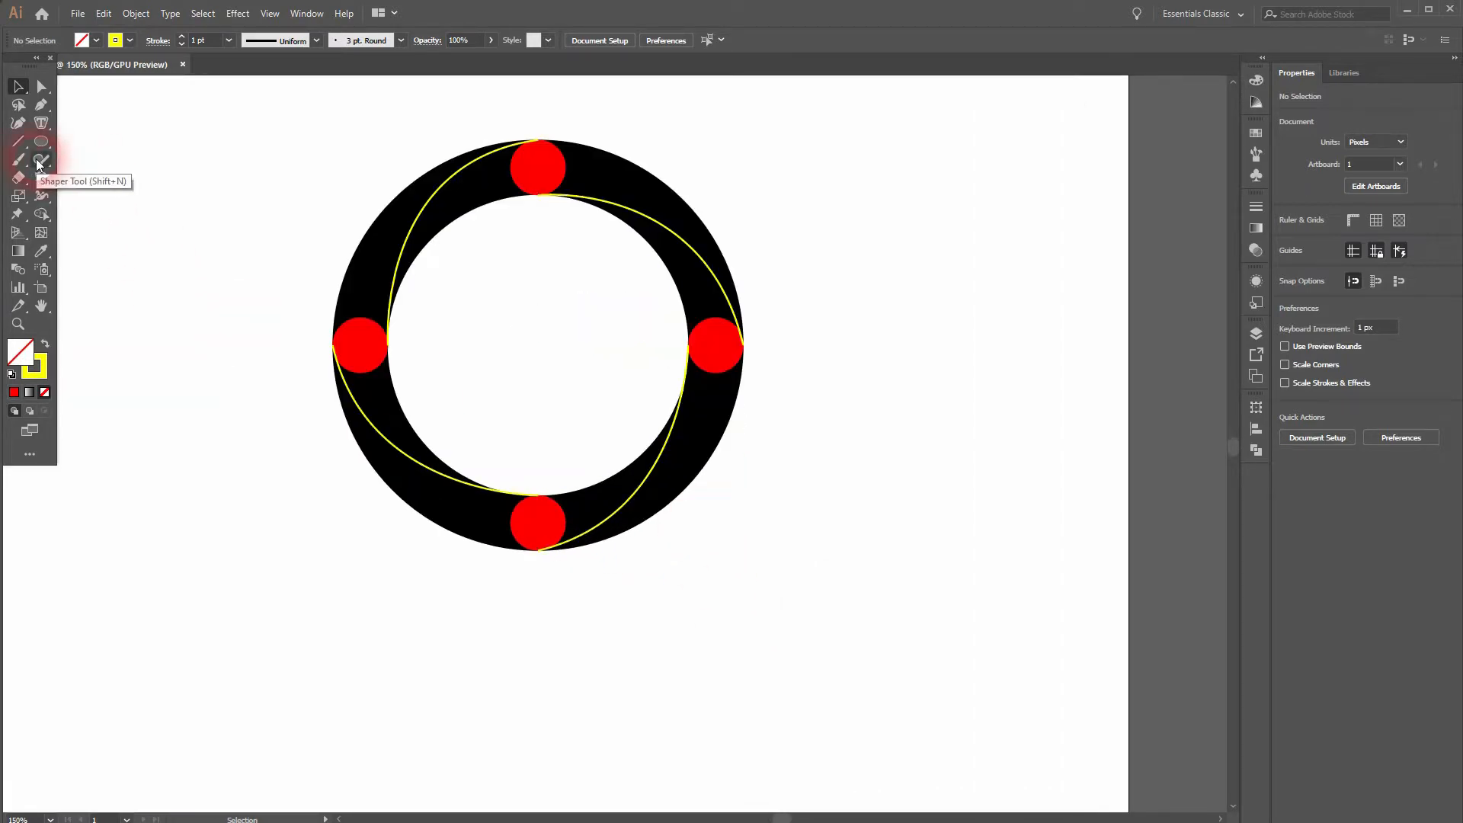
pyautogui.click(41, 104)
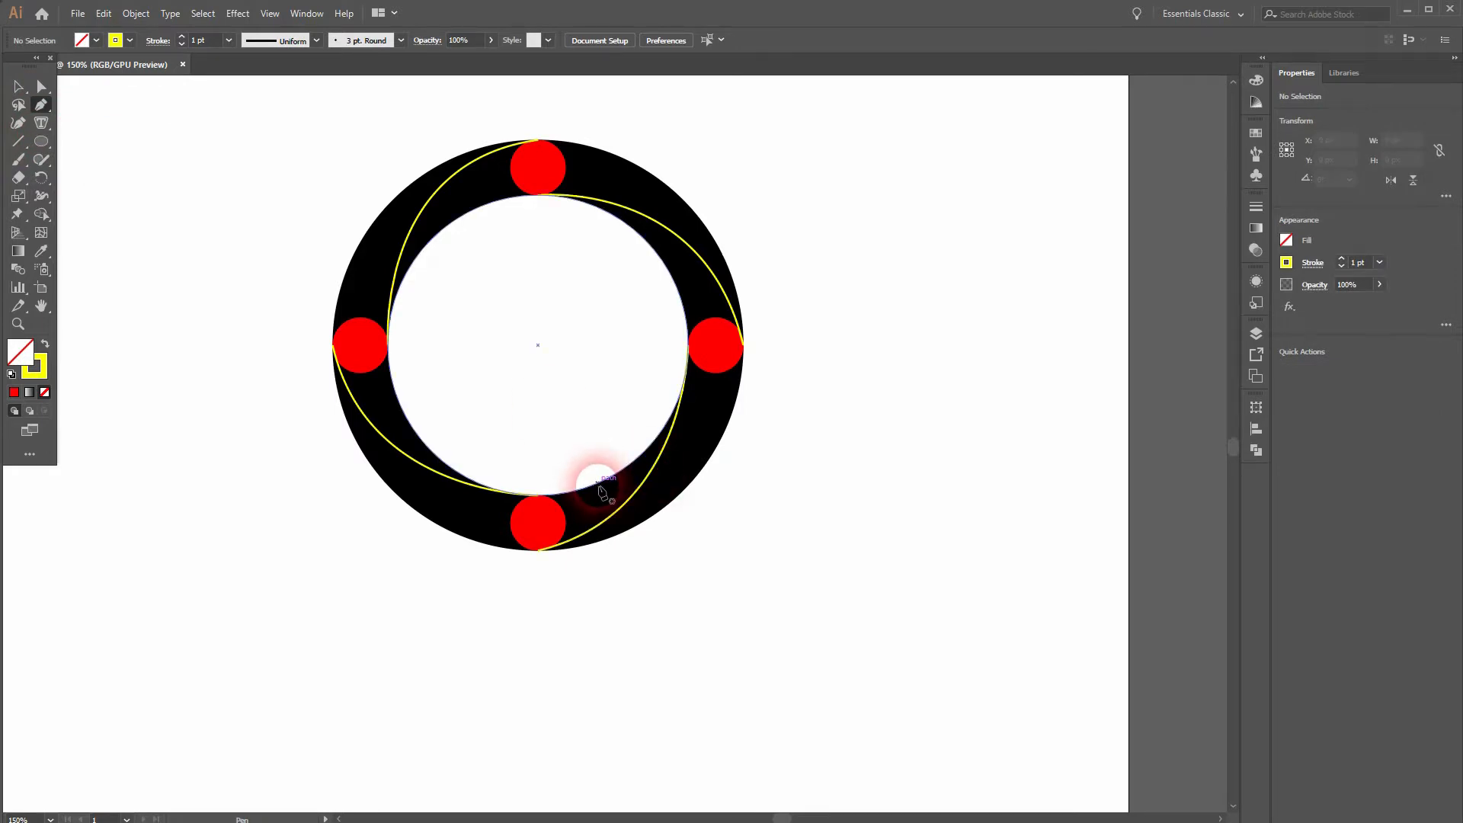
pyautogui.click(598, 483)
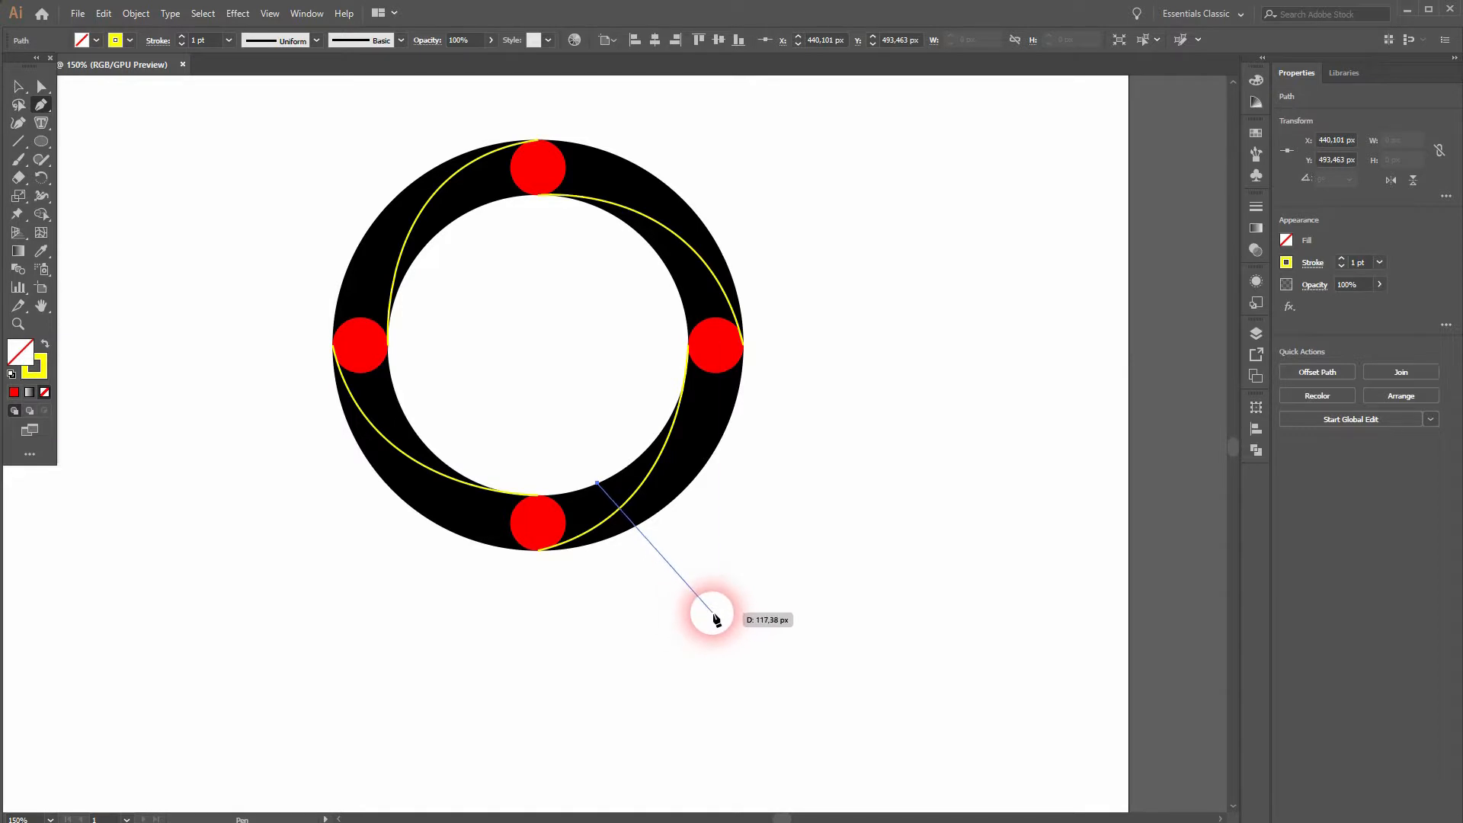
pyautogui.click(716, 616)
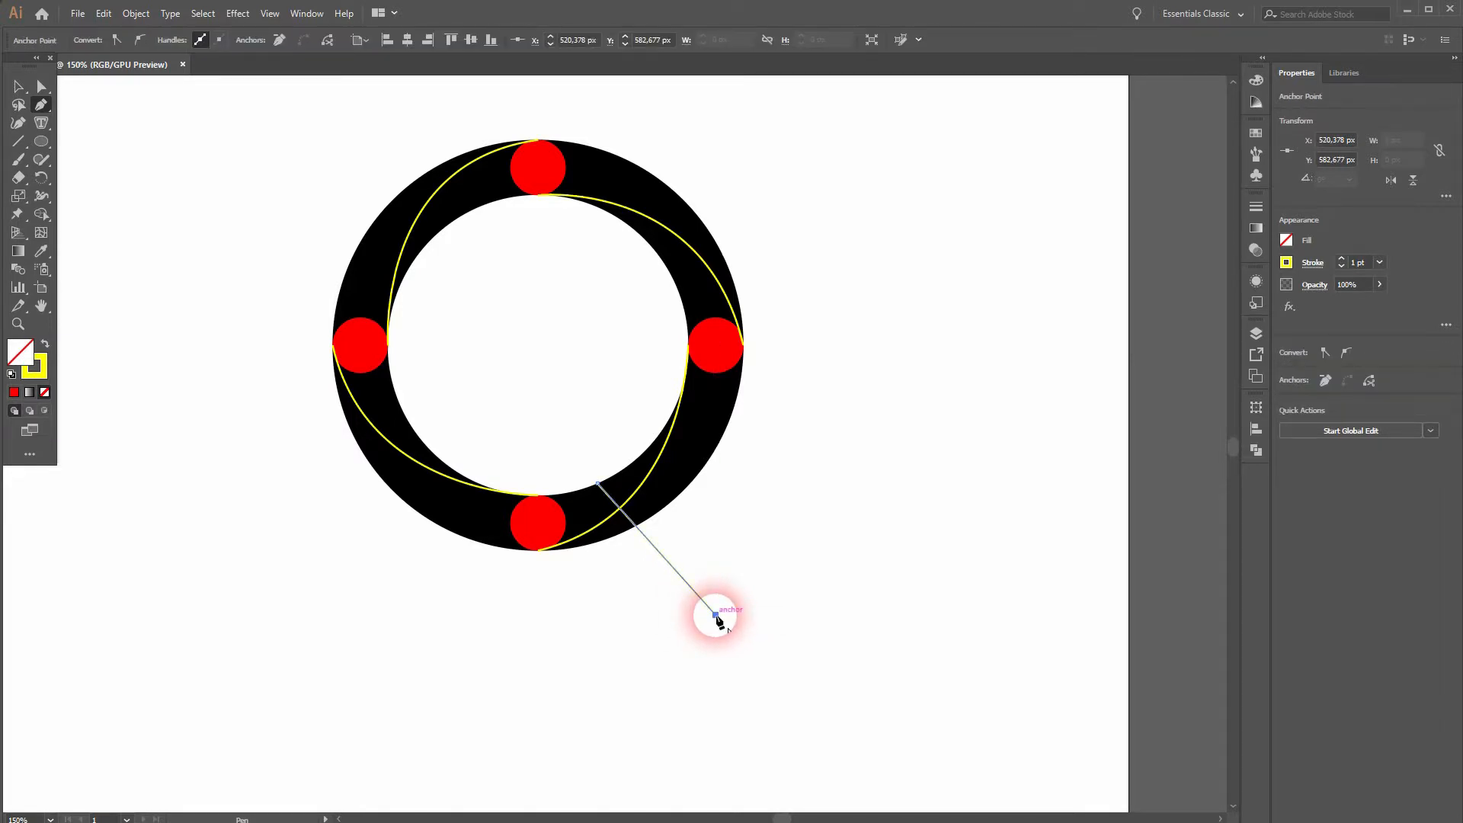
pyautogui.hotkey('ctrl', 'z')
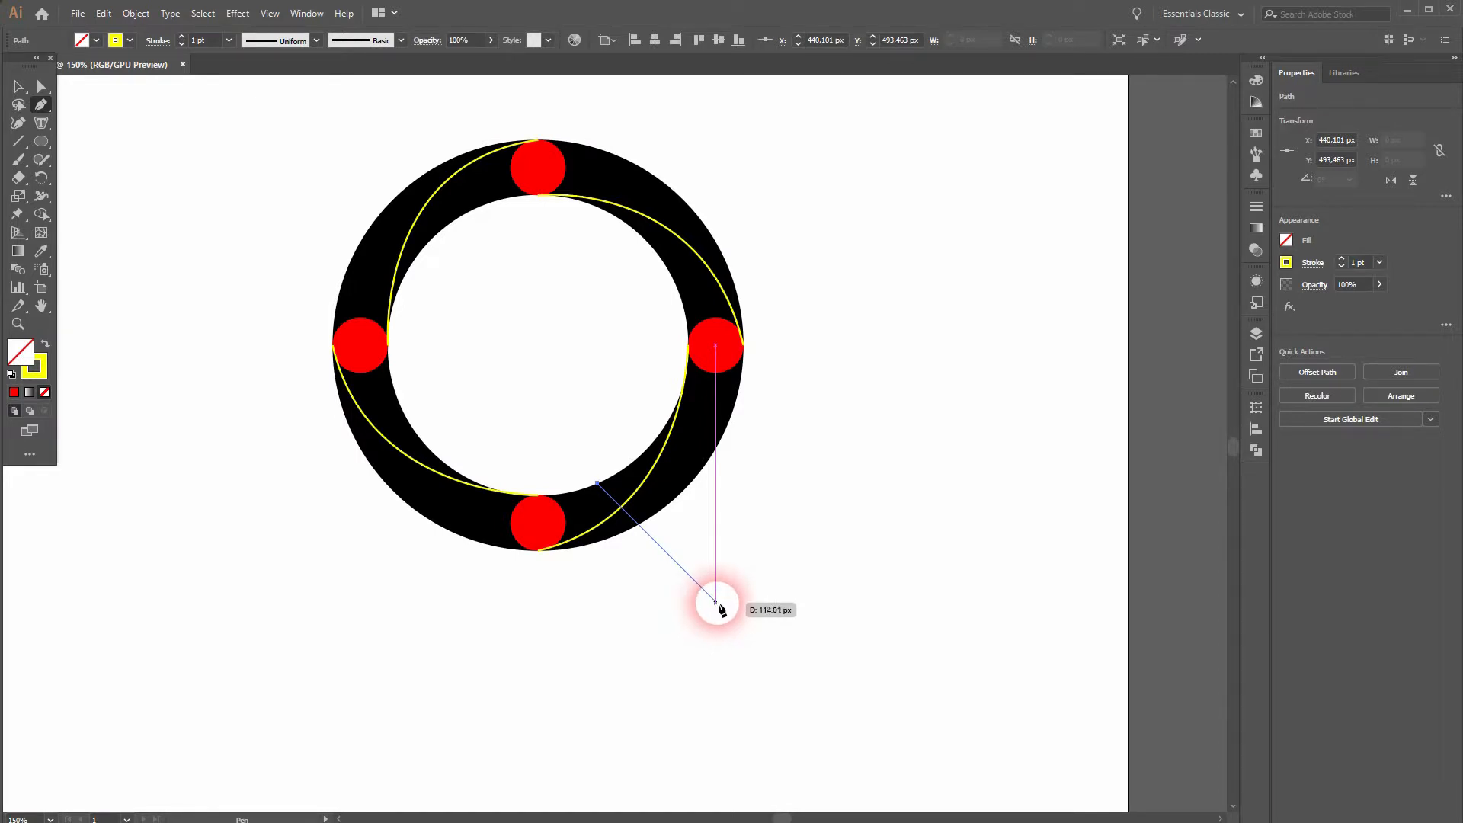
pyautogui.moveTo(717, 604); pyautogui.dragTo(771, 606)
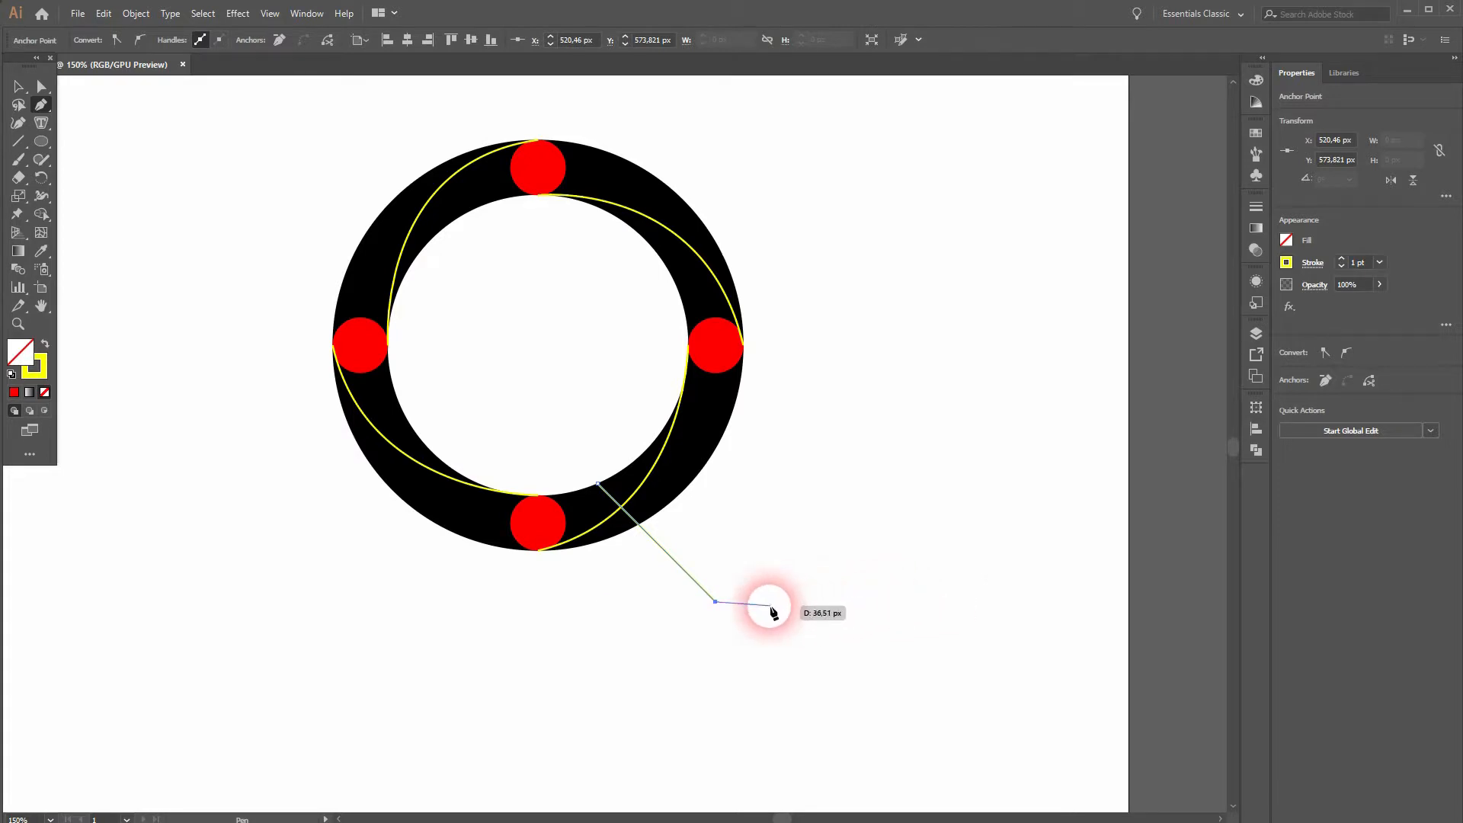
pyautogui.keyDown('ctrl'); pyautogui.click(798, 602); pyautogui.keyUp('ctrl')
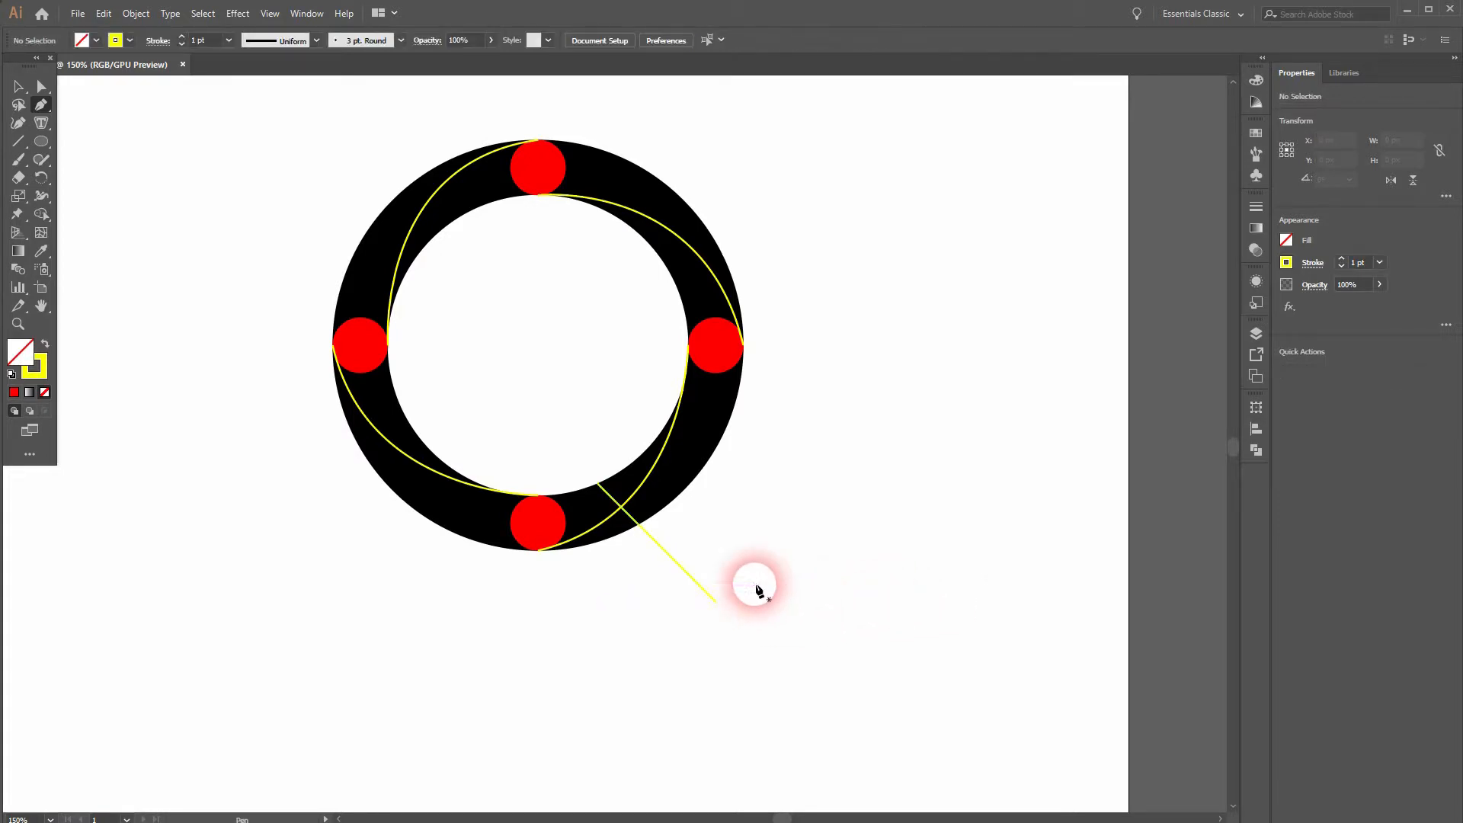
# - Copy the bottom red circle to the upper-right side of the diagonal yellow line and fine-tune its contact in outline view
pyautogui.click(538, 521)
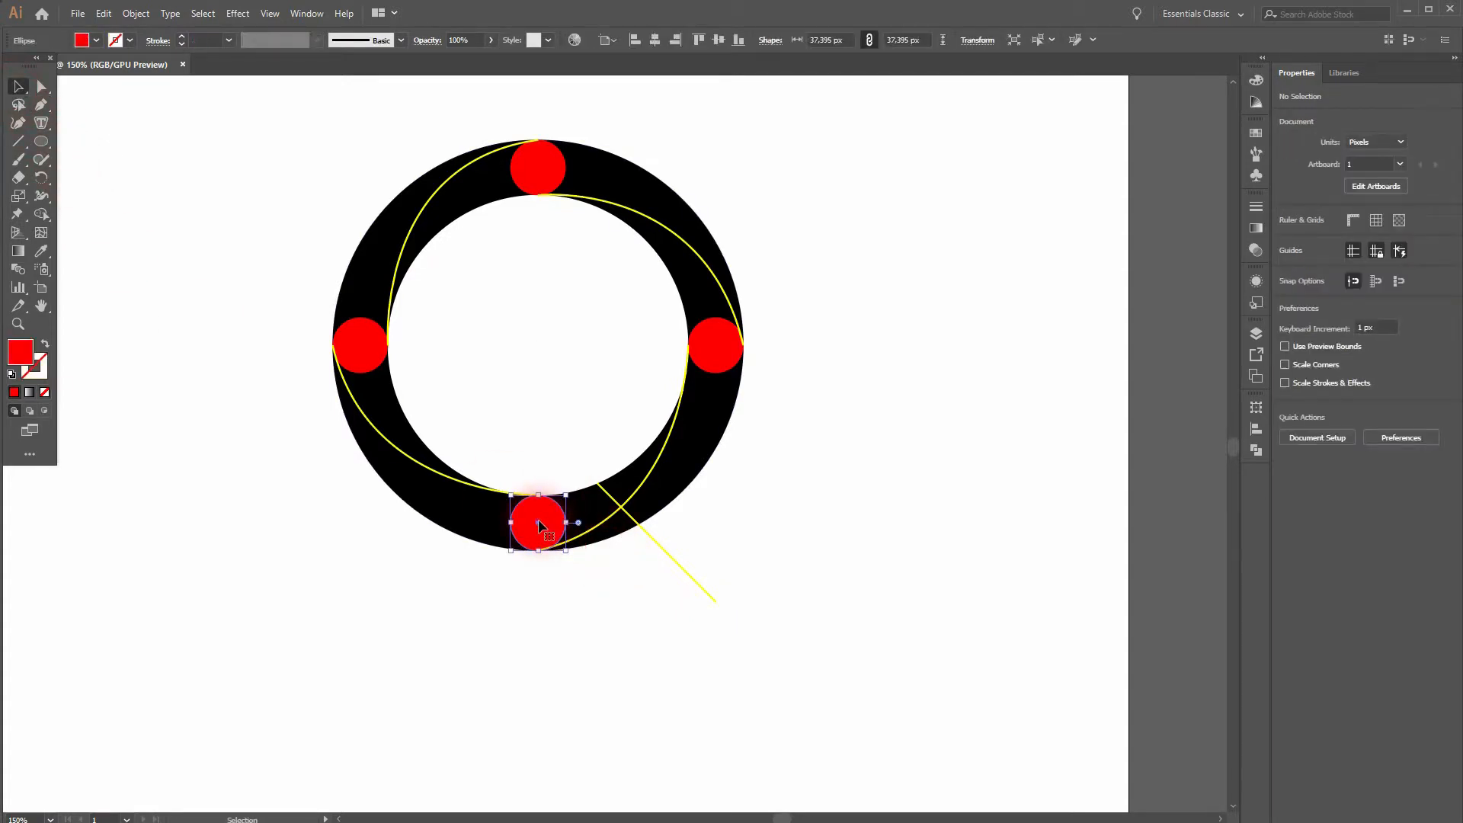
pyautogui.moveTo(538, 521); pyautogui.dragTo(703, 550)
pyautogui.moveTo(702, 550); pyautogui.dragTo(670, 556)
pyautogui.scroll(5, 702, 551)
pyautogui.hotkey('ctrl', 'y')
pyautogui.scroll(3, 634, 592)
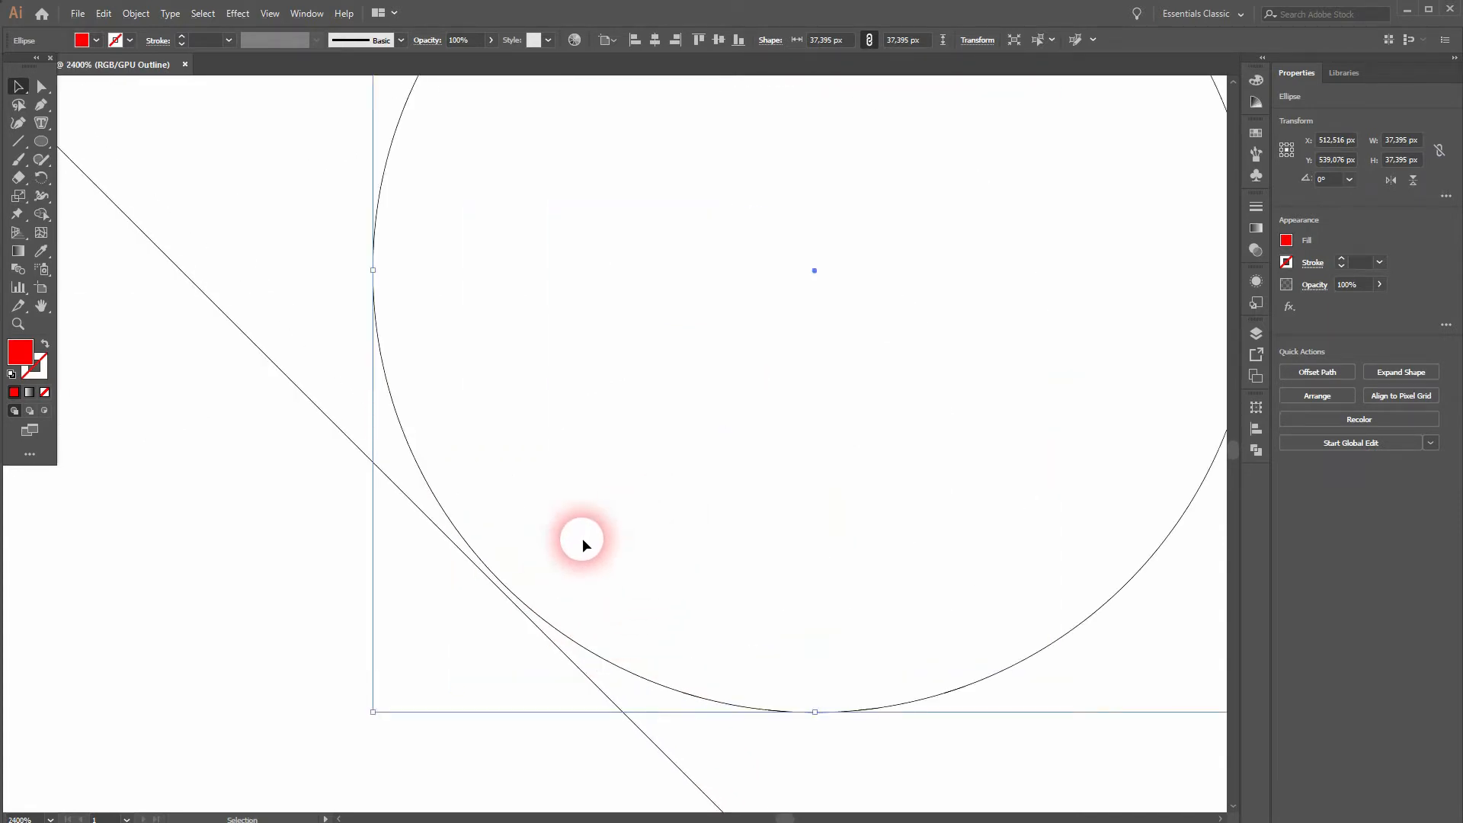
pyautogui.moveTo(472, 548); pyautogui.dragTo(468, 557)
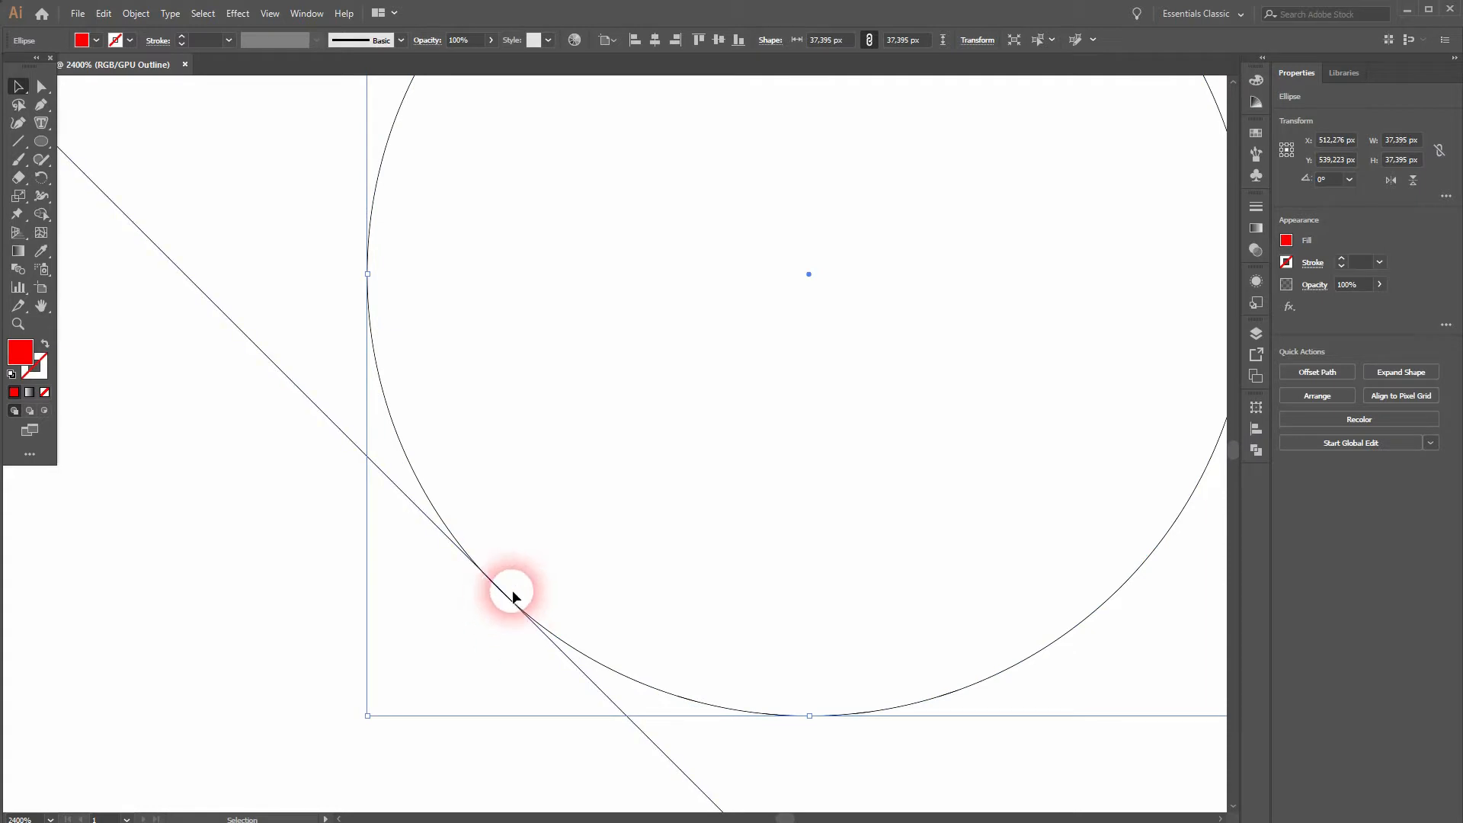
pyautogui.hotkey('ctrl', '0')
pyautogui.press('y')
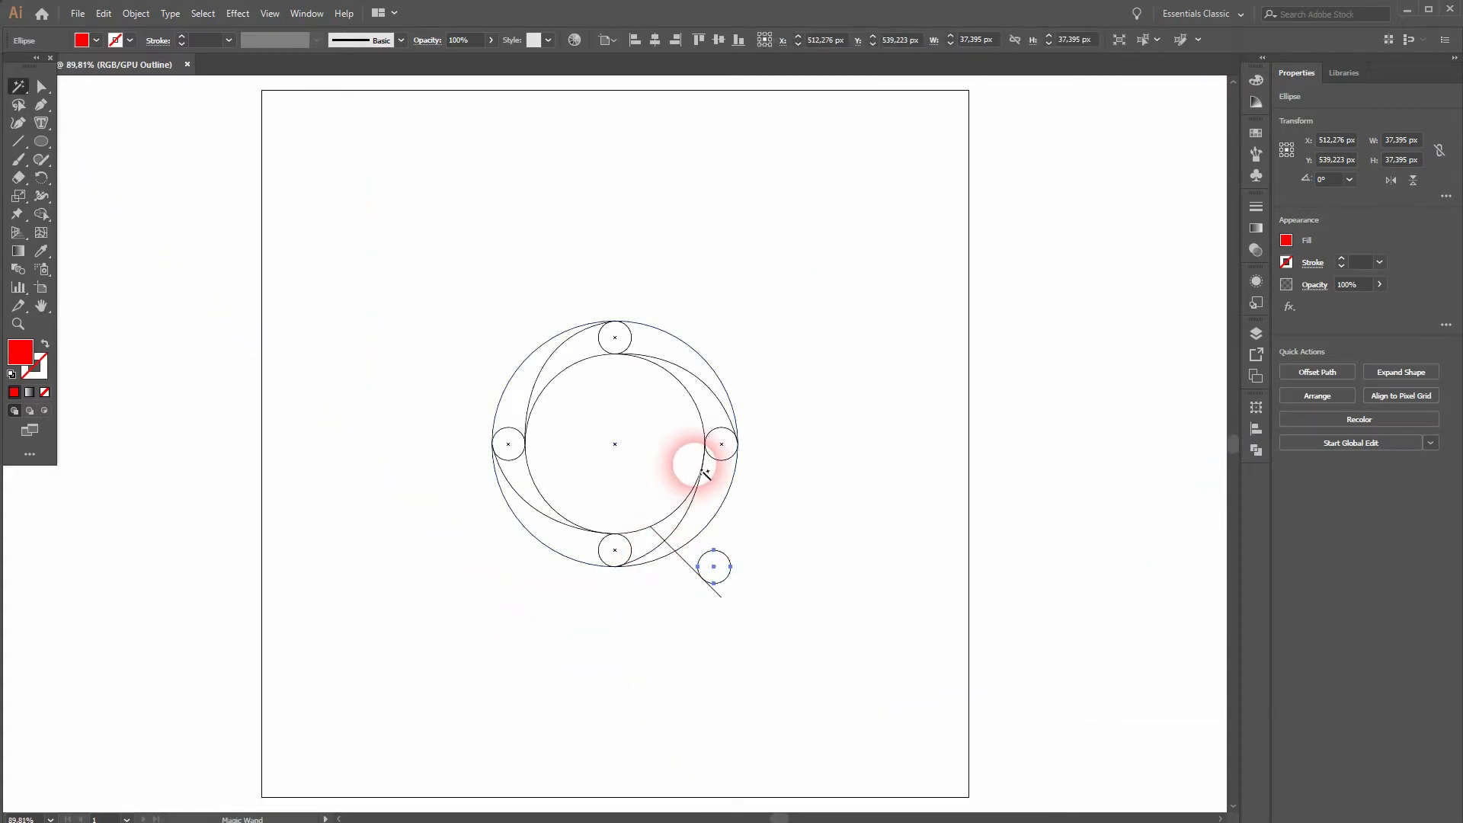
pyautogui.hotkey('ctrl', 'y')
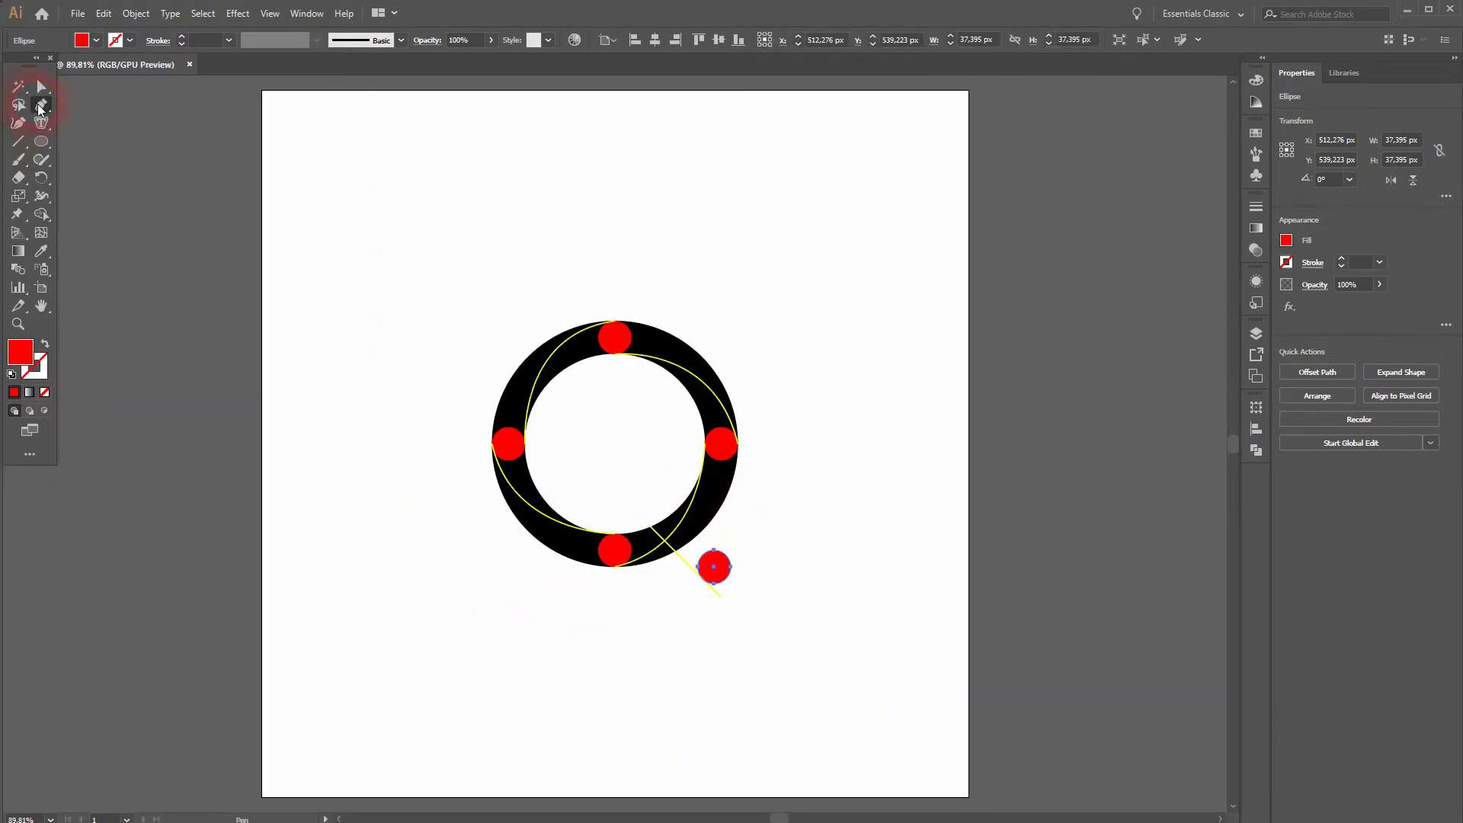
# - Draw a parallel diagonal line tangent to the copied circle's outer side, in segments of about 45 px outward and 81 px to the ring's inner edge
pyautogui.scroll(3, 741, 563)
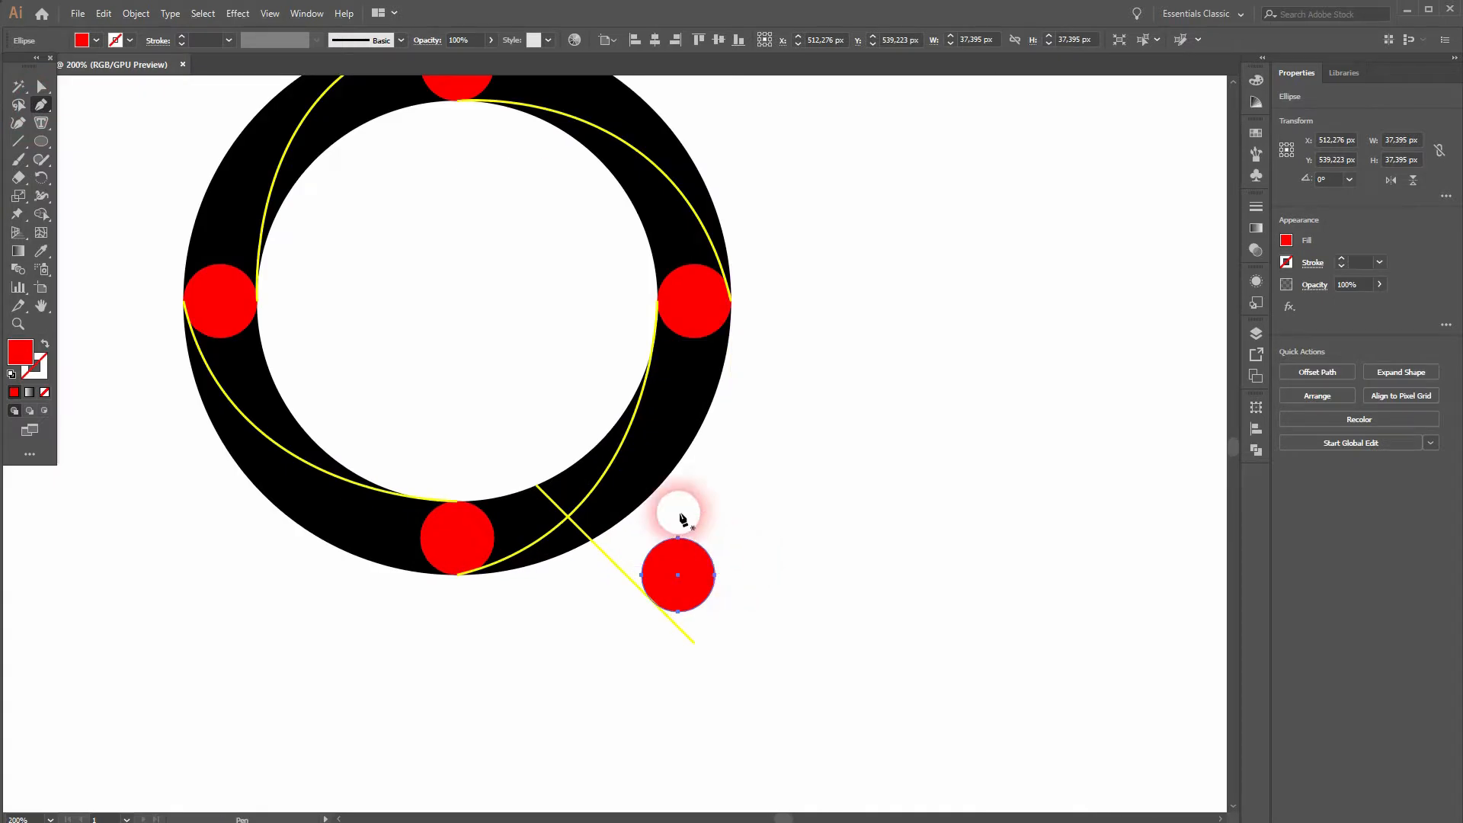
pyautogui.click(710, 561)
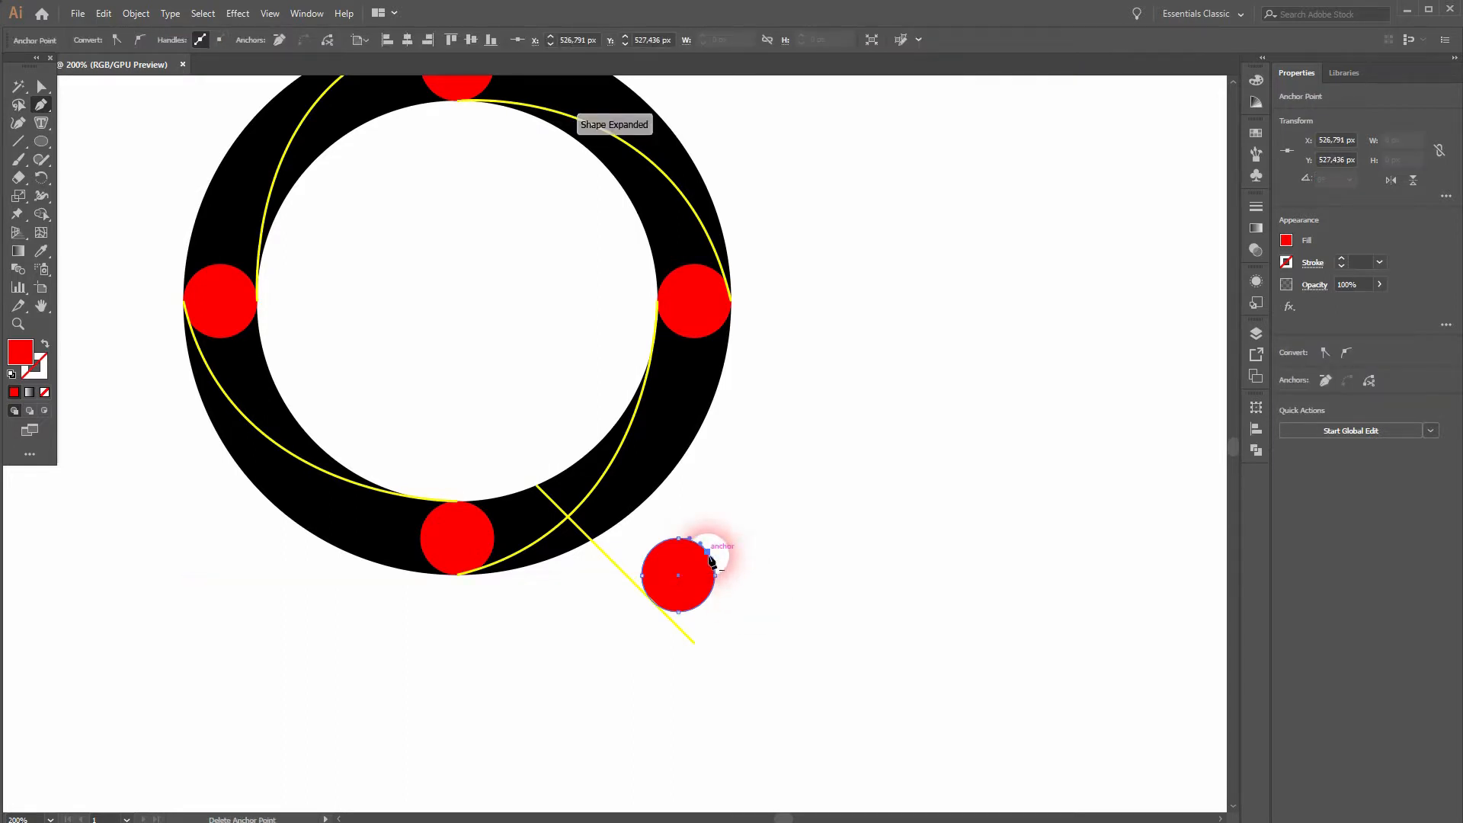
pyautogui.keyDown('ctrl'); pyautogui.click(865, 550); pyautogui.keyUp('ctrl')
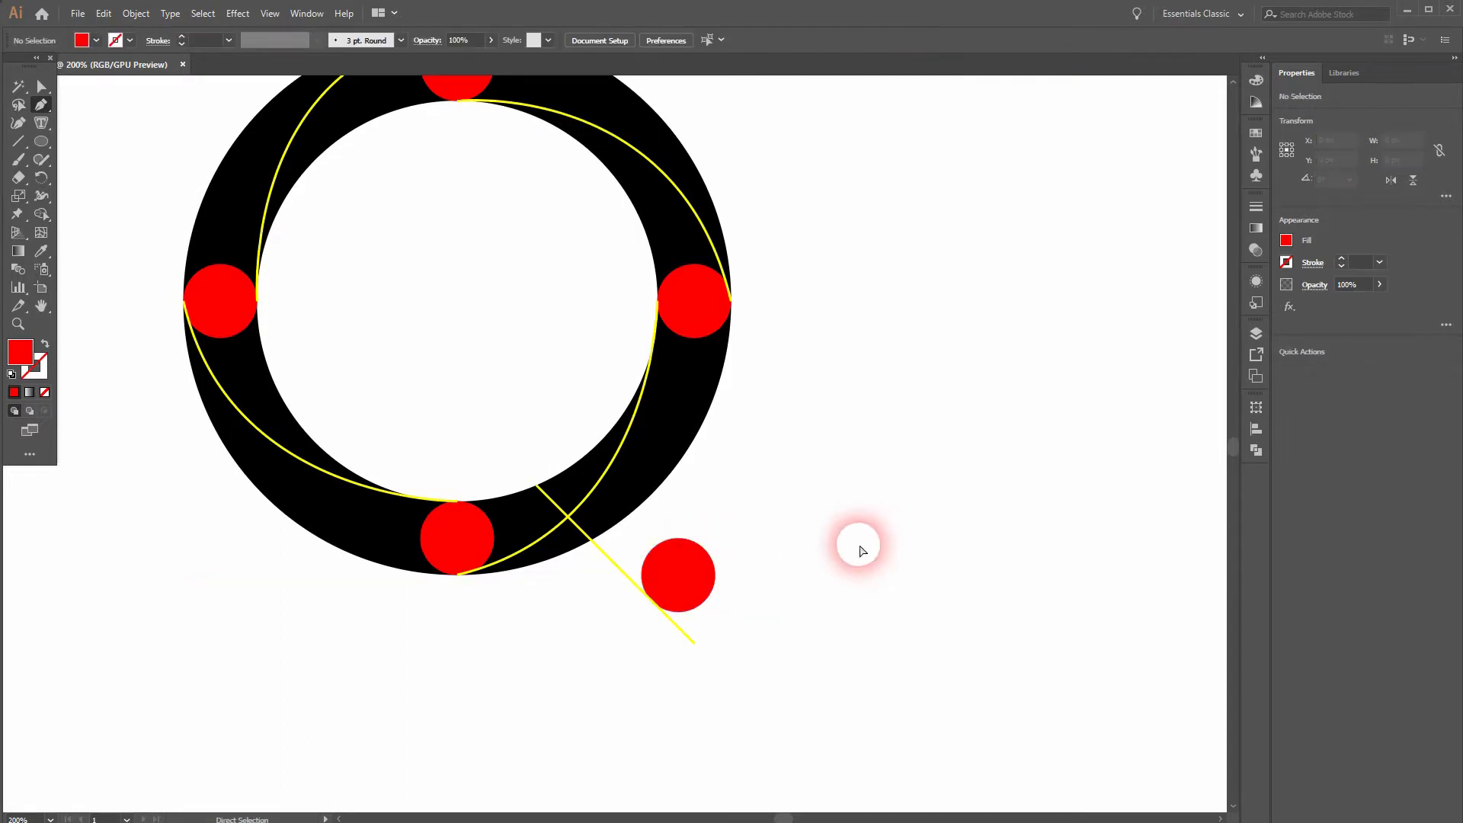
pyautogui.click(708, 552)
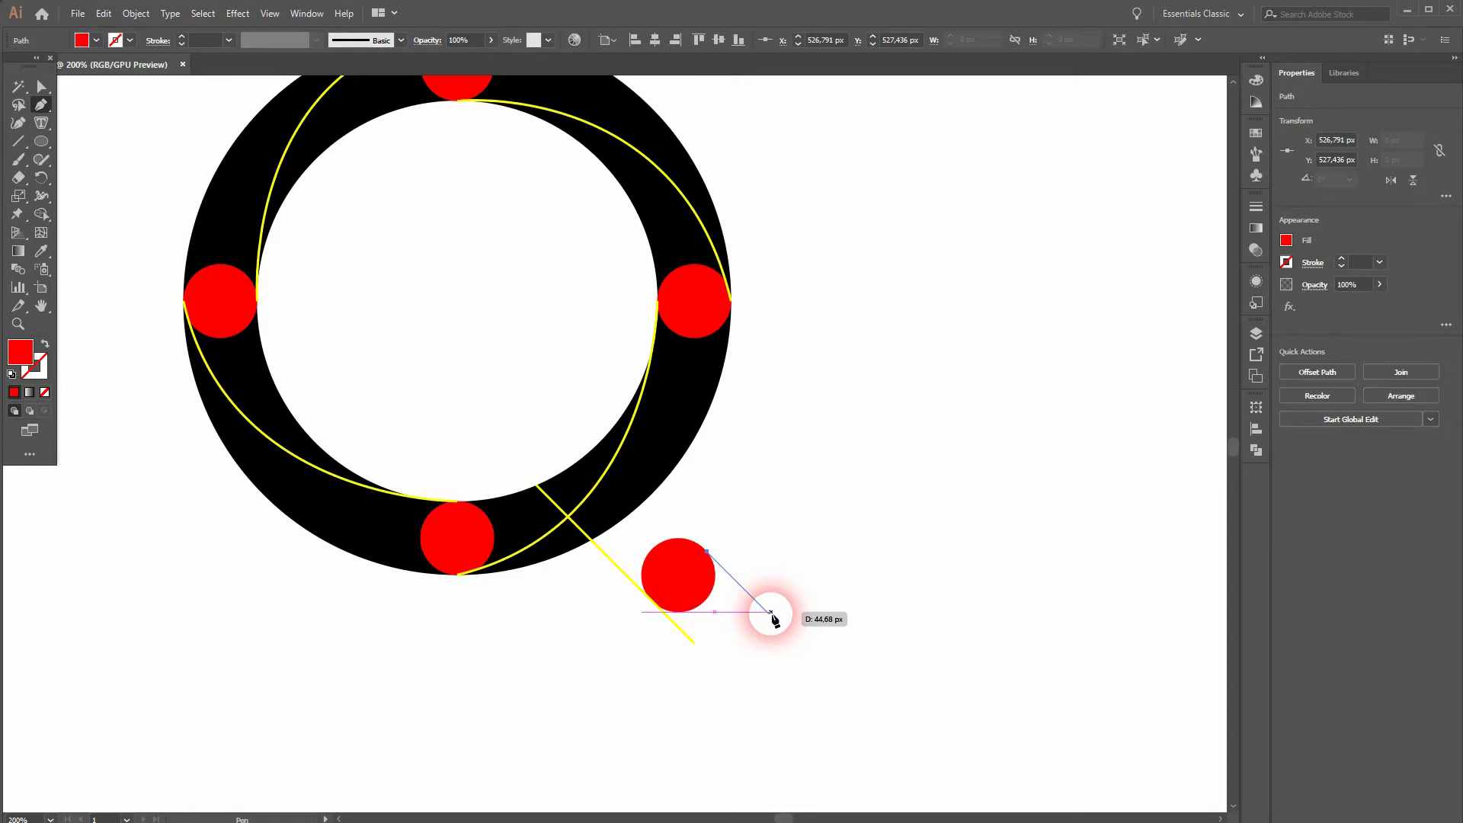
pyautogui.click(770, 614)
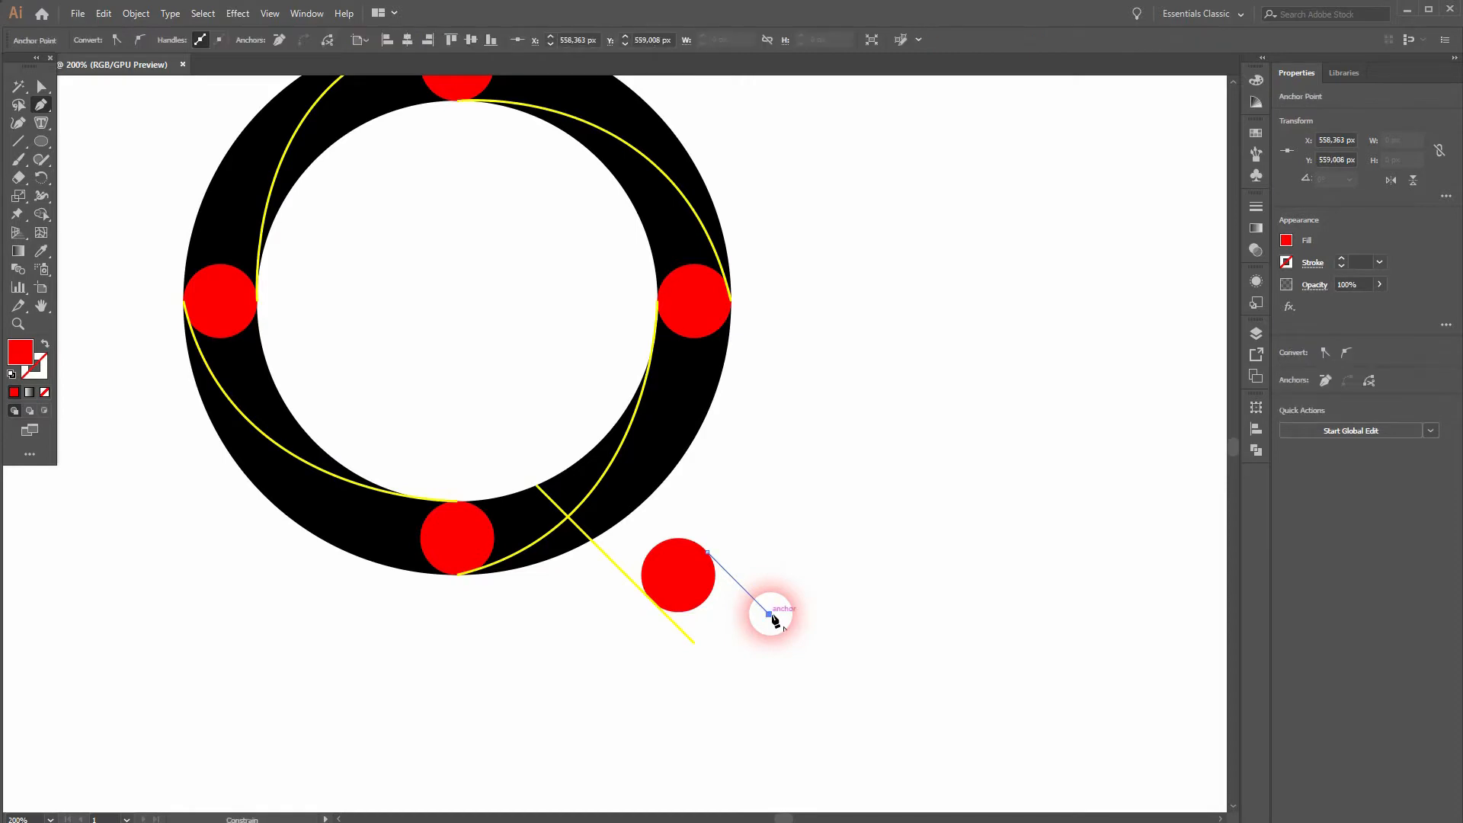
pyautogui.keyDown('ctrl'); pyautogui.click(877, 613); pyautogui.keyUp('ctrl')
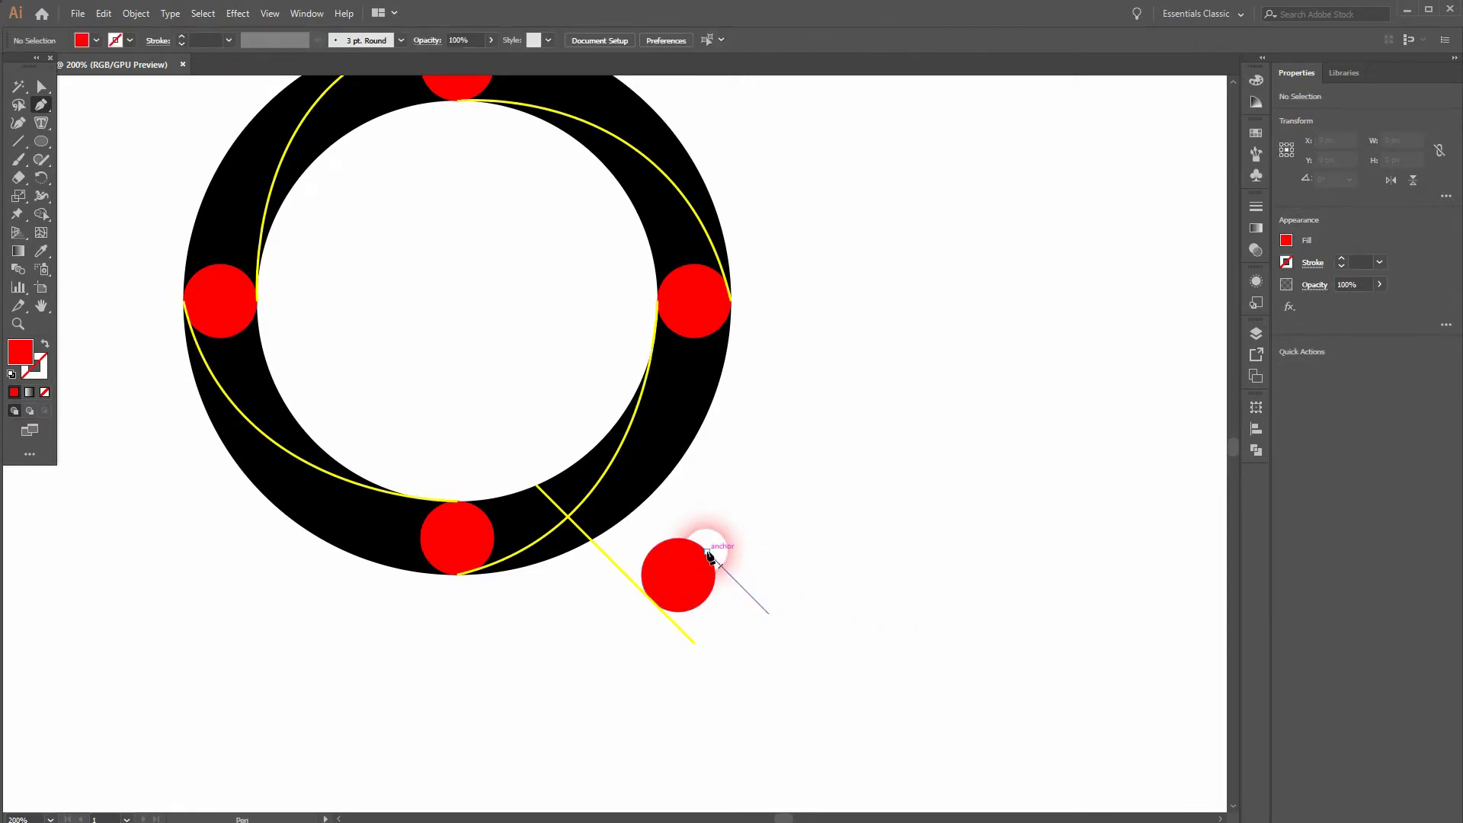
pyautogui.click(709, 555)
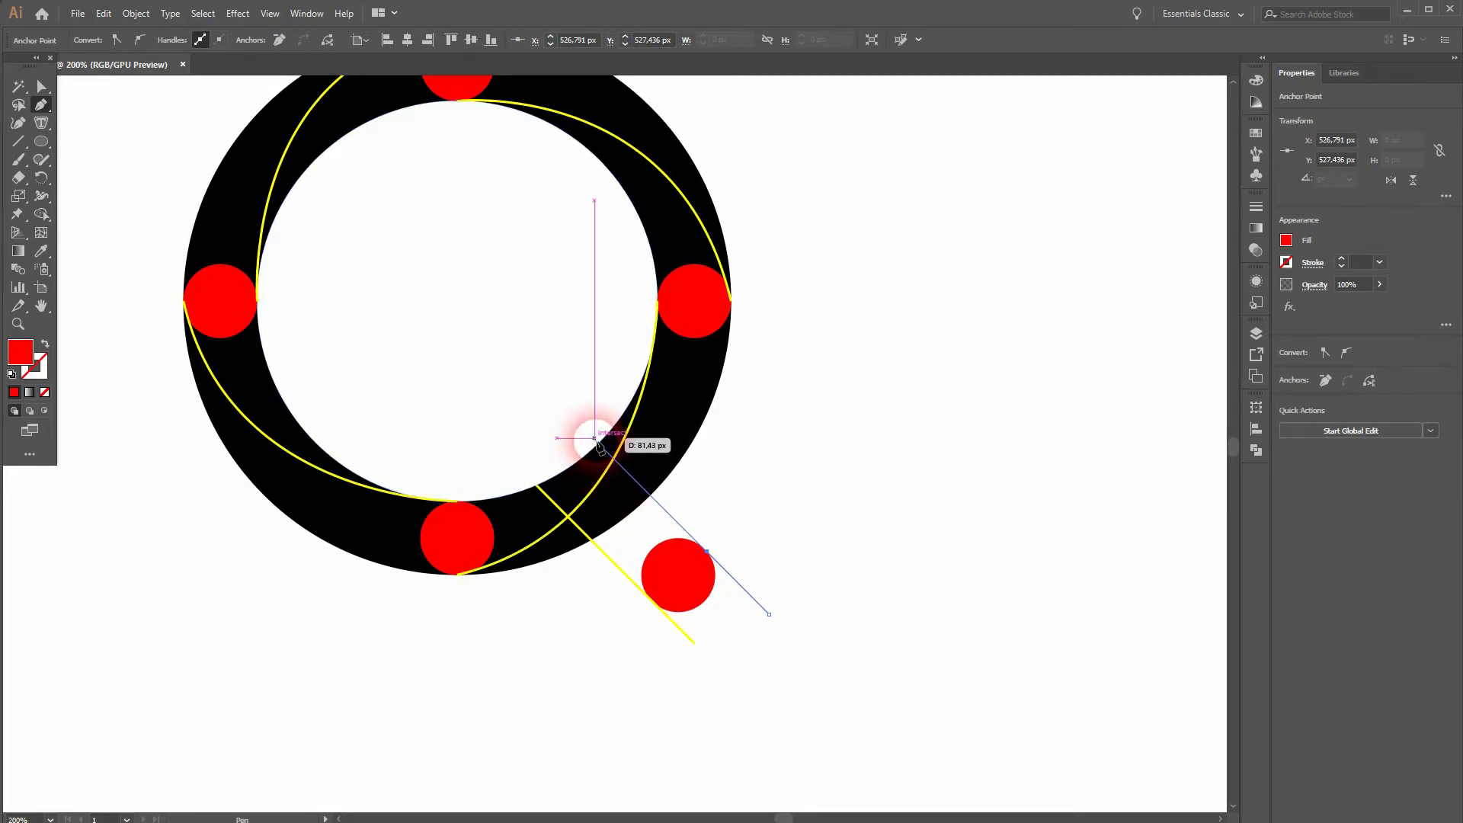
pyautogui.click(594, 439)
pyautogui.keyDown('ctrl'); pyautogui.click(902, 548); pyautogui.keyUp('ctrl')
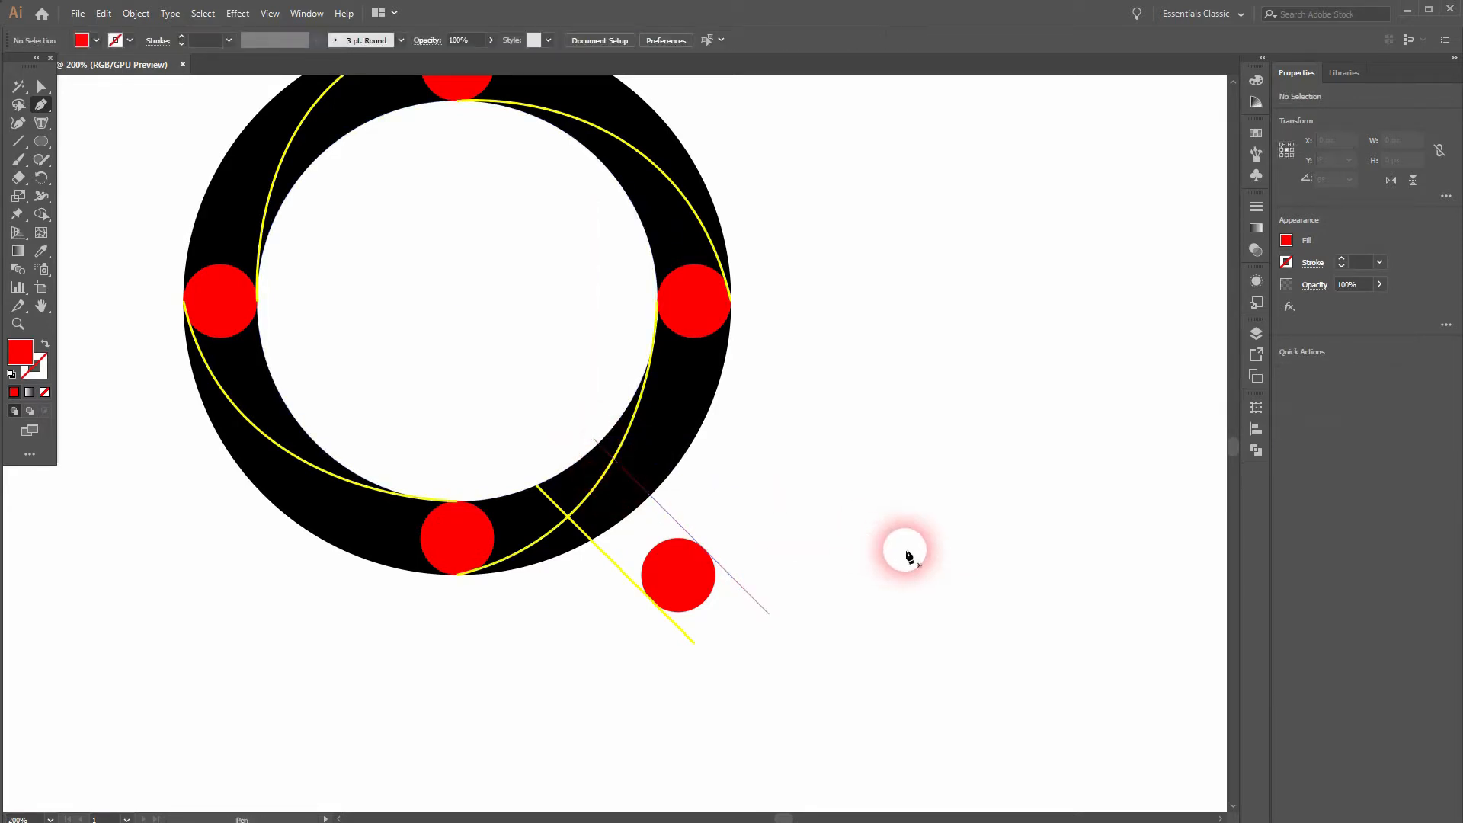
# - Move the copied red circle to the lower-left side of the yellow diagonal line so that it touches the line
pyautogui.press('v')
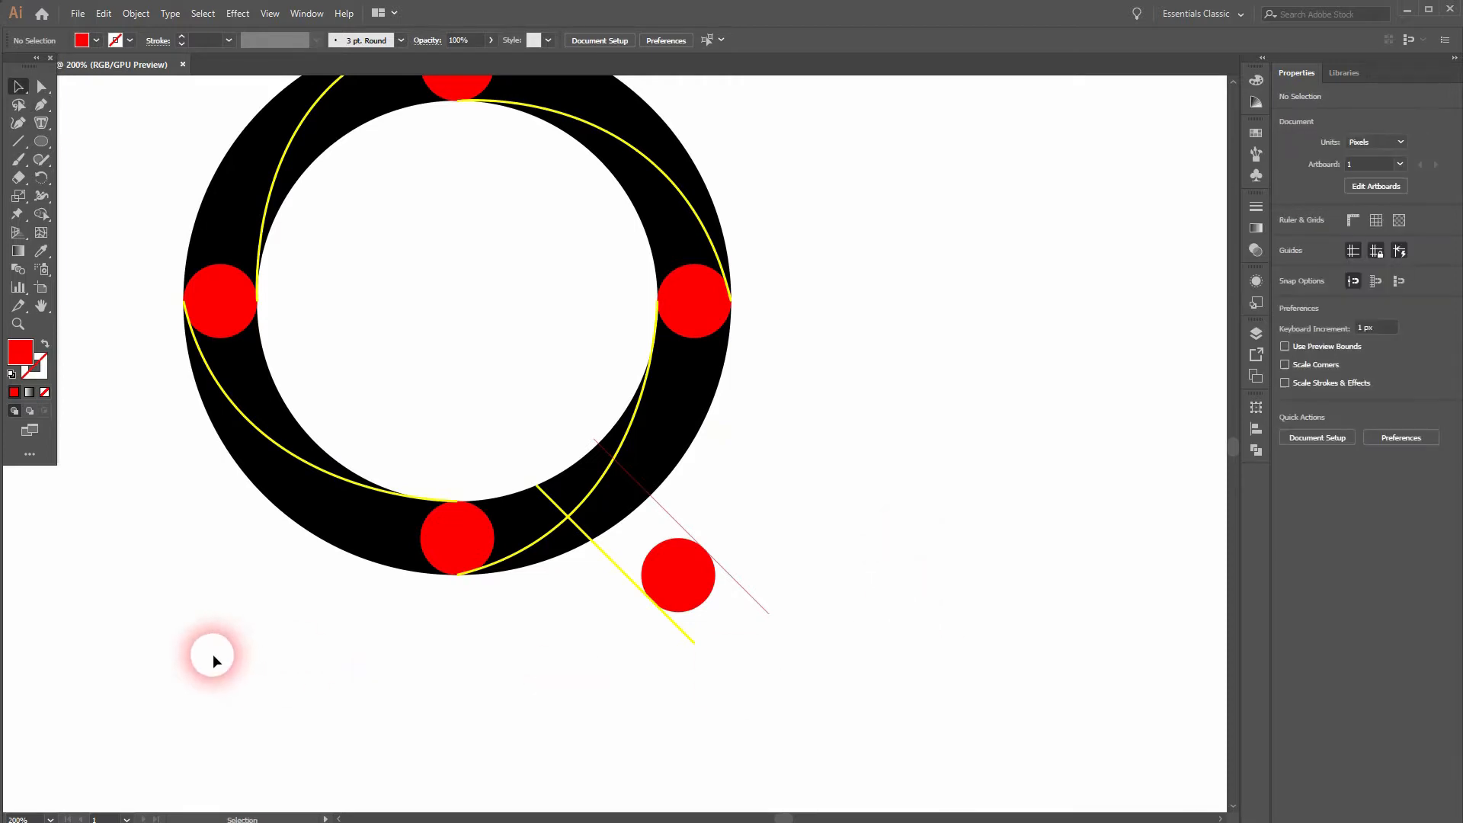
pyautogui.scroll(-1, 304, 569)
pyautogui.moveTo(288, 599); pyautogui.dragTo(364, 649)
pyautogui.moveTo(291, 684); pyautogui.dragTo(323, 720)
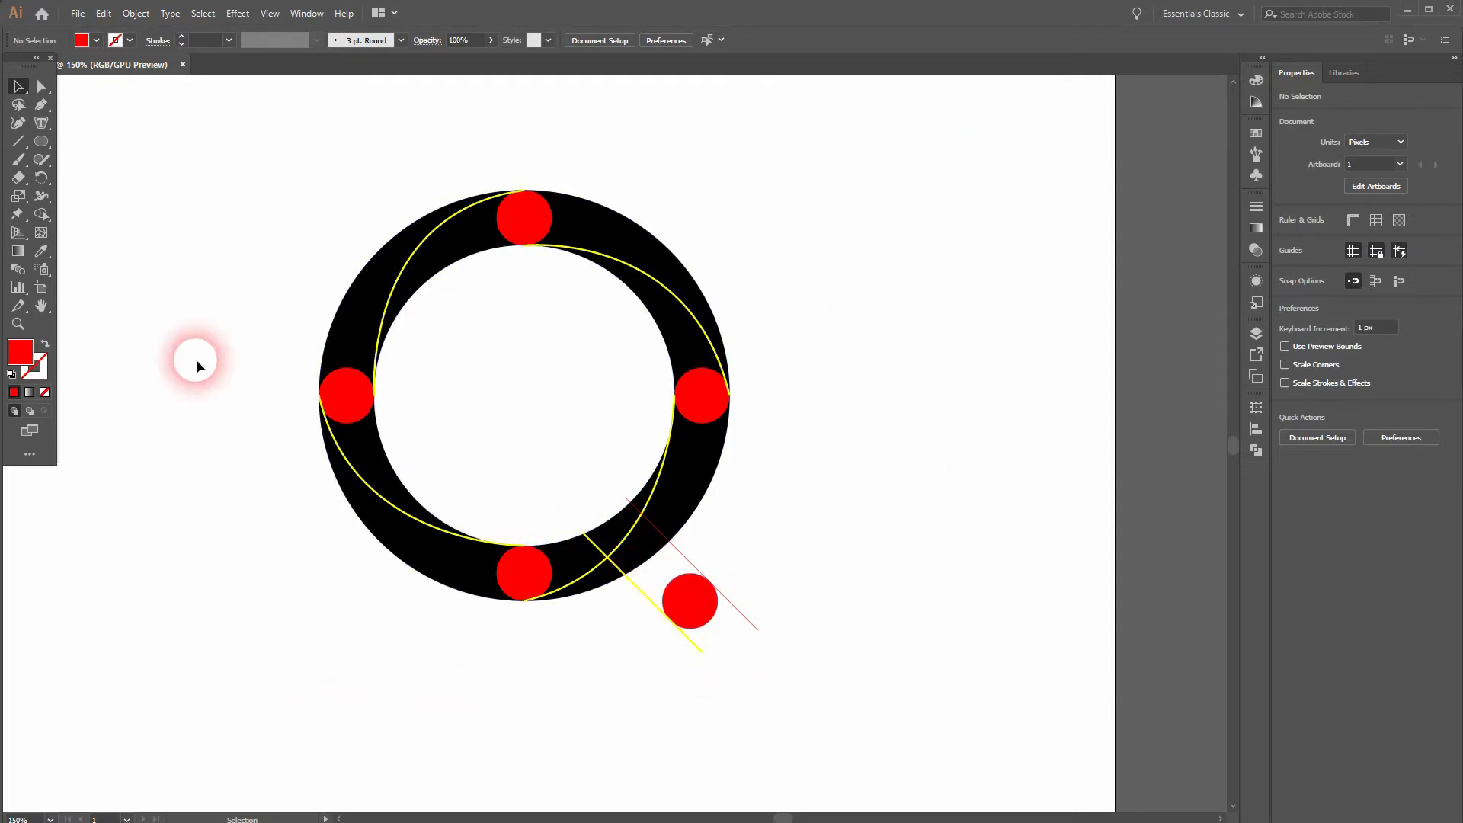
pyautogui.moveTo(685, 612); pyautogui.dragTo(649, 646)
pyautogui.hotkey('ctrl', '=')
pyautogui.hotkey('ctrl', '=')
pyautogui.hotkey('ctrl', '=')
pyautogui.hotkey('ctrl', '=')
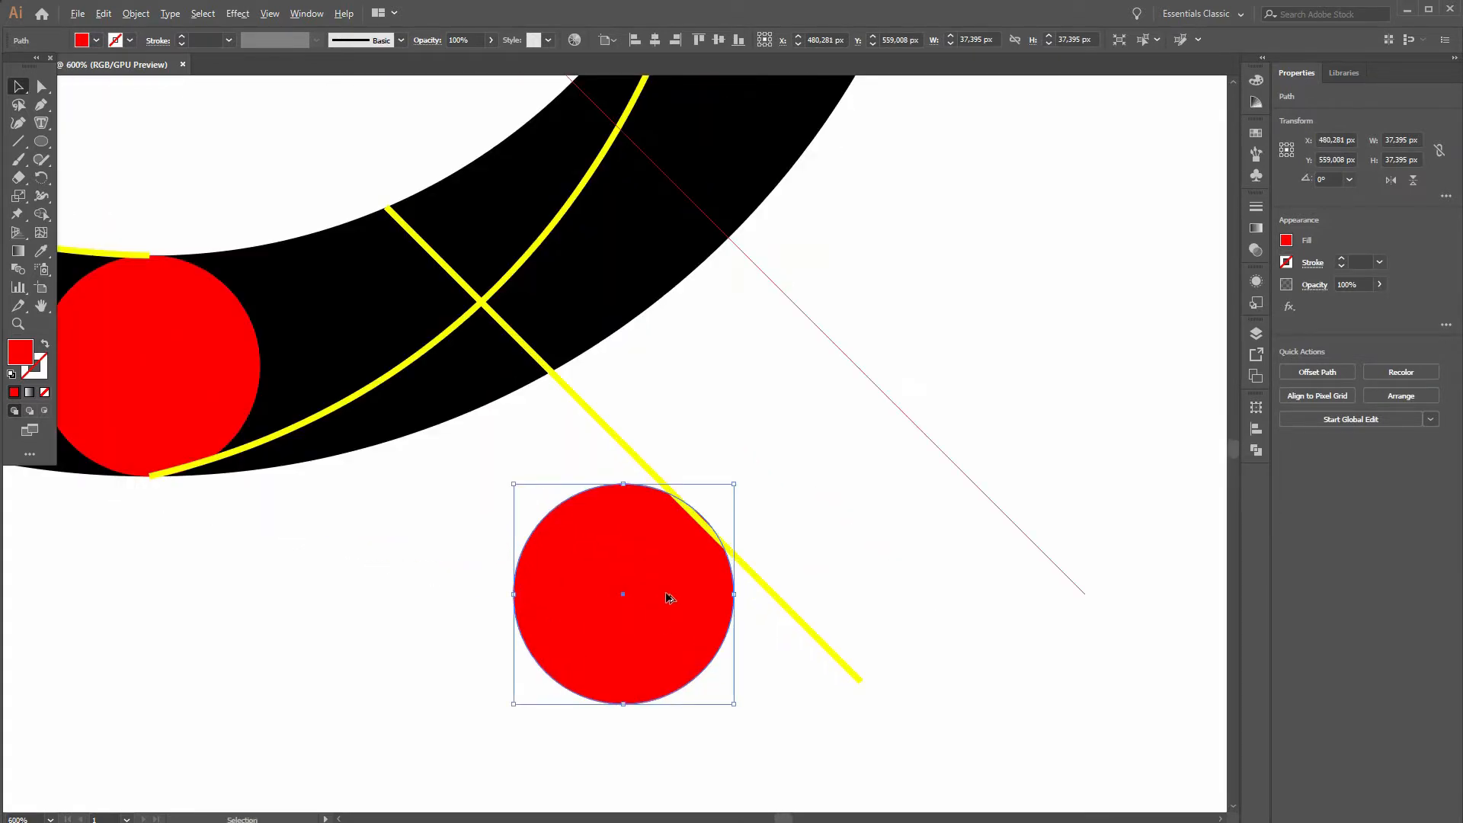
pyautogui.moveTo(641, 572); pyautogui.dragTo(634, 565)
pyautogui.click(288, 581)
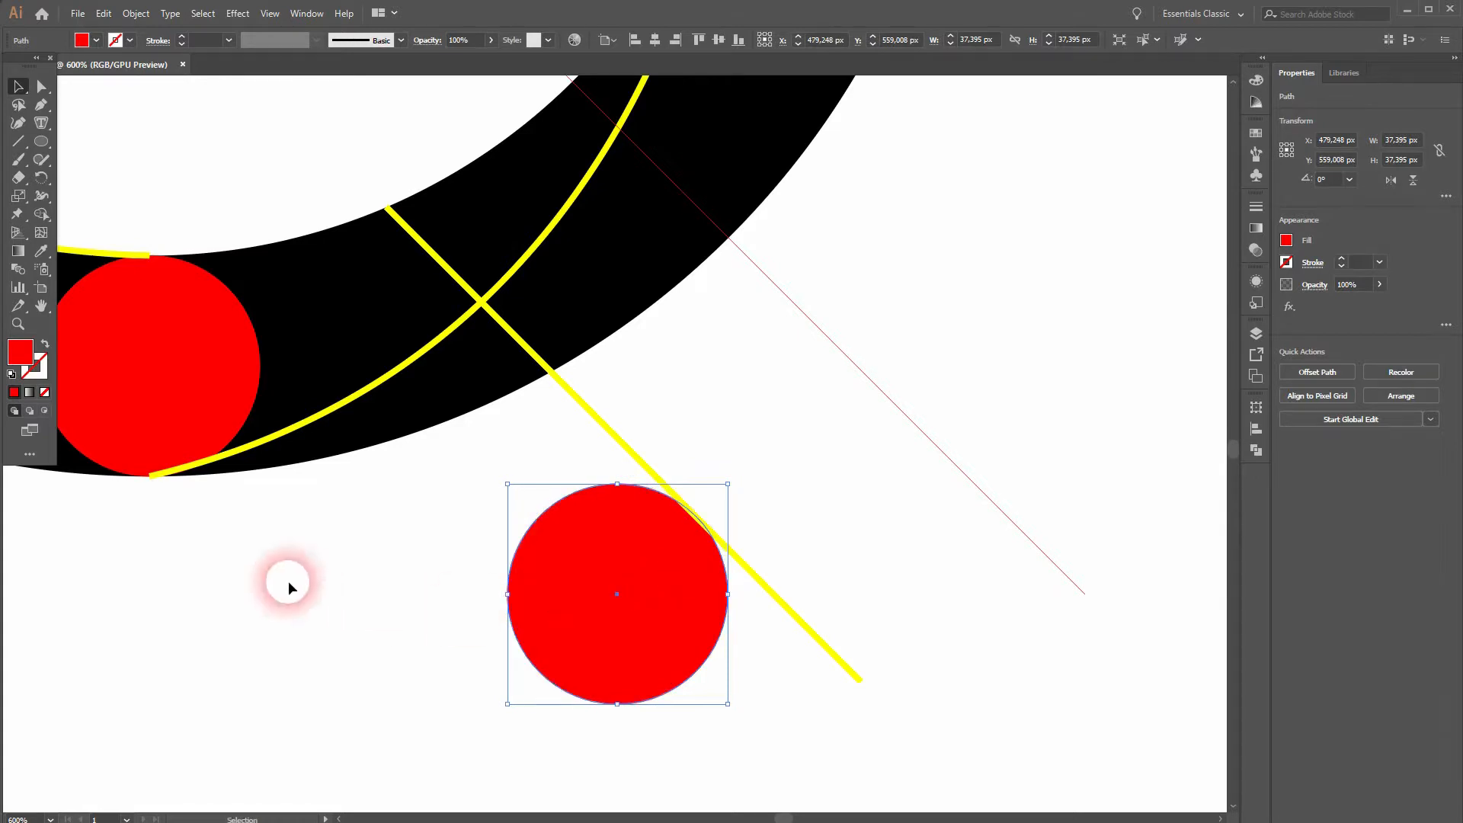
# - Draw a second parallel diagonal line from the moved circle's lower-left edge up across the ring, ending just inside its inner edge
pyautogui.click(47, 107)
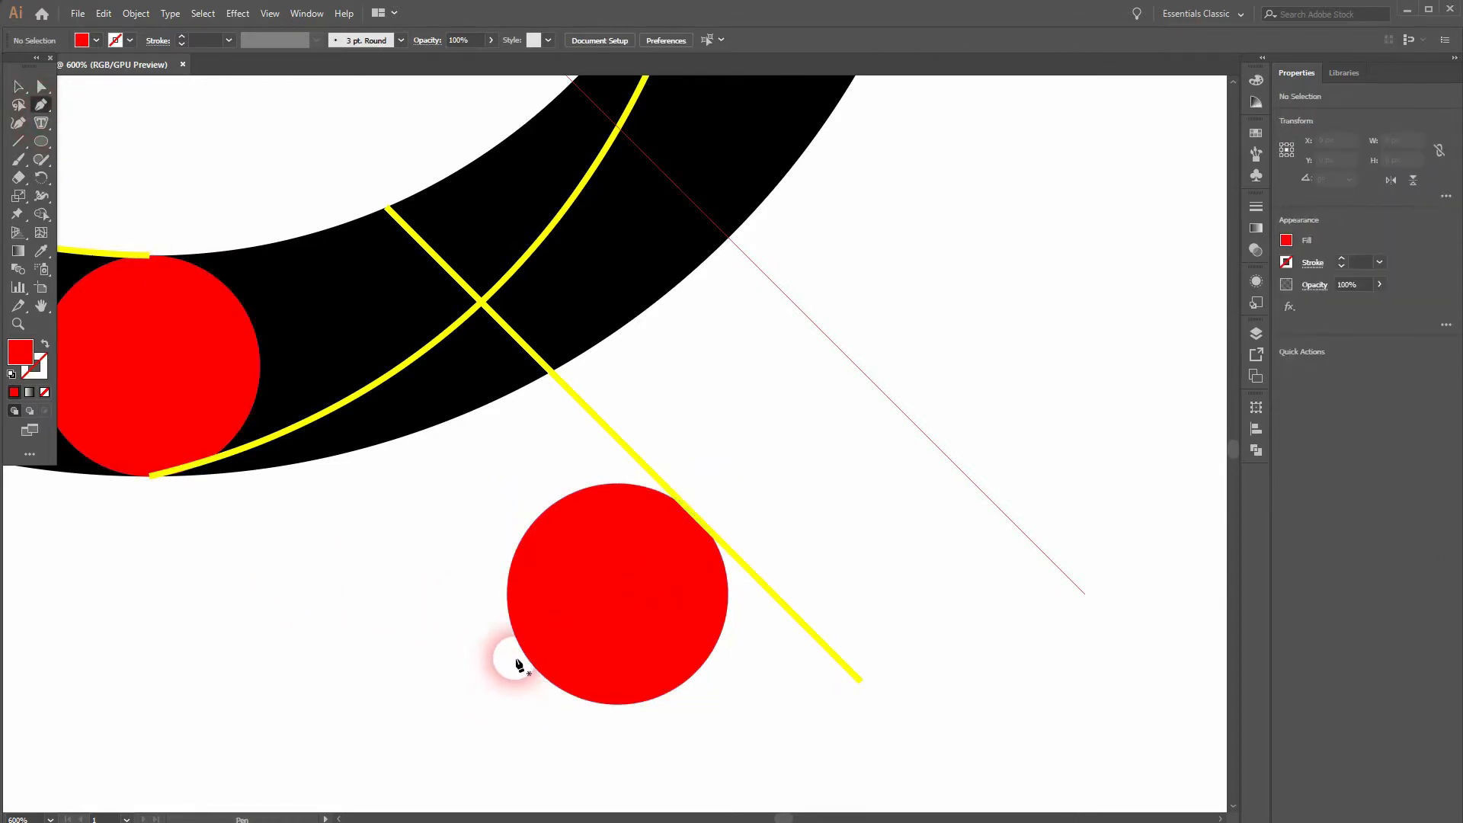
pyautogui.click(519, 646)
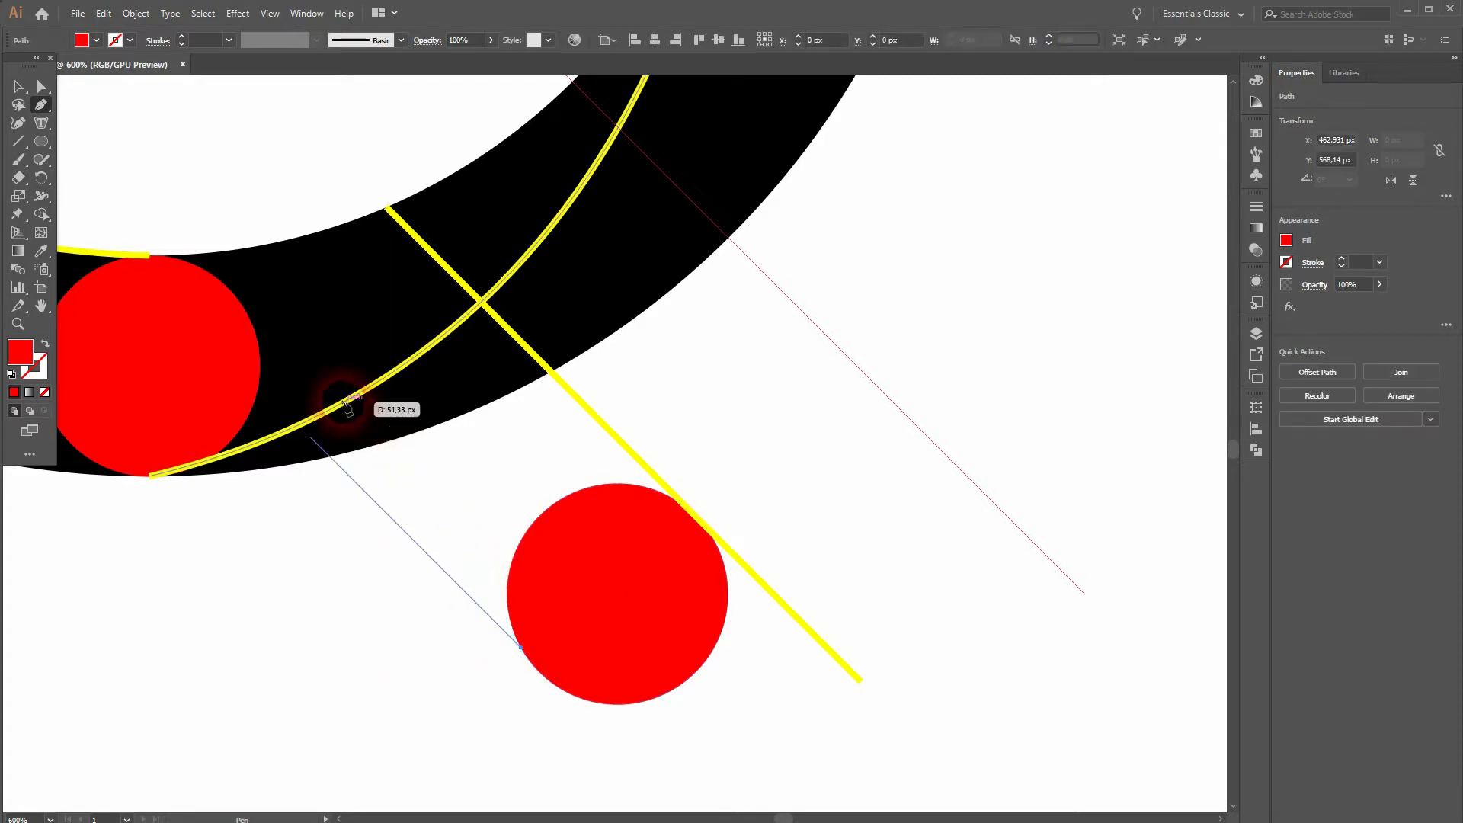
pyautogui.click(114, 221)
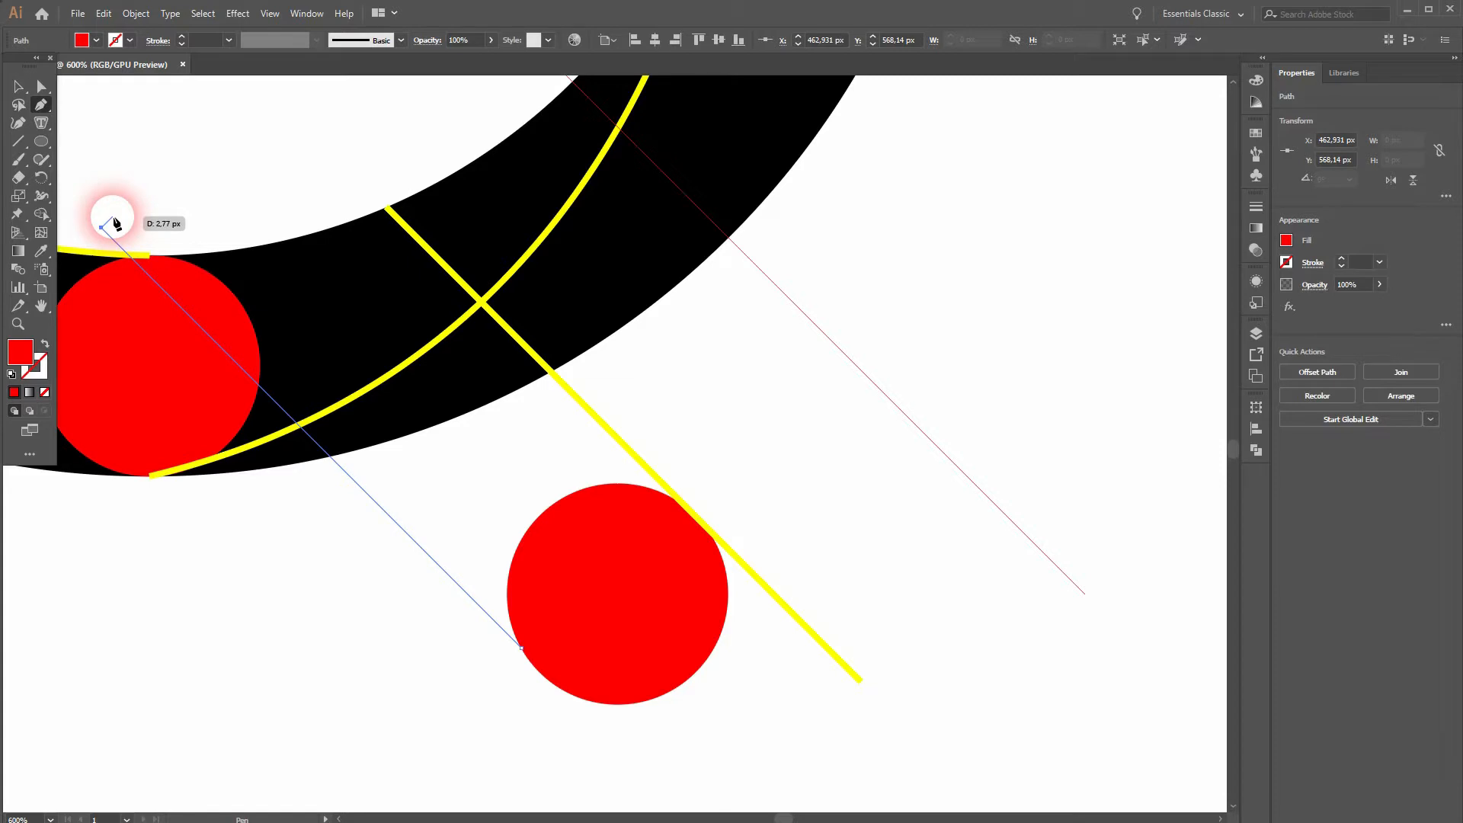
pyautogui.moveTo(115, 221); pyautogui.dragTo(304, 709)
pyautogui.keyDown('ctrl'); pyautogui.click(316, 732); pyautogui.keyUp('ctrl')
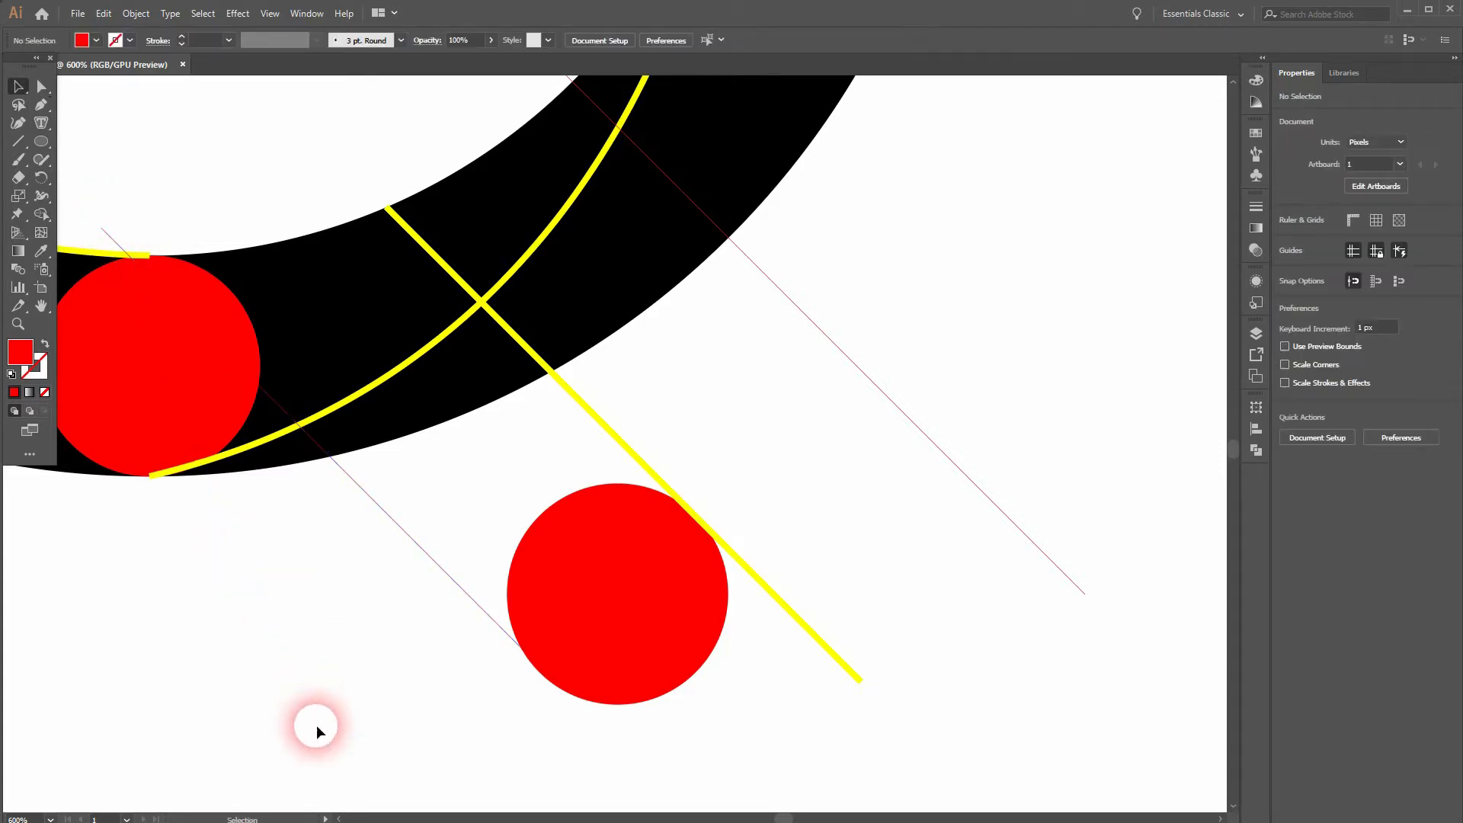
# - Delete the extra red circle outside the ring between the diagonal lines
pyautogui.hotkey('ctrl', '0')
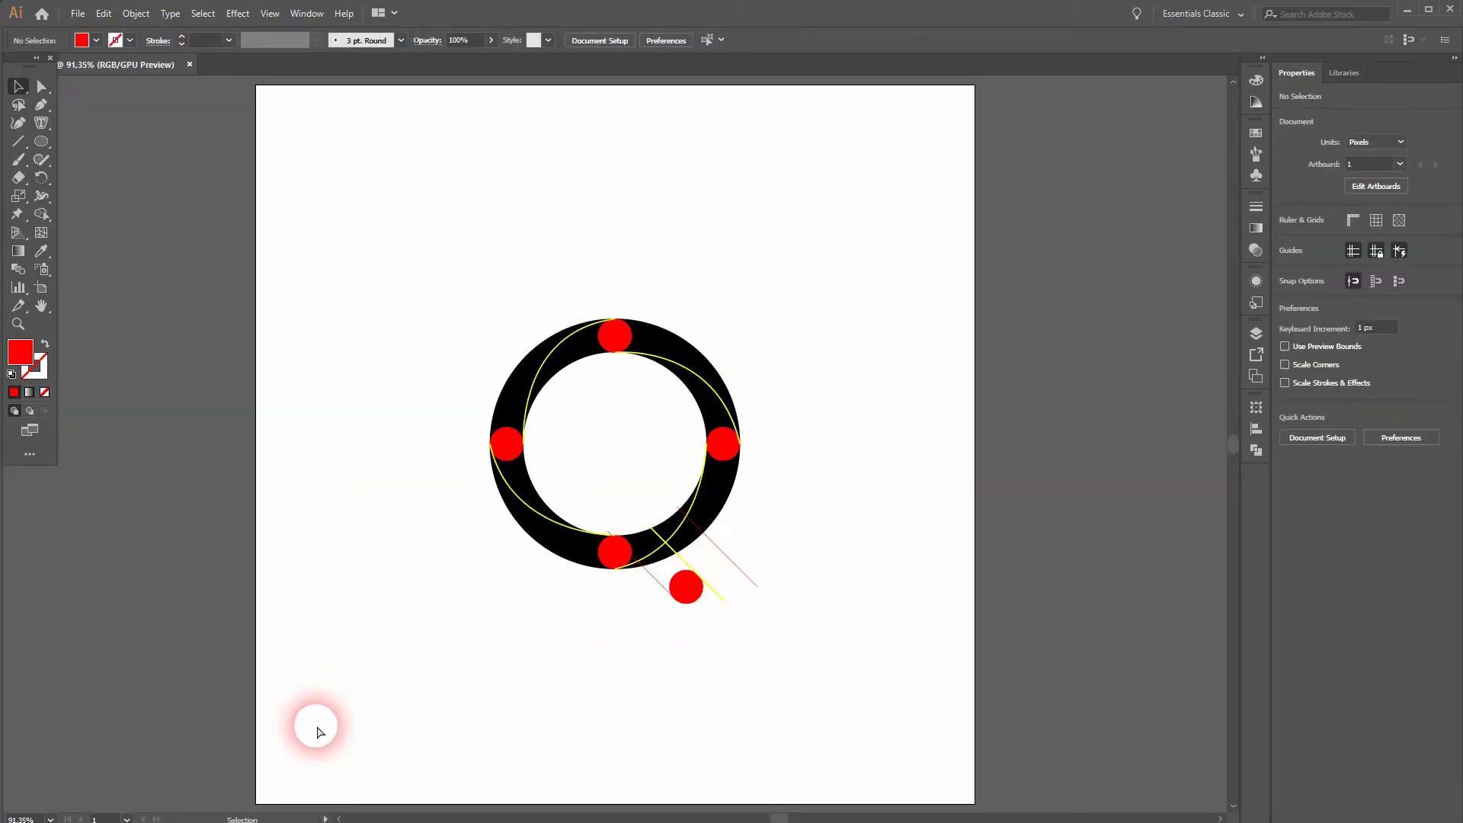
pyautogui.click(690, 590)
pyautogui.press('Delete')
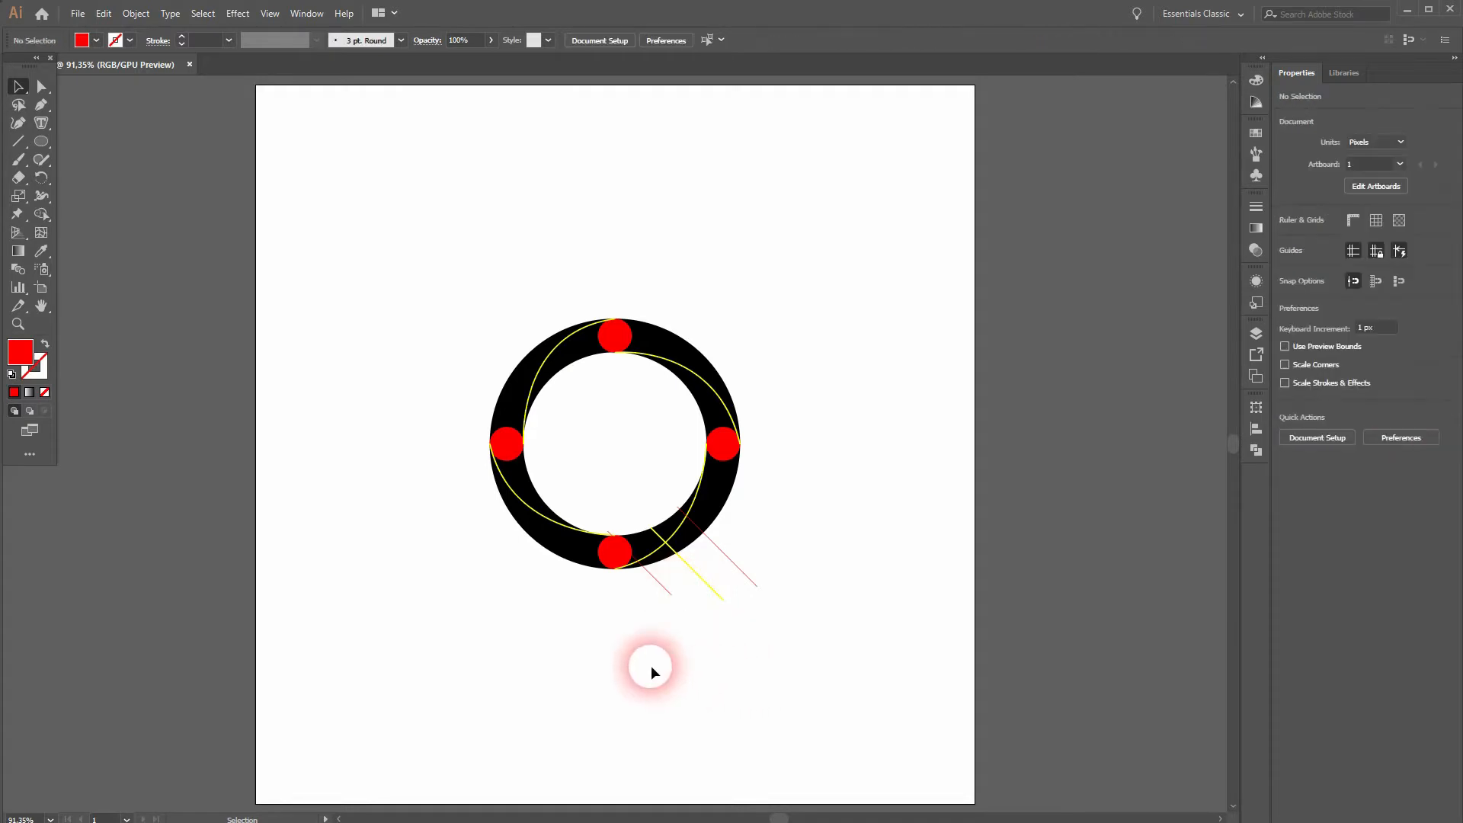
# - Select all the artwork and remove the ring section between the outer-left diagonal and the yellow diagonal with the Shape Builder tool
pyautogui.hotkey('ctrl', 'a')
pyautogui.scroll(2, 663, 408)
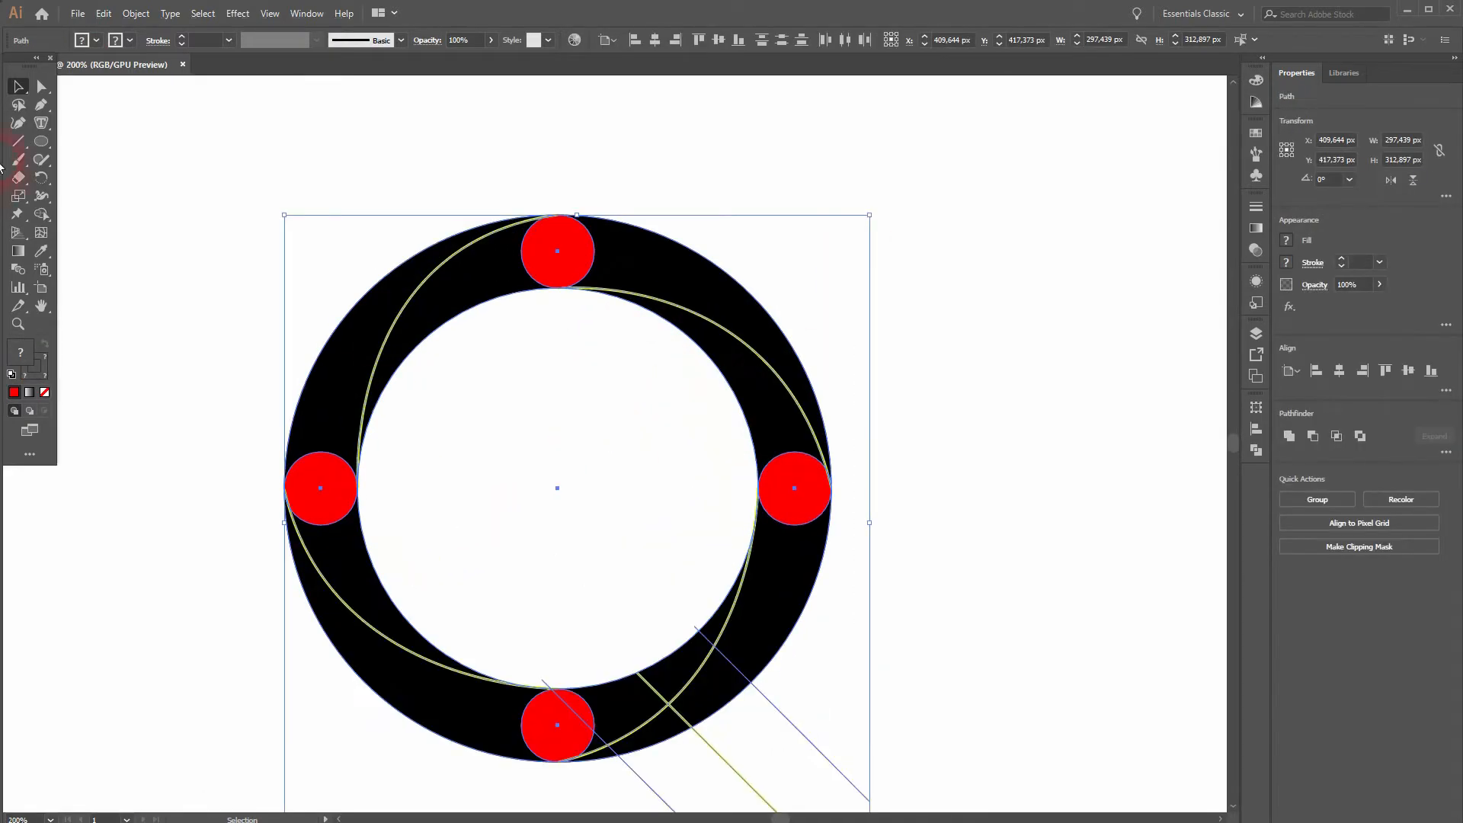
pyautogui.click(47, 216)
pyautogui.moveTo(562, 607); pyautogui.dragTo(539, 434)
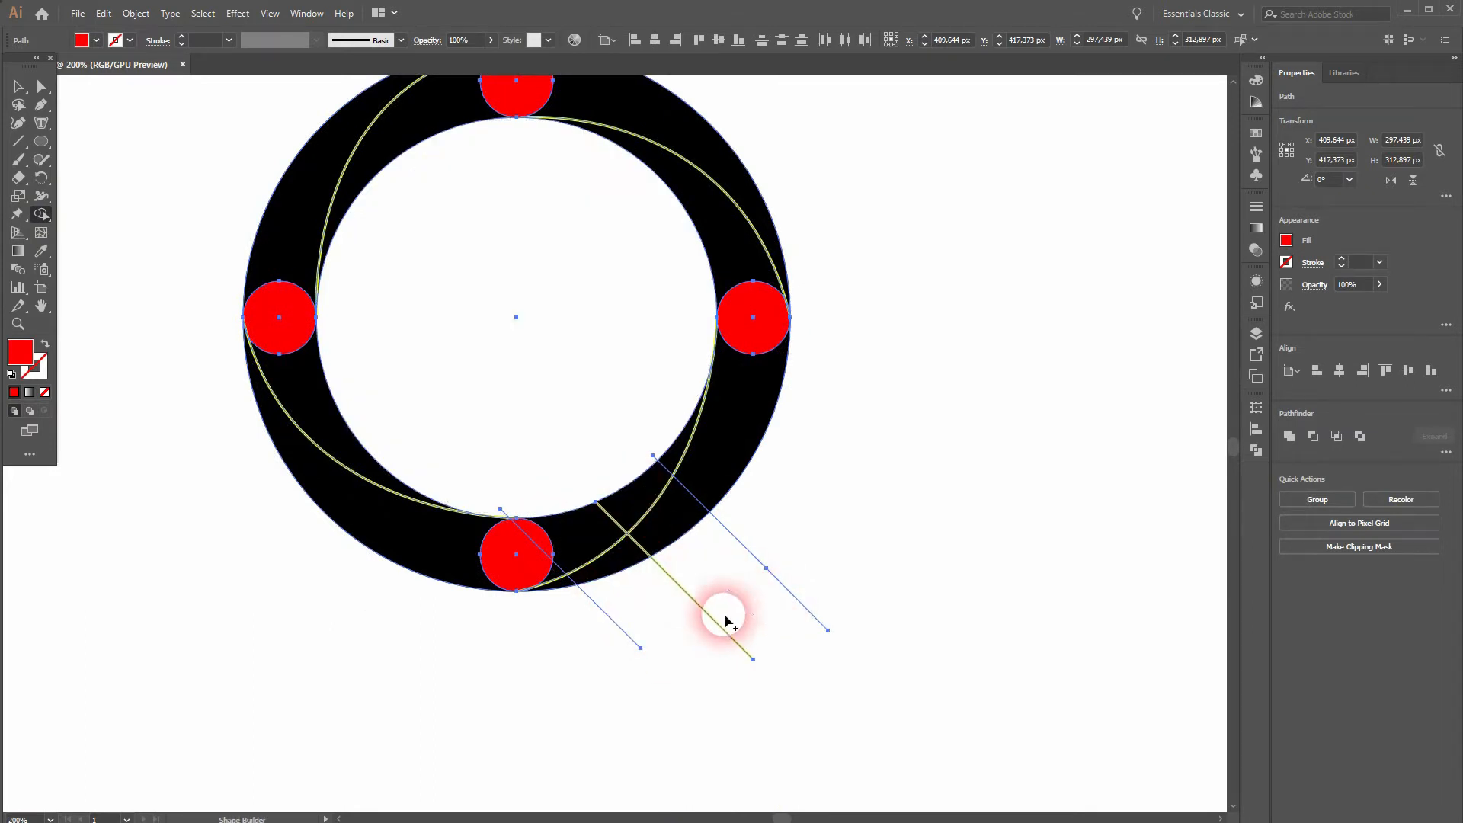
pyautogui.moveTo(582, 537)
pyautogui.mouseDown()
pyautogui.moveTo(546, 456)
pyautogui.moveTo(593, 560)
pyautogui.moveTo(653, 623)
pyautogui.mouseUp()
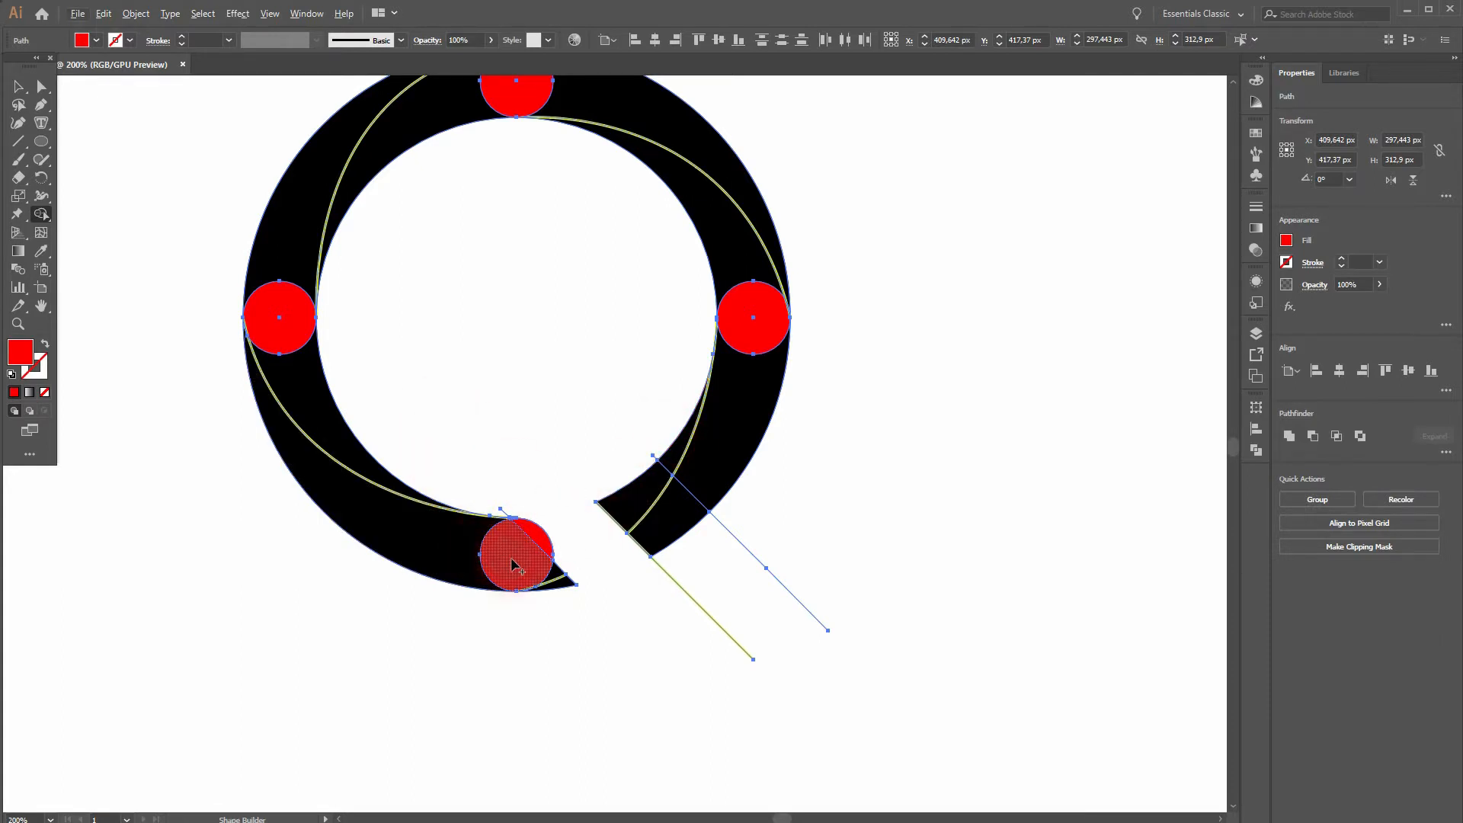
# - Merge the left circle with the outer upper-left segment in red, and the top circle with the inner upper-left segment in yellow
pyautogui.moveTo(282, 292); pyautogui.dragTo(297, 245)
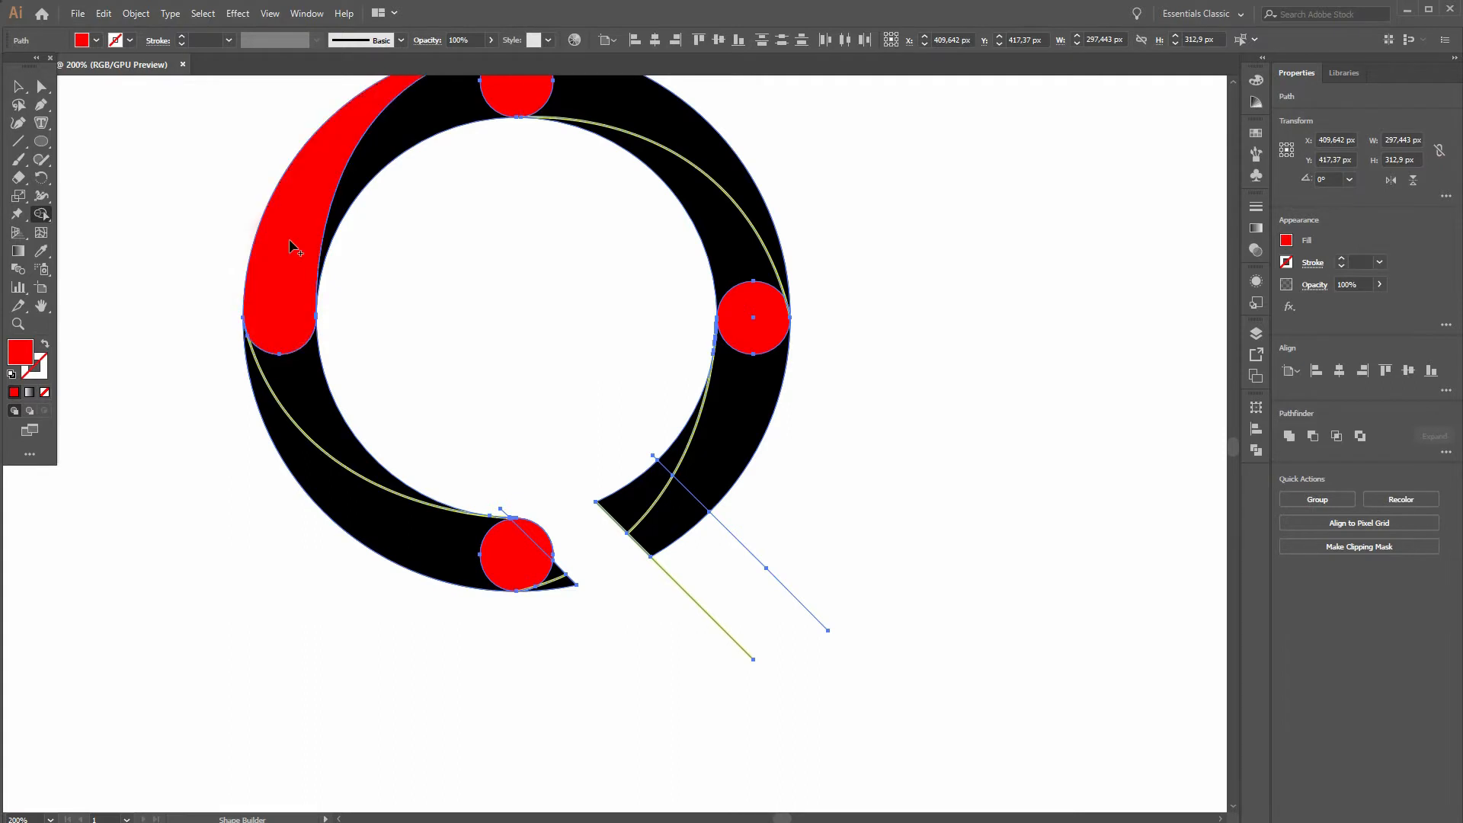
pyautogui.moveTo(442, 239); pyautogui.dragTo(410, 396)
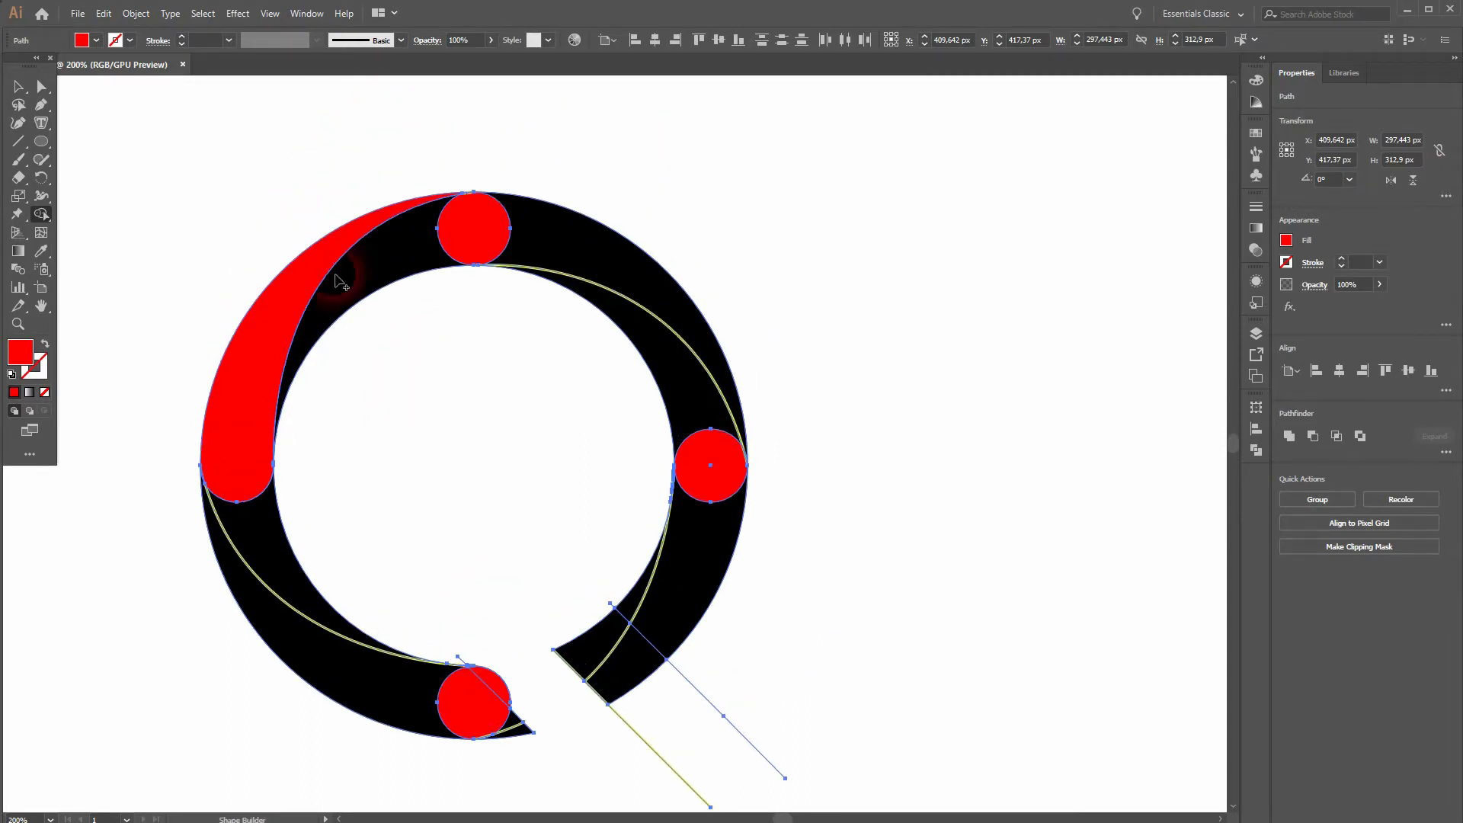
pyautogui.click(97, 41)
pyautogui.click(425, 259)
pyautogui.moveTo(473, 237); pyautogui.dragTo(407, 249)
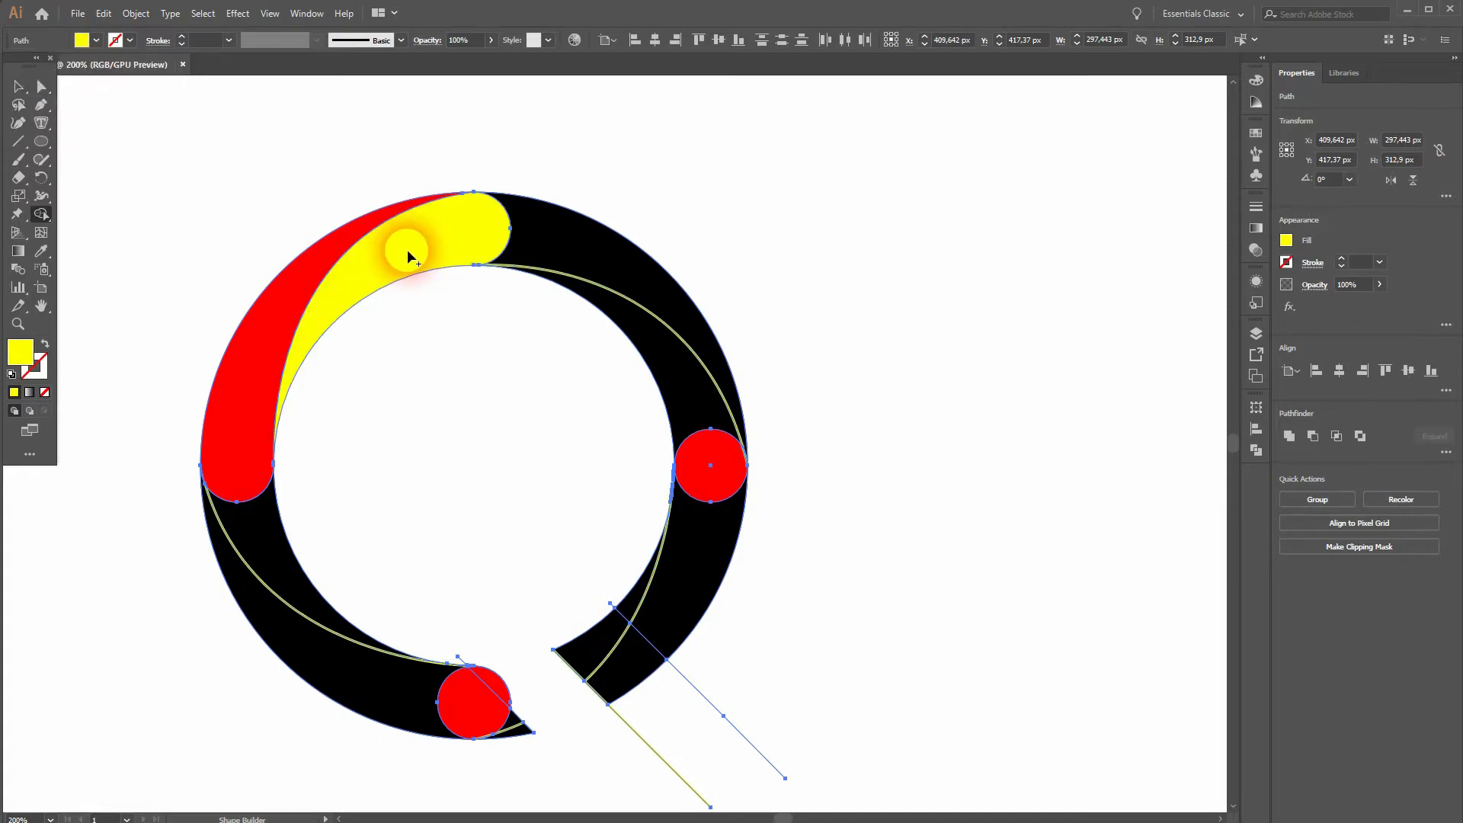
pyautogui.click(194, 103)
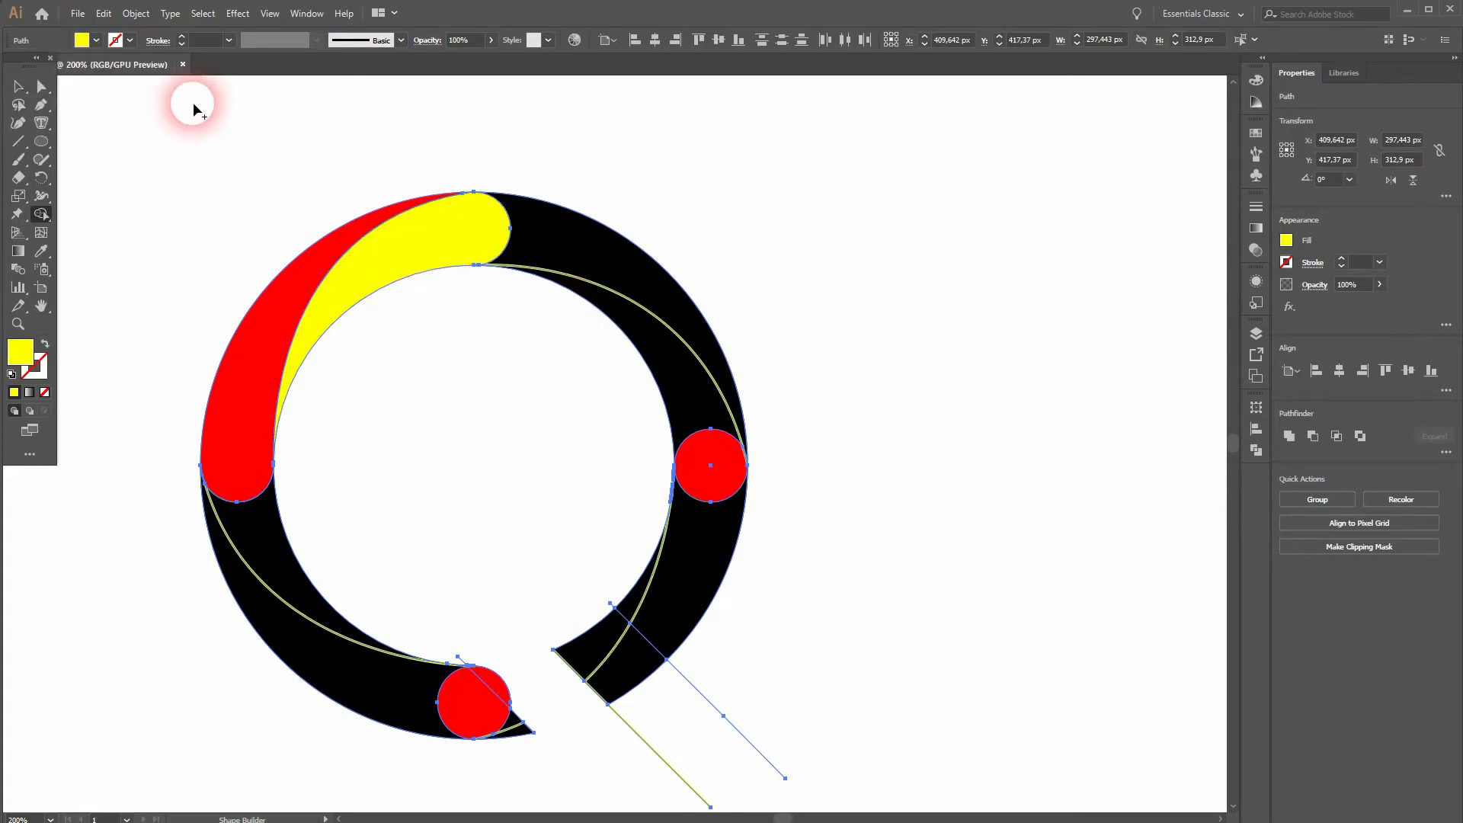
# - Fill the outer upper-right segment green and merge the right circle with the inner upper-right segment in cyan
pyautogui.click(97, 42)
pyautogui.click(105, 73)
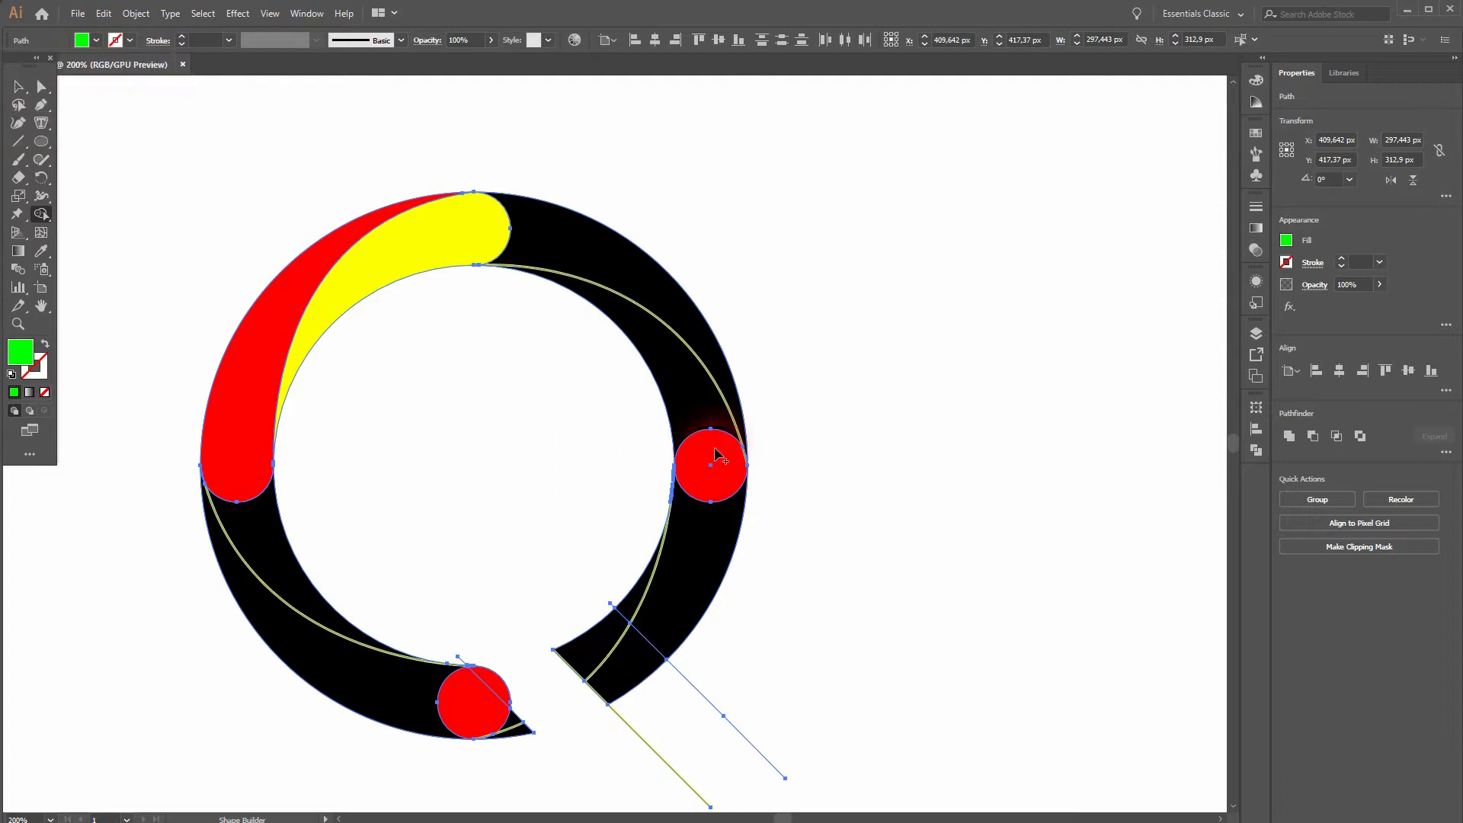
pyautogui.click(602, 245)
pyautogui.click(97, 42)
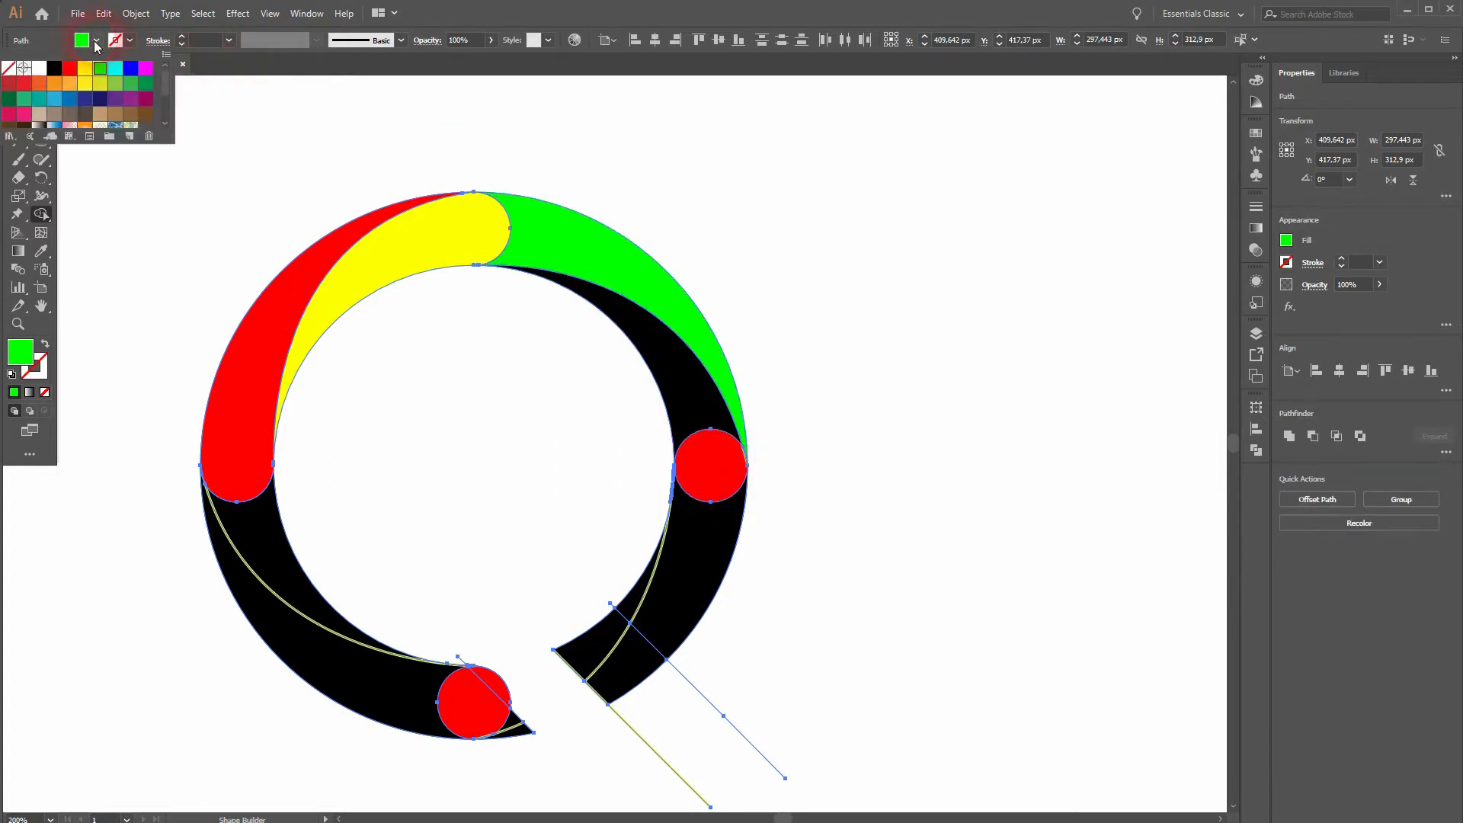
pyautogui.click(116, 70)
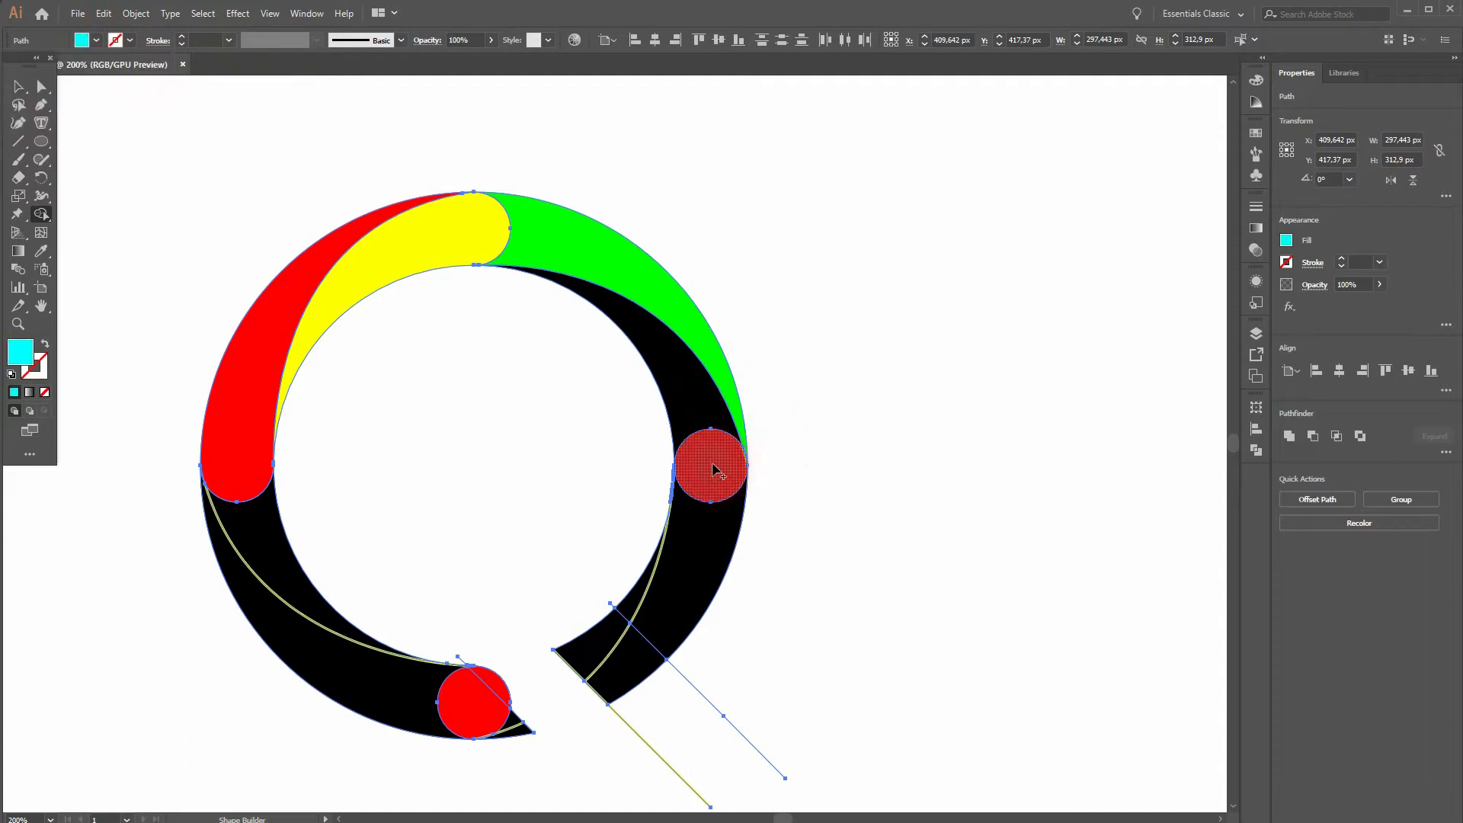
pyautogui.moveTo(707, 467); pyautogui.dragTo(686, 414)
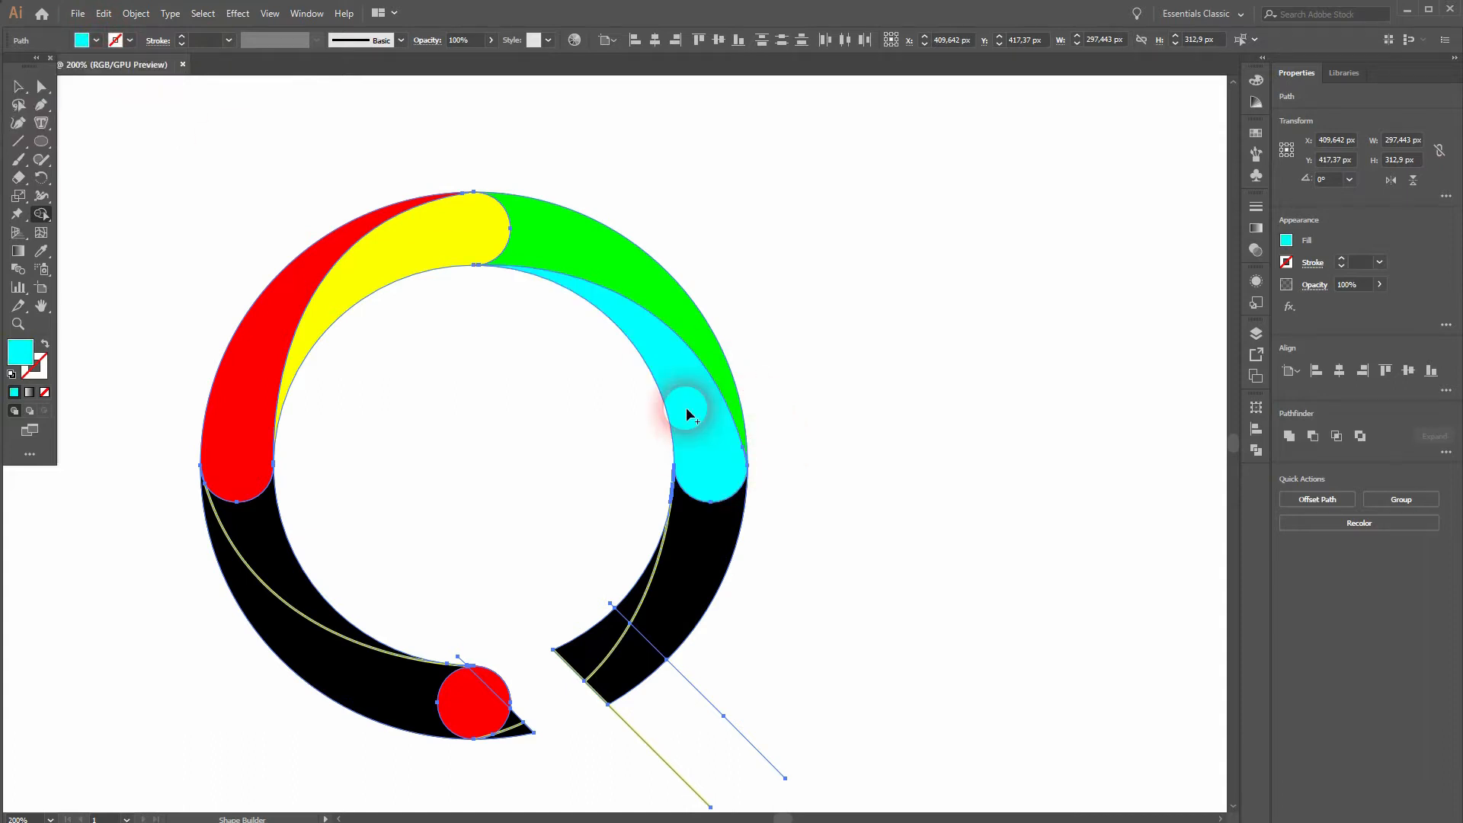
# - Merge the outer lower-right ring pieces, down to the yellow diagonal line, into one blue segment
pyautogui.click(95, 41)
pyautogui.click(141, 70)
pyautogui.click(484, 388)
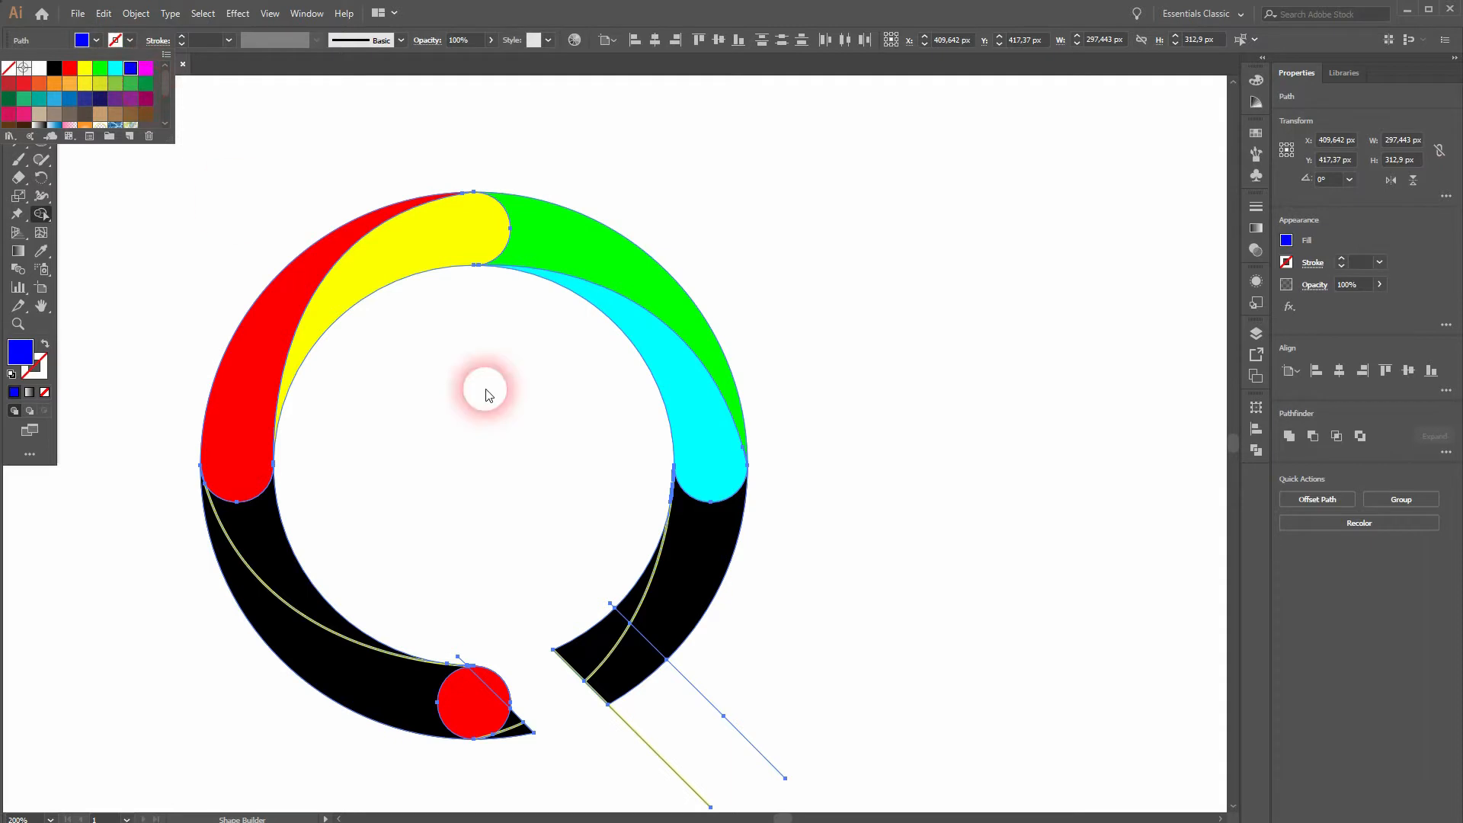
pyautogui.click(695, 560)
pyautogui.moveTo(695, 562)
pyautogui.mouseDown()
pyautogui.moveTo(619, 671)
pyautogui.moveTo(633, 682)
pyautogui.mouseUp()
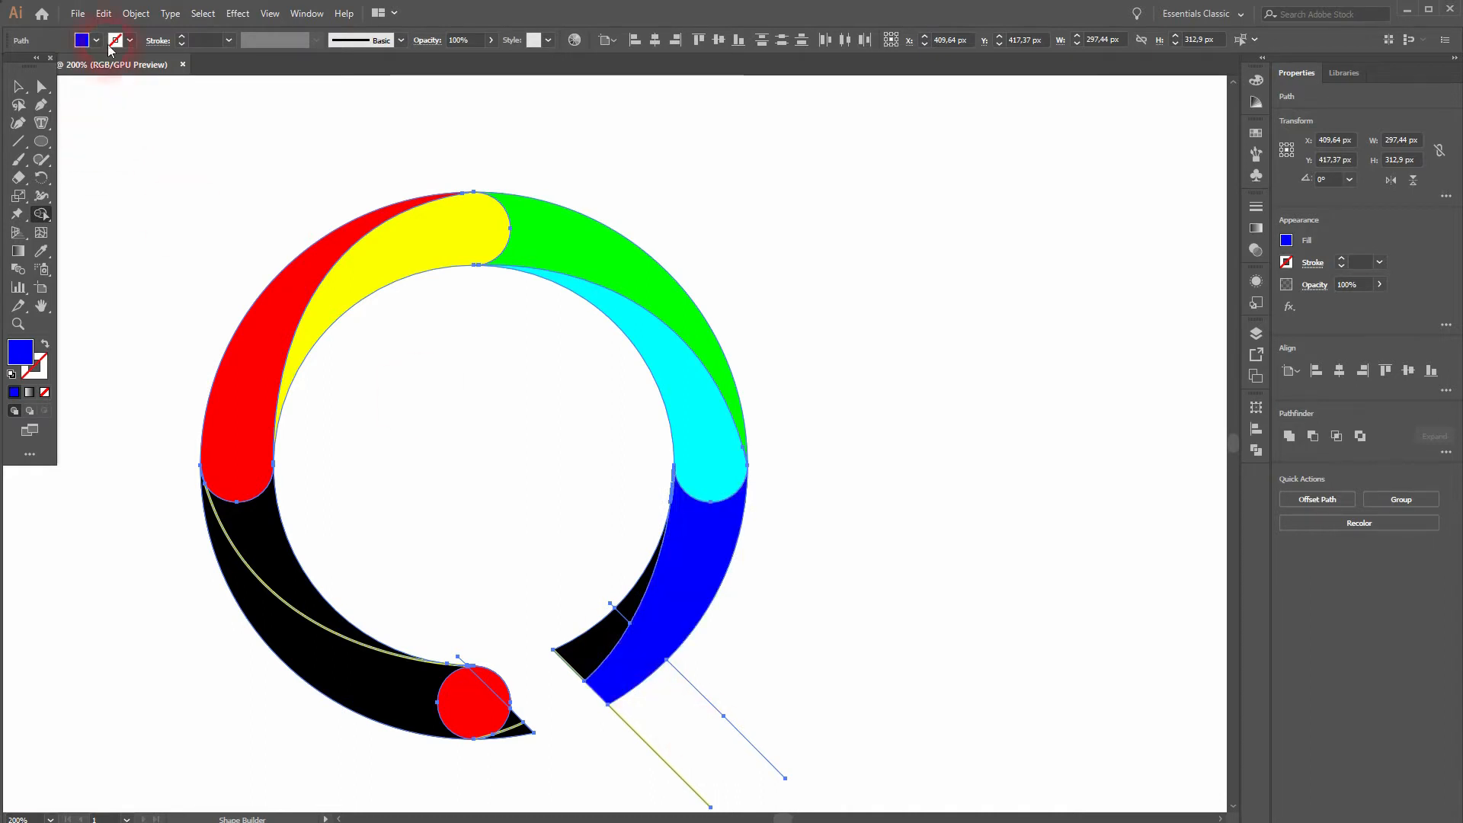
# - Merge the inner lower-right ring pieces beside the blue segment into one magenta segment
pyautogui.click(99, 40)
pyautogui.click(152, 71)
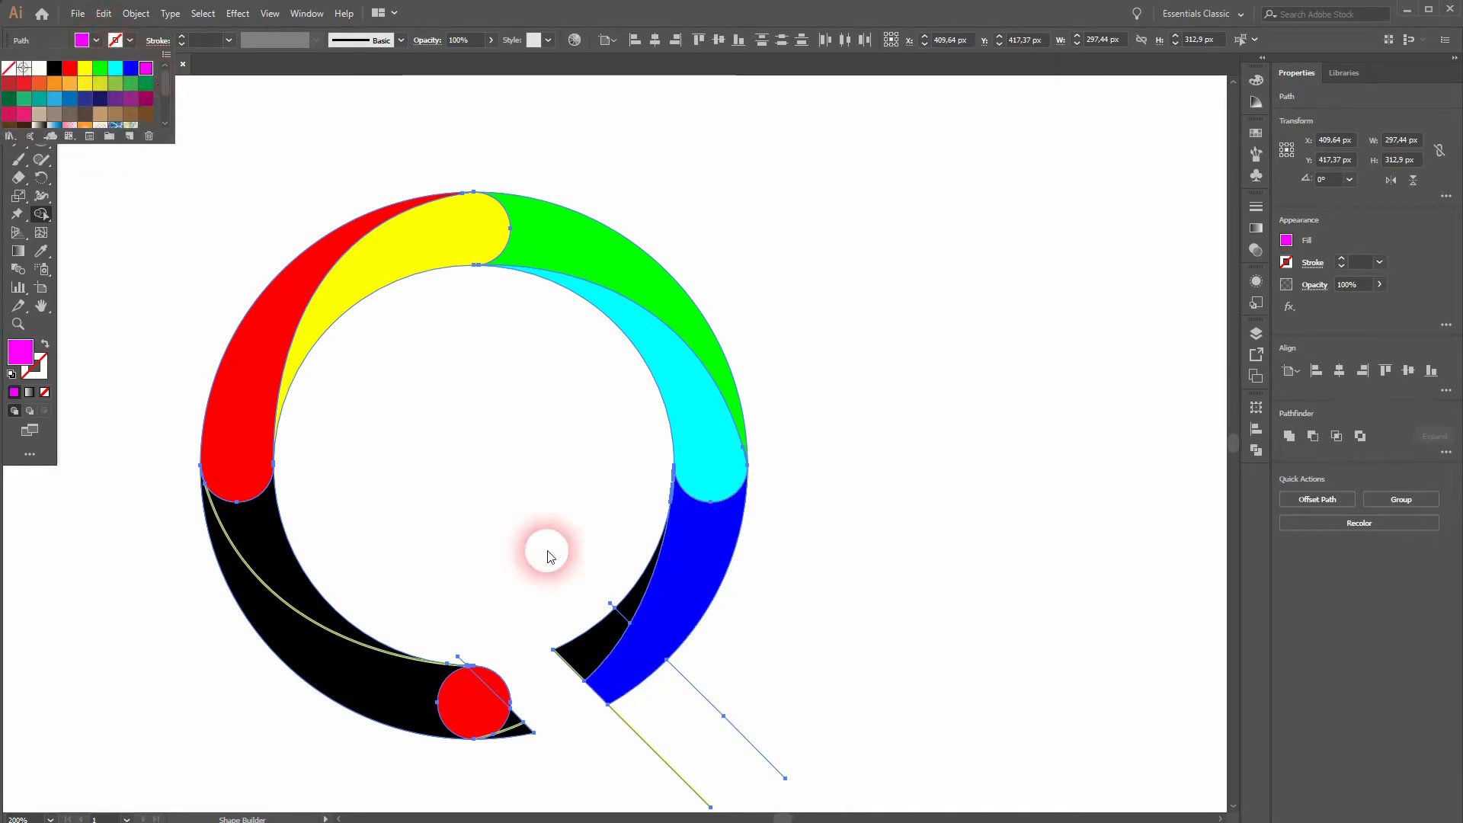
pyautogui.click(592, 652)
pyautogui.moveTo(593, 647); pyautogui.dragTo(632, 607)
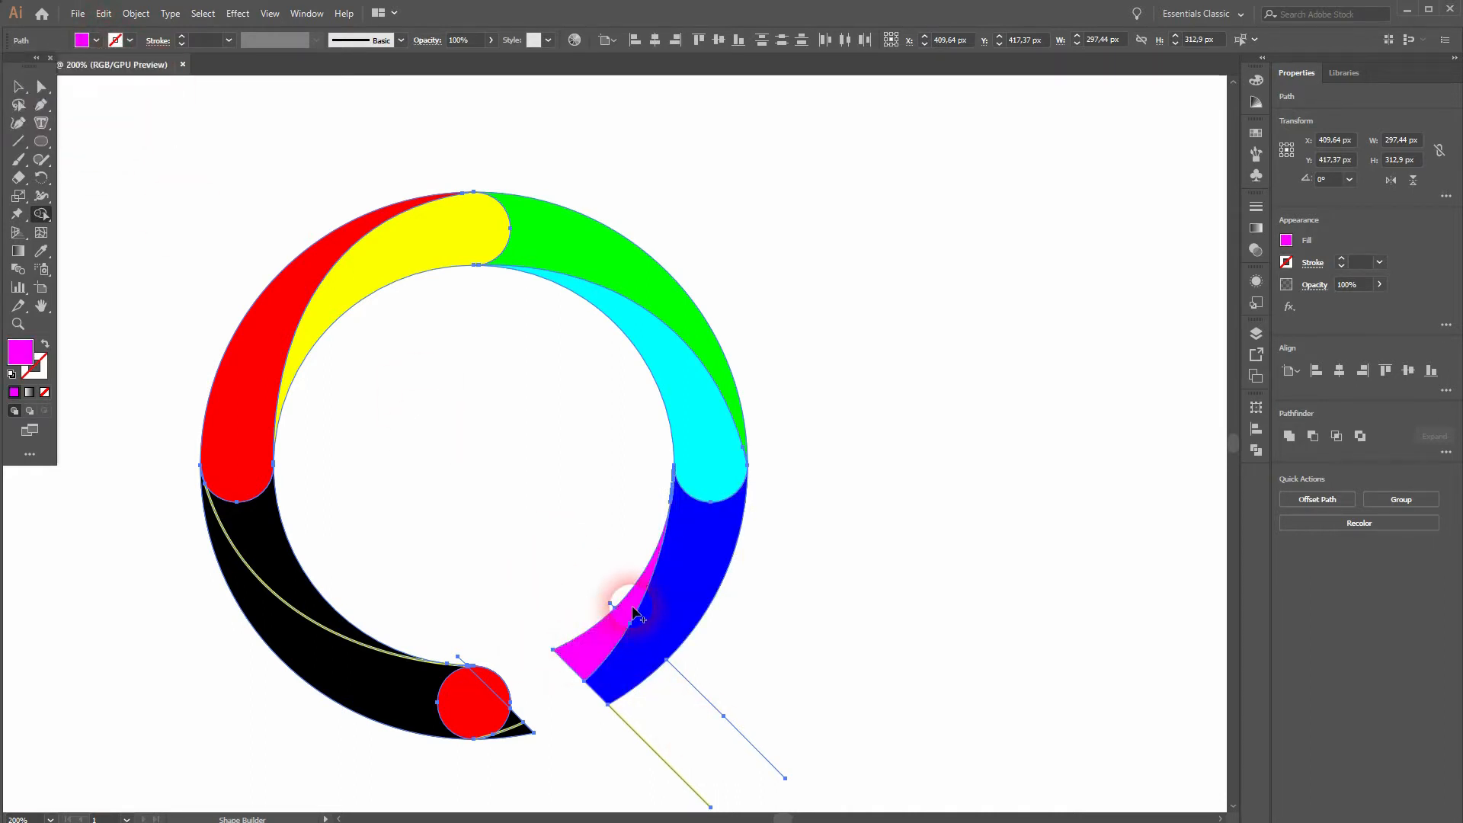
# - Fill the inner lower-left ring segment below the red shape with magenta
pyautogui.scroll(5, 600, 609)
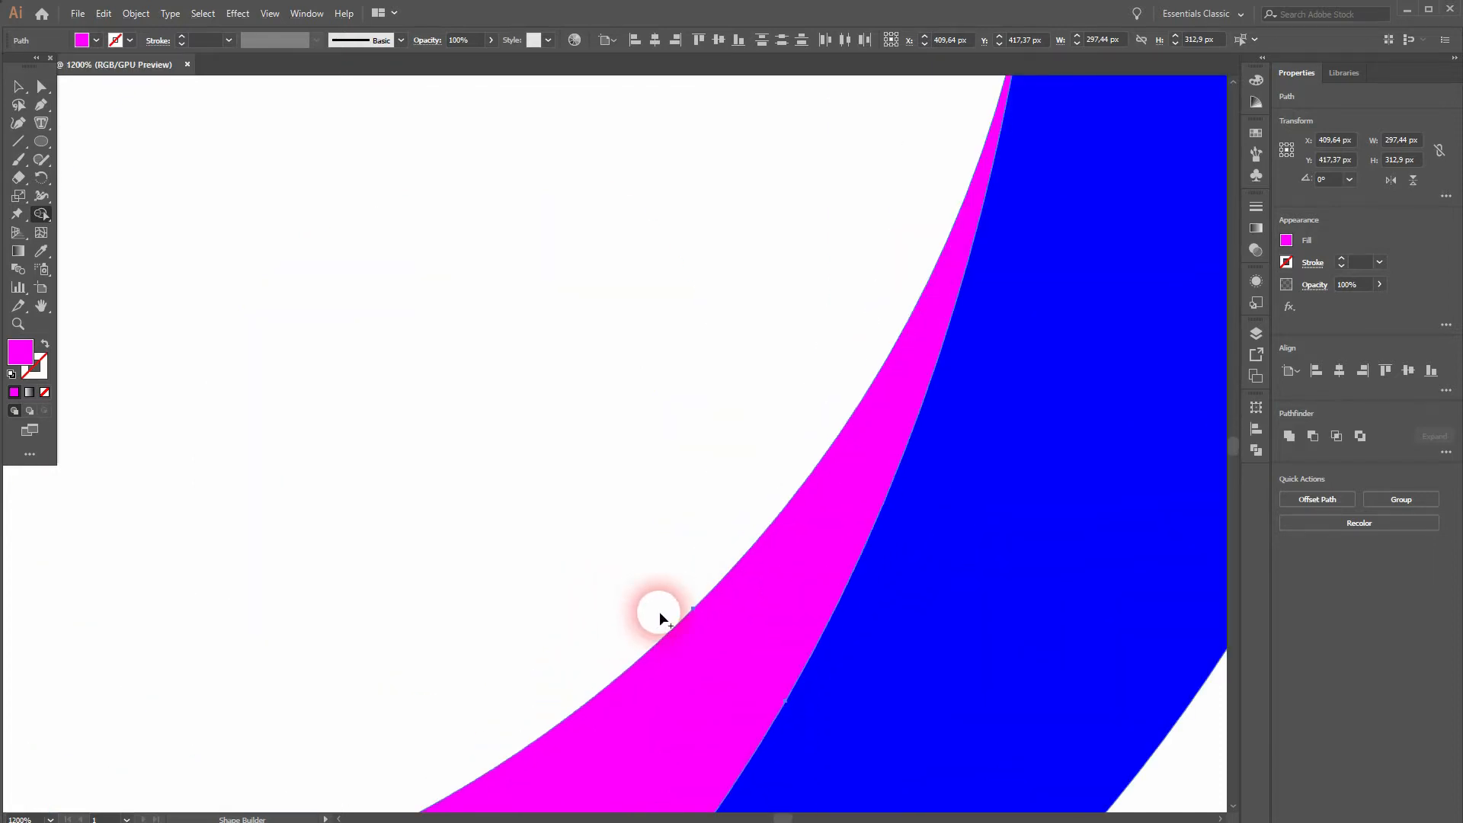
pyautogui.hotkey('ctrl', '0')
pyautogui.scroll(3, 658, 538)
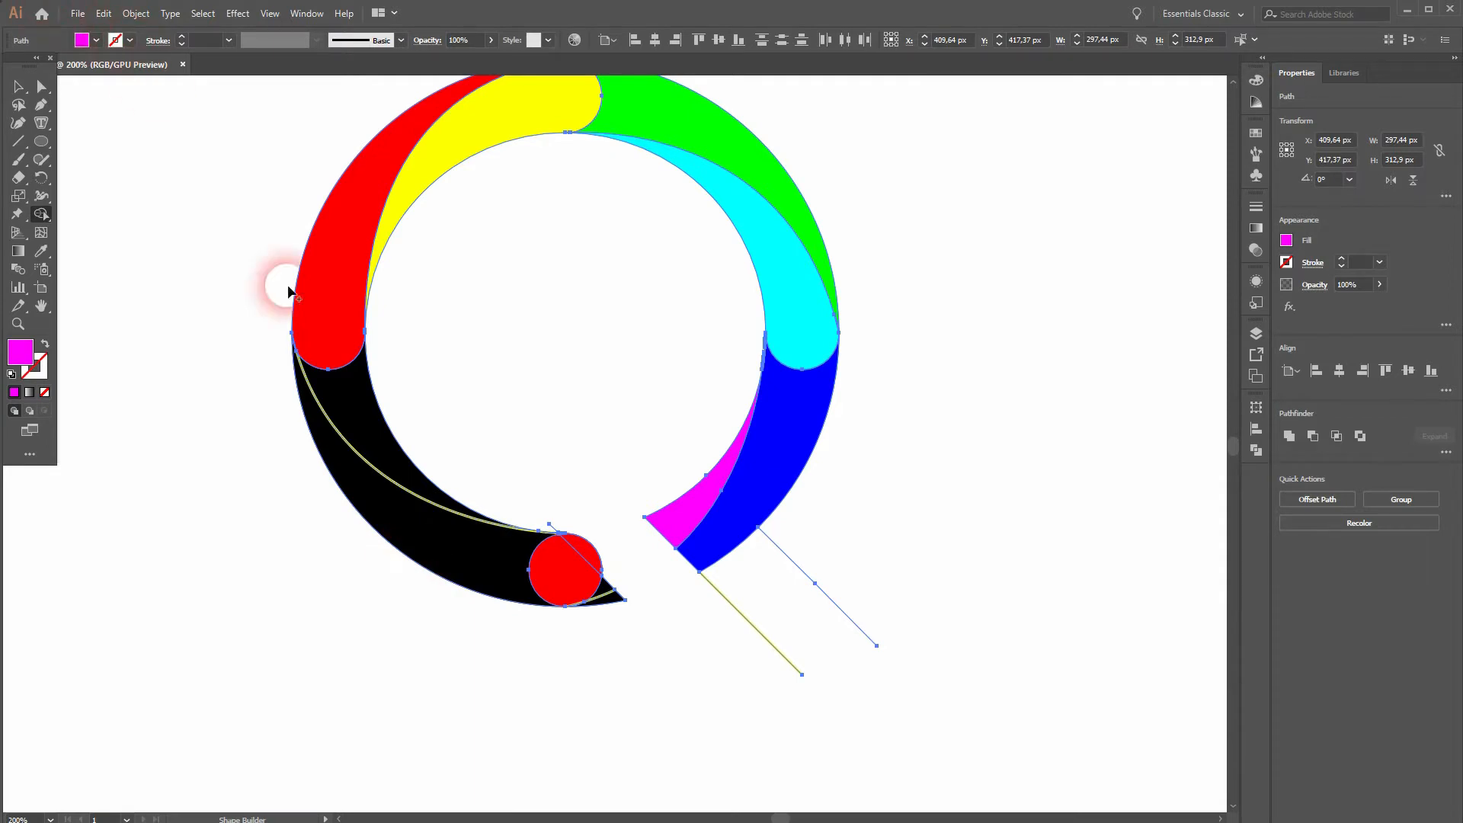
pyautogui.click(372, 433)
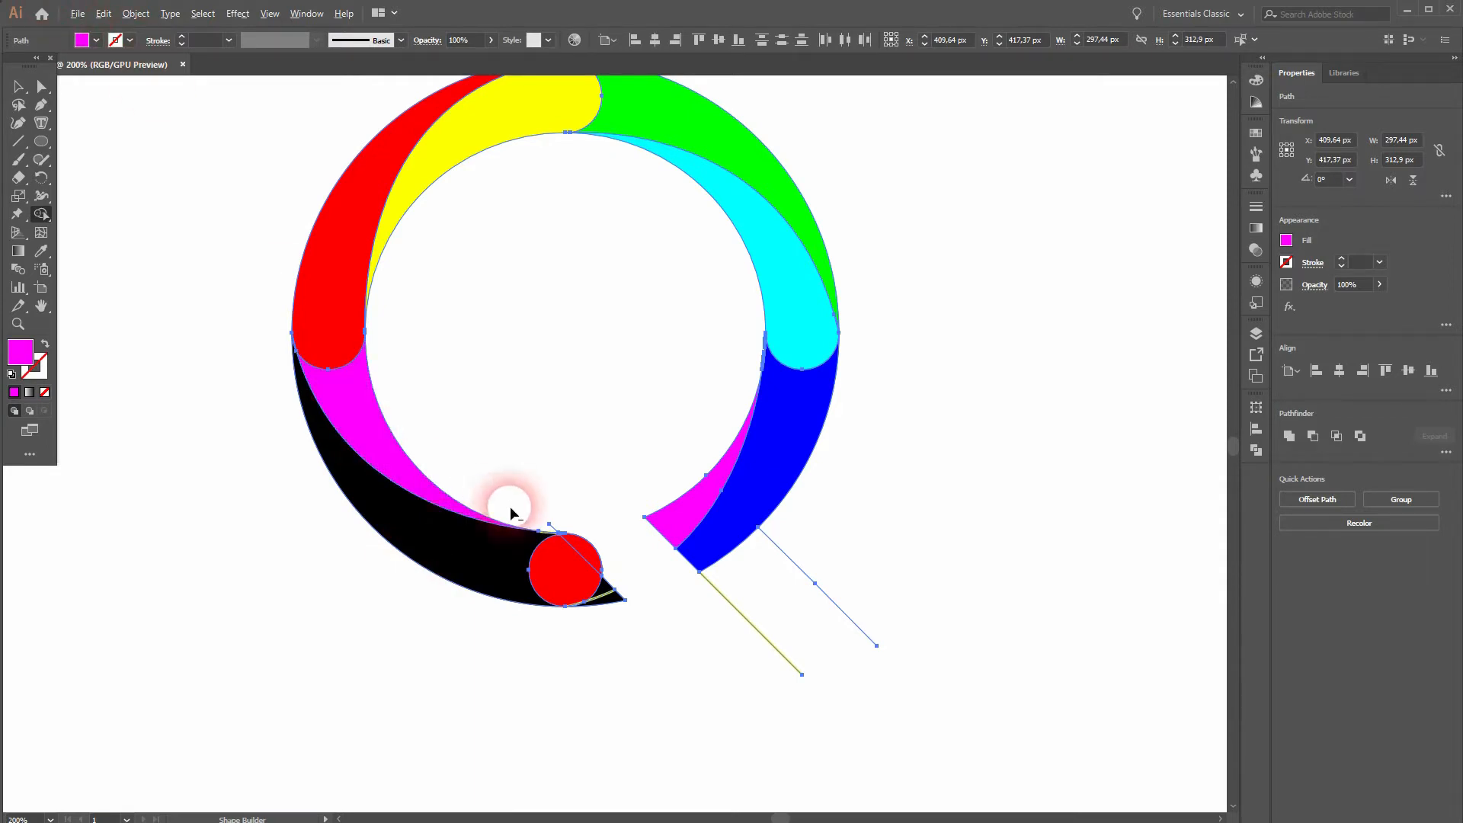
pyautogui.scroll(4, 550, 561)
pyautogui.scroll(-4, 514, 479)
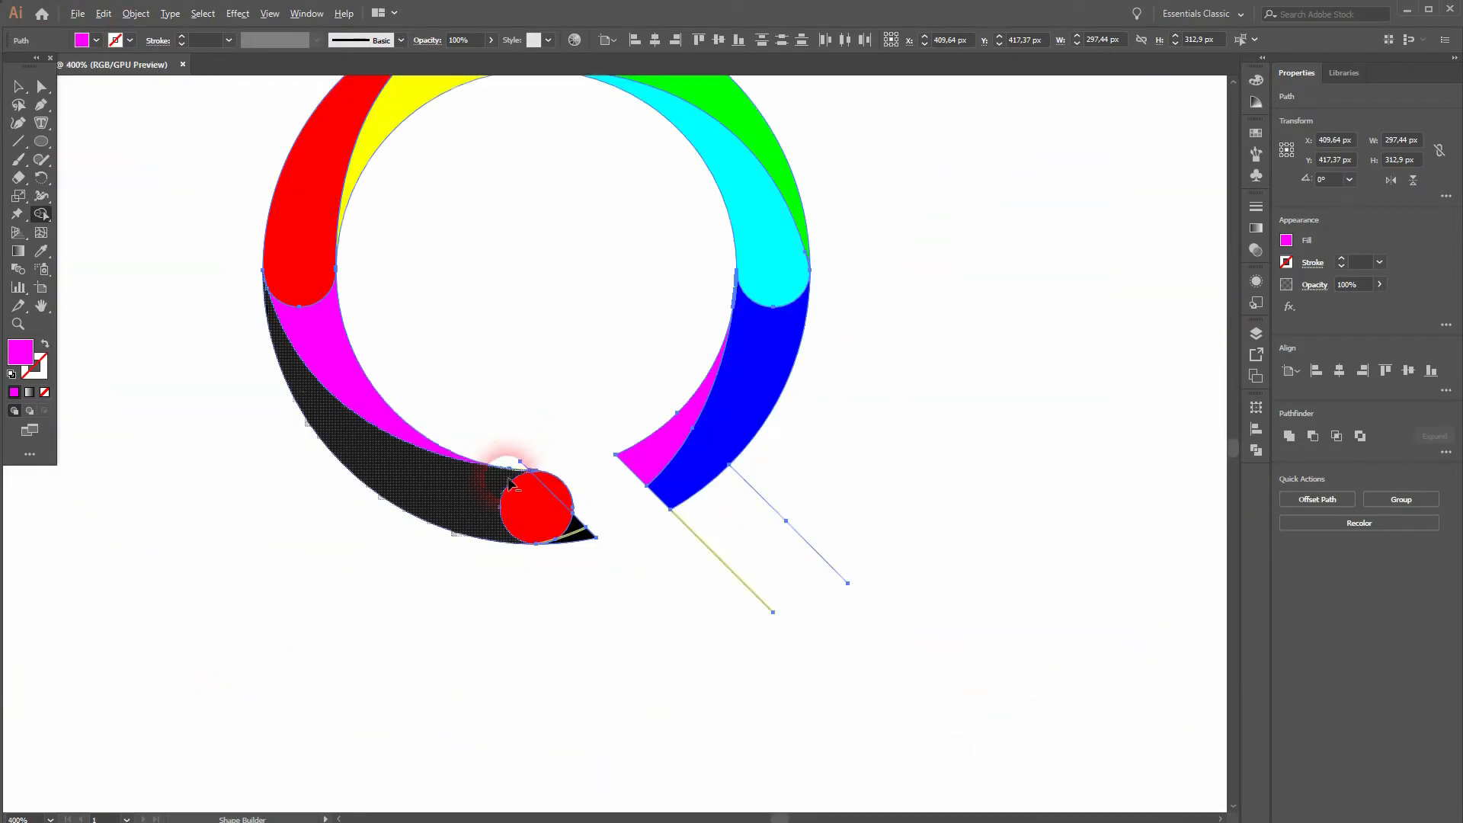
# - Merge the outer lower-left segment, the bottom circle and the remaining slivers up to the diagonal cut into one dark red shape
pyautogui.click(100, 41)
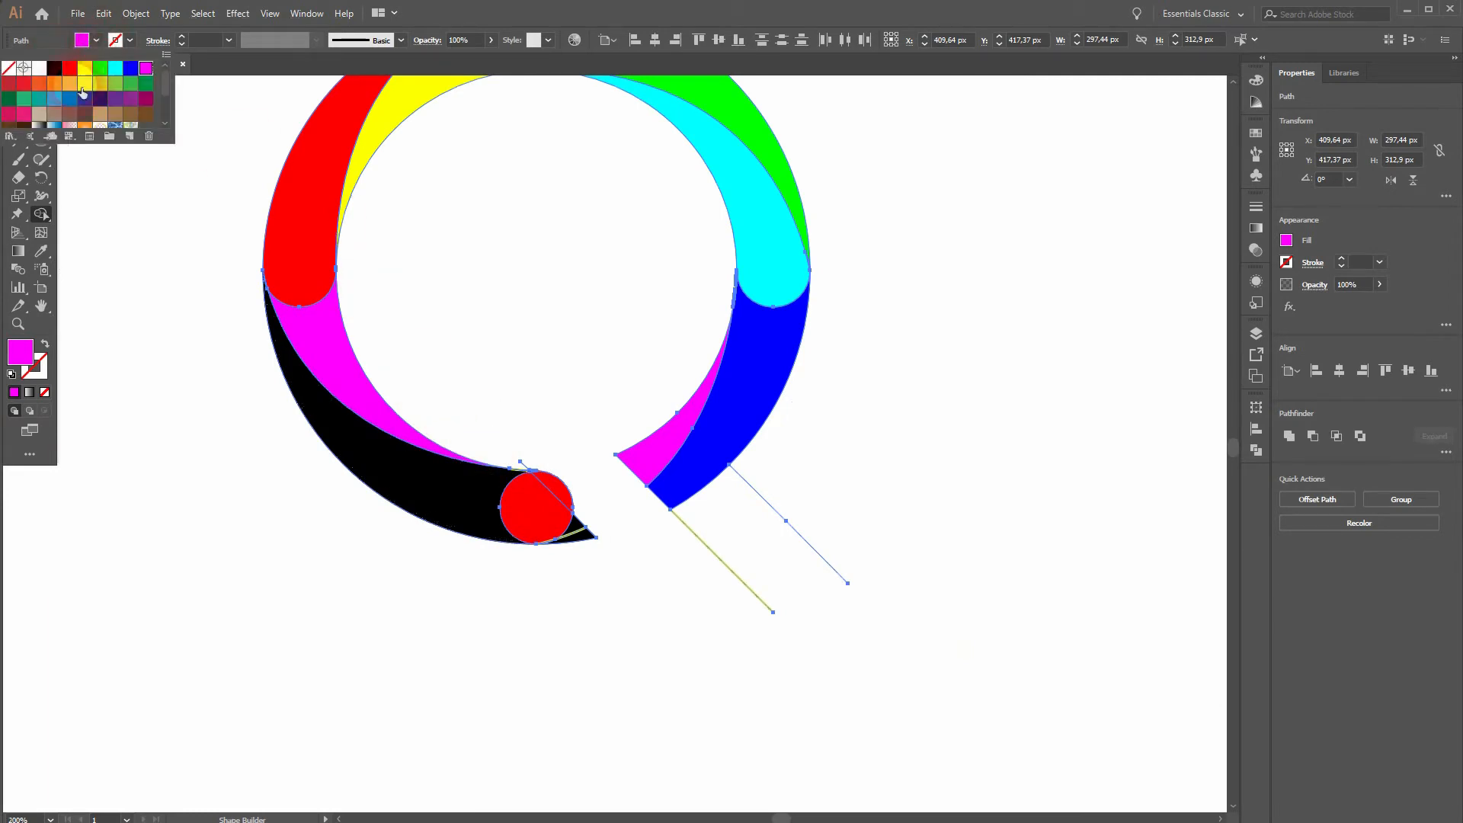
pyautogui.moveTo(515, 473)
pyautogui.mouseDown()
pyautogui.moveTo(543, 494)
pyautogui.moveTo(530, 517)
pyautogui.moveTo(387, 473)
pyautogui.moveTo(584, 529)
pyautogui.mouseUp()
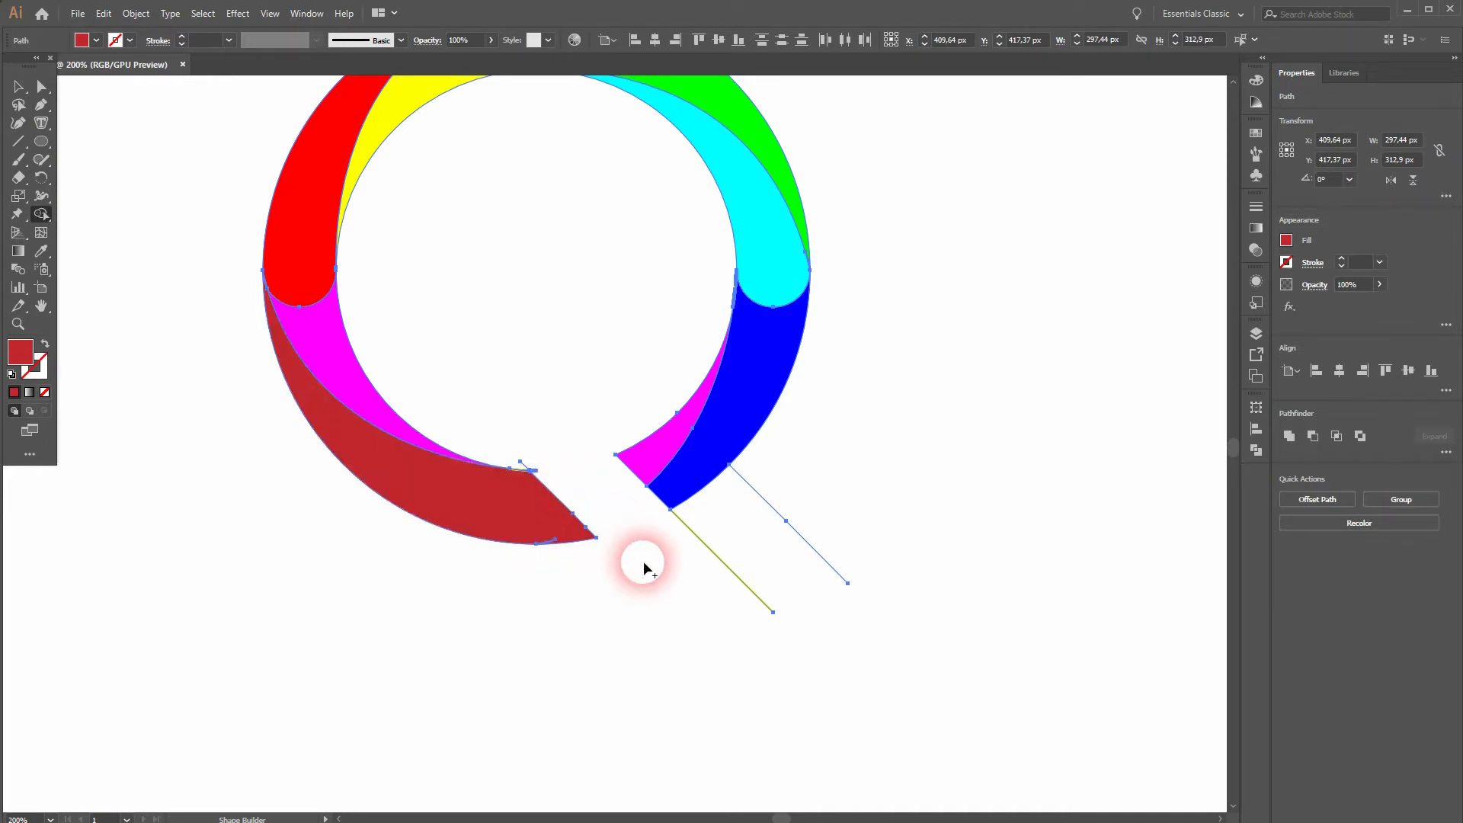
pyautogui.scroll(4, 546, 506)
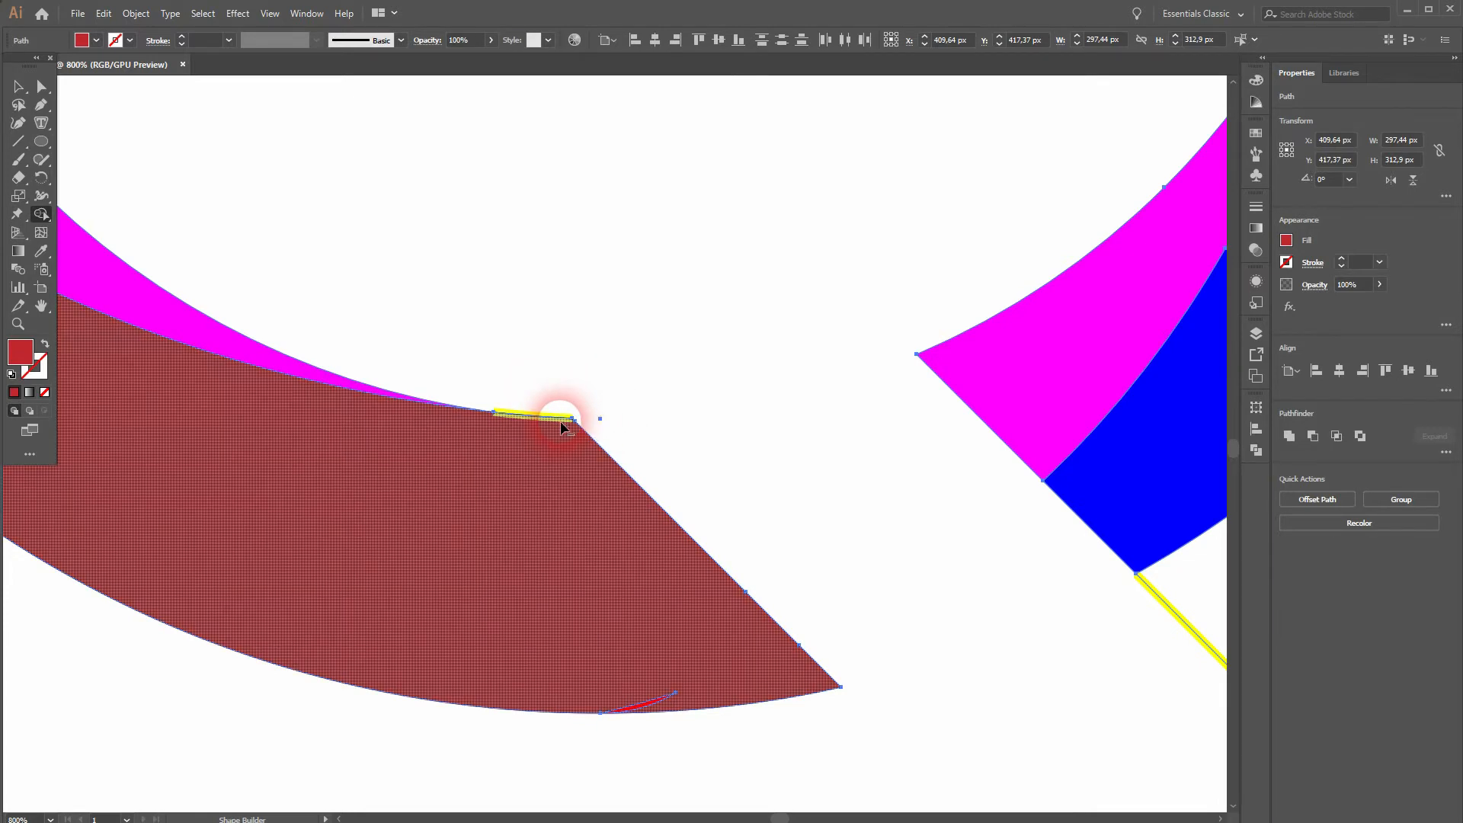
pyautogui.moveTo(712, 689); pyautogui.dragTo(649, 705)
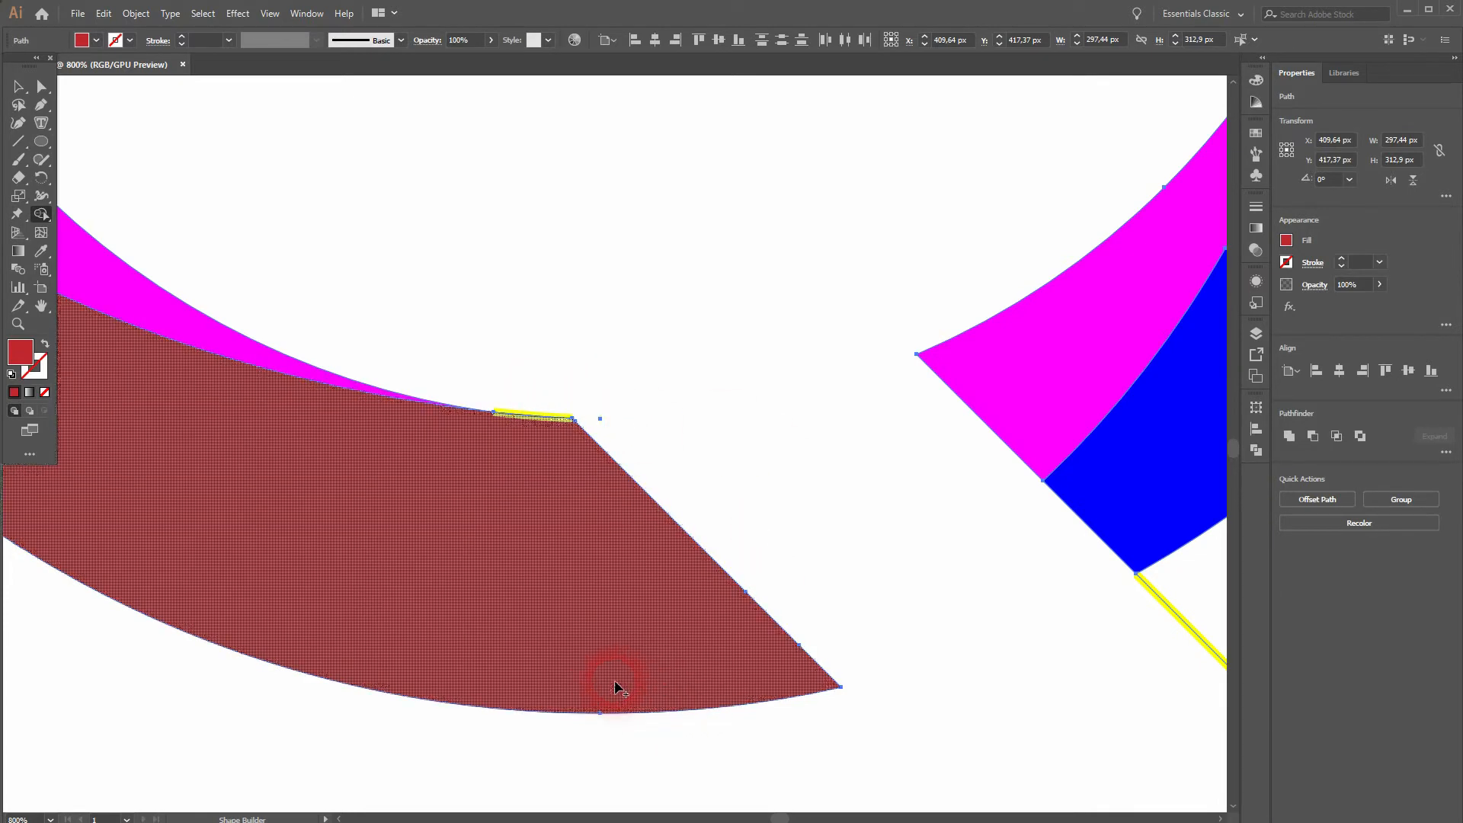
pyautogui.scroll(-4, 616, 685)
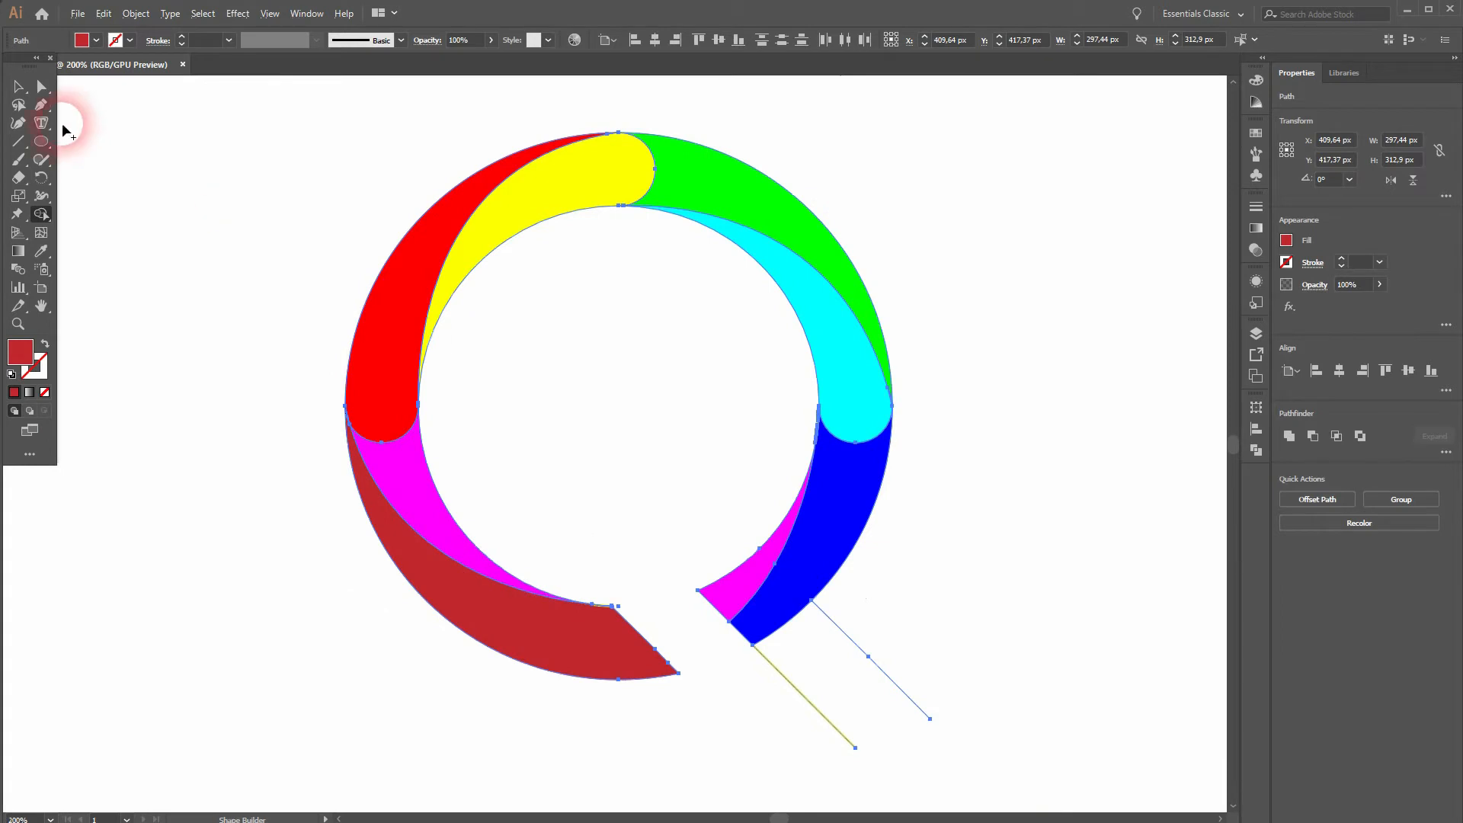
# - Draw a horizontal line with the Pen tool connecting the two diagonal lines below the ring's lower-right end
pyautogui.click(19, 86)
pyautogui.click(75, 172)
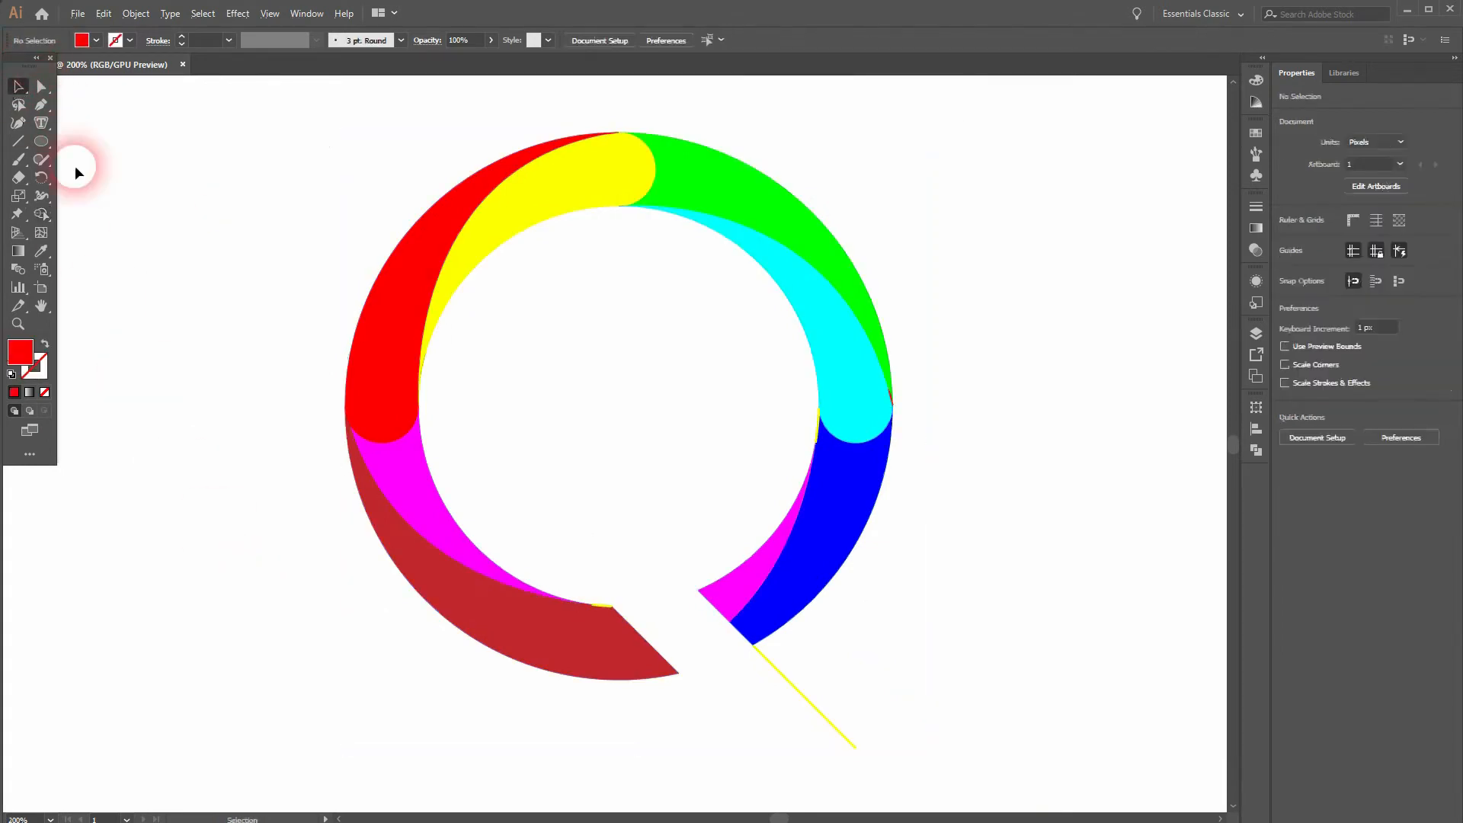
pyautogui.click(43, 109)
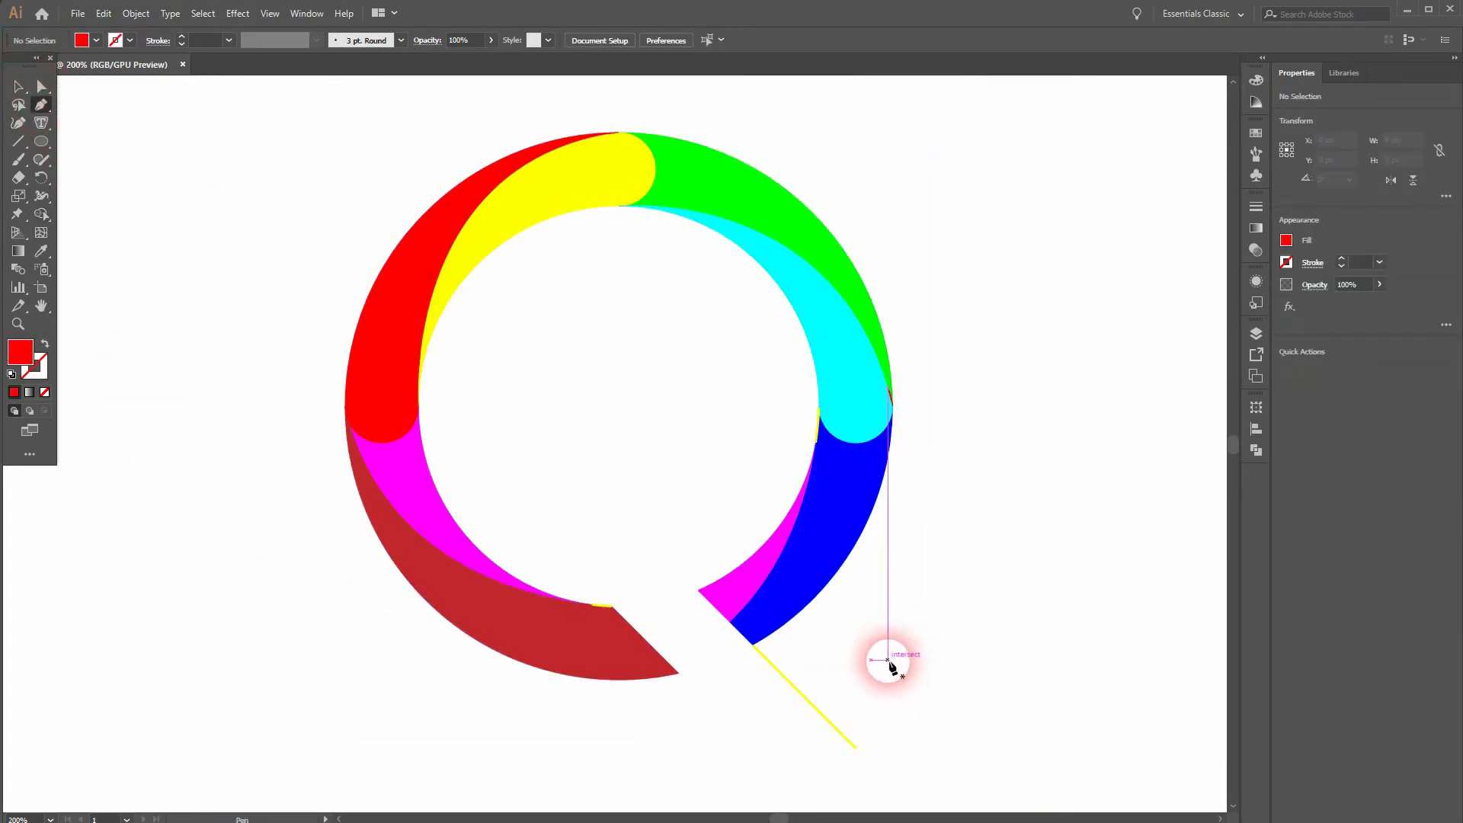
pyautogui.click(869, 657)
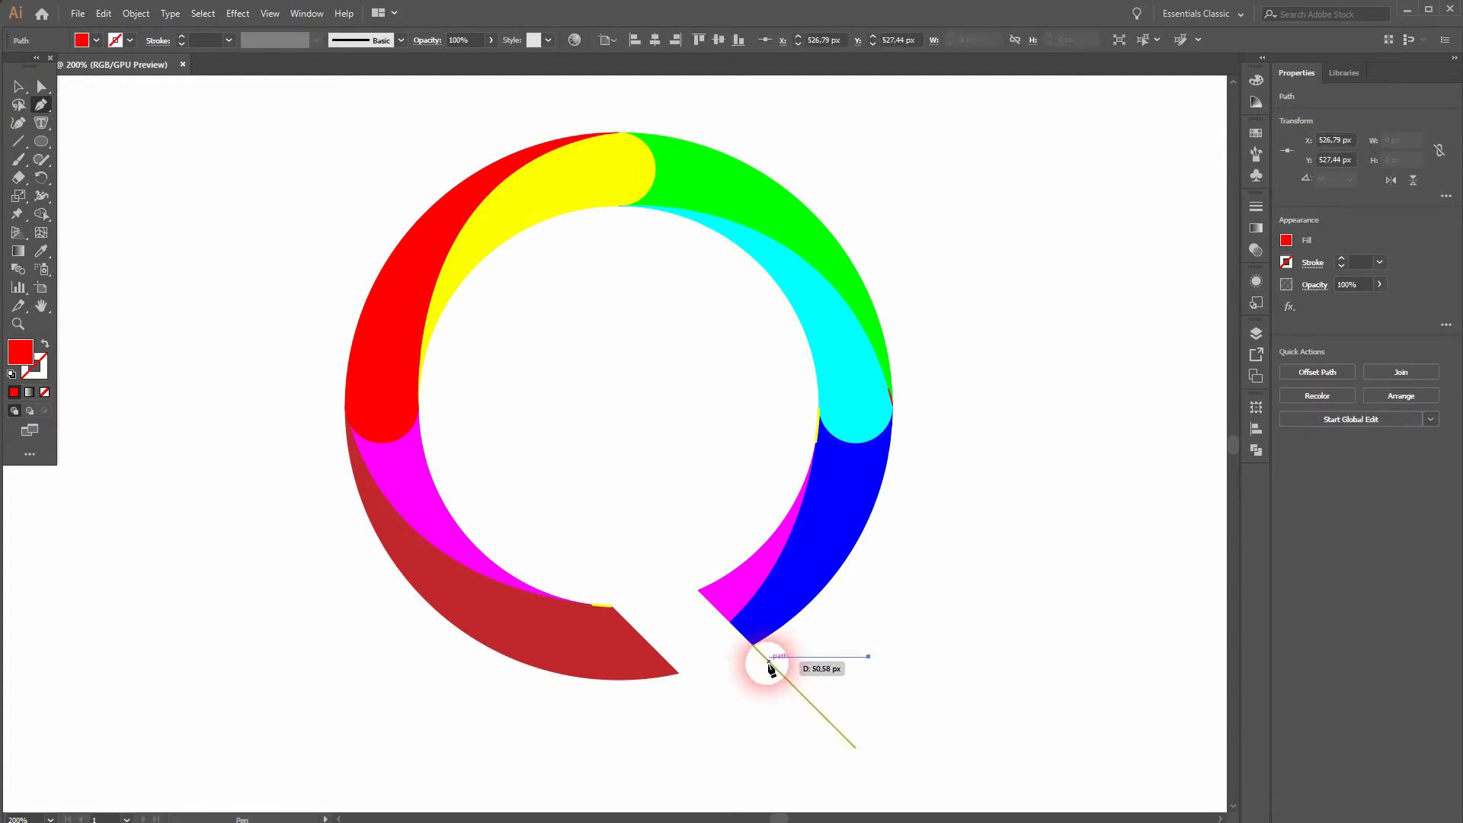
pyautogui.keyDown('ctrl'); pyautogui.click(911, 680); pyautogui.keyUp('ctrl')
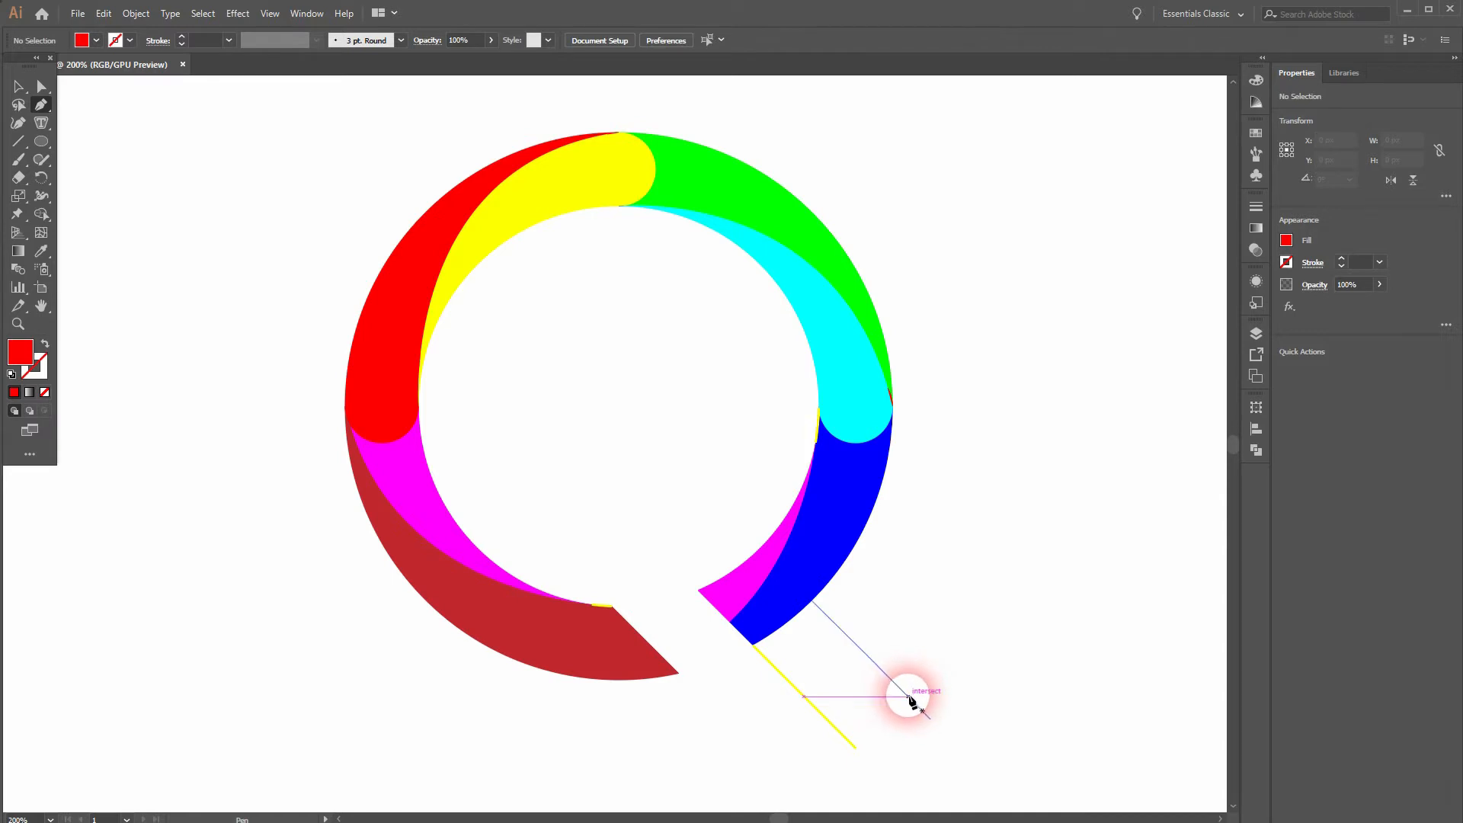
pyautogui.click(908, 696)
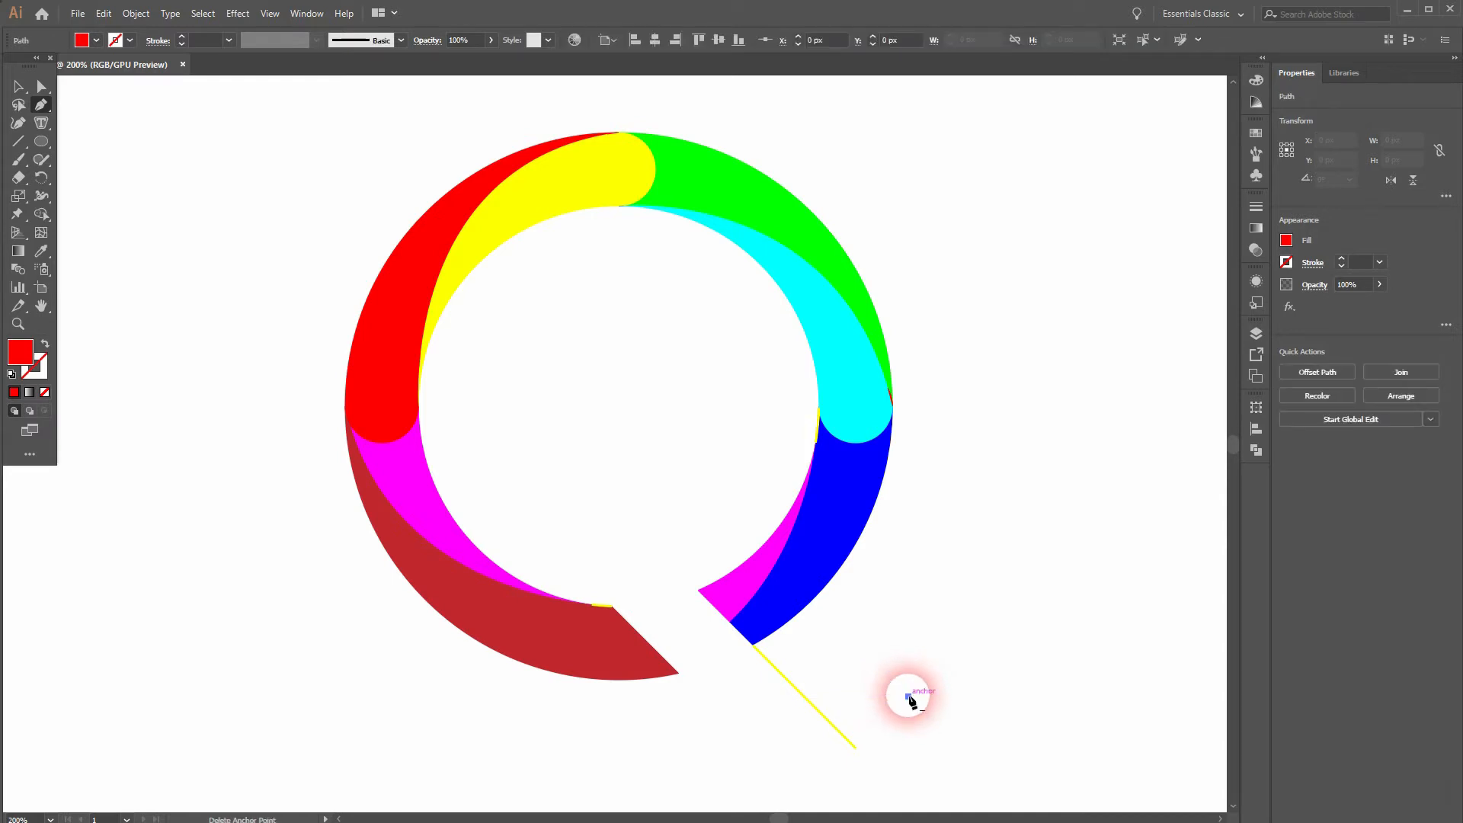
pyautogui.click(805, 696)
pyautogui.keyDown('ctrl'); pyautogui.click(712, 739); pyautogui.keyUp('ctrl')
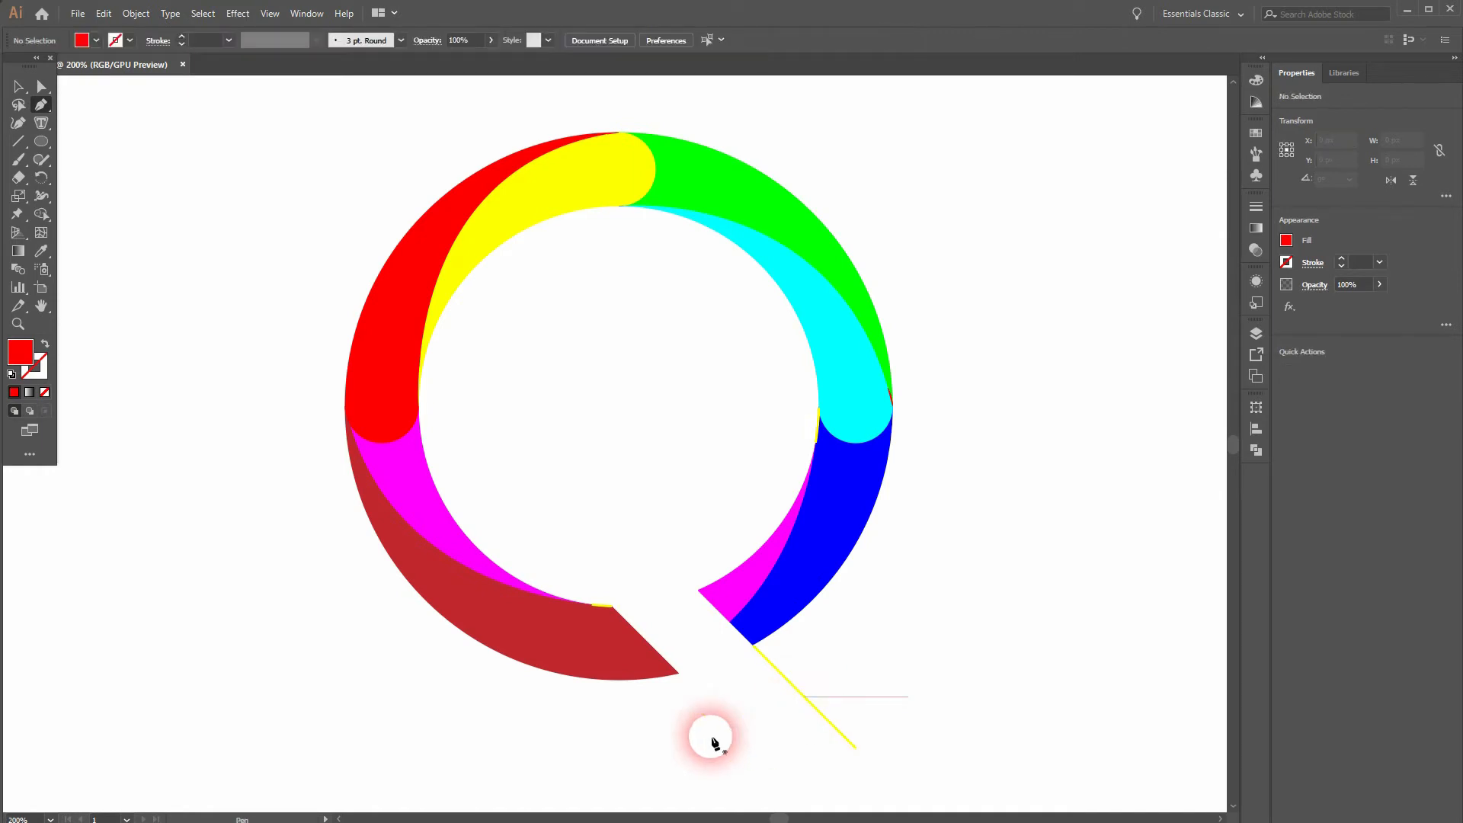
# - Merge the blue segment with the area enclosed by the diagonals into a red tail, and remove the line ends below it
pyautogui.moveTo(565, 745); pyautogui.dragTo(1029, 436)
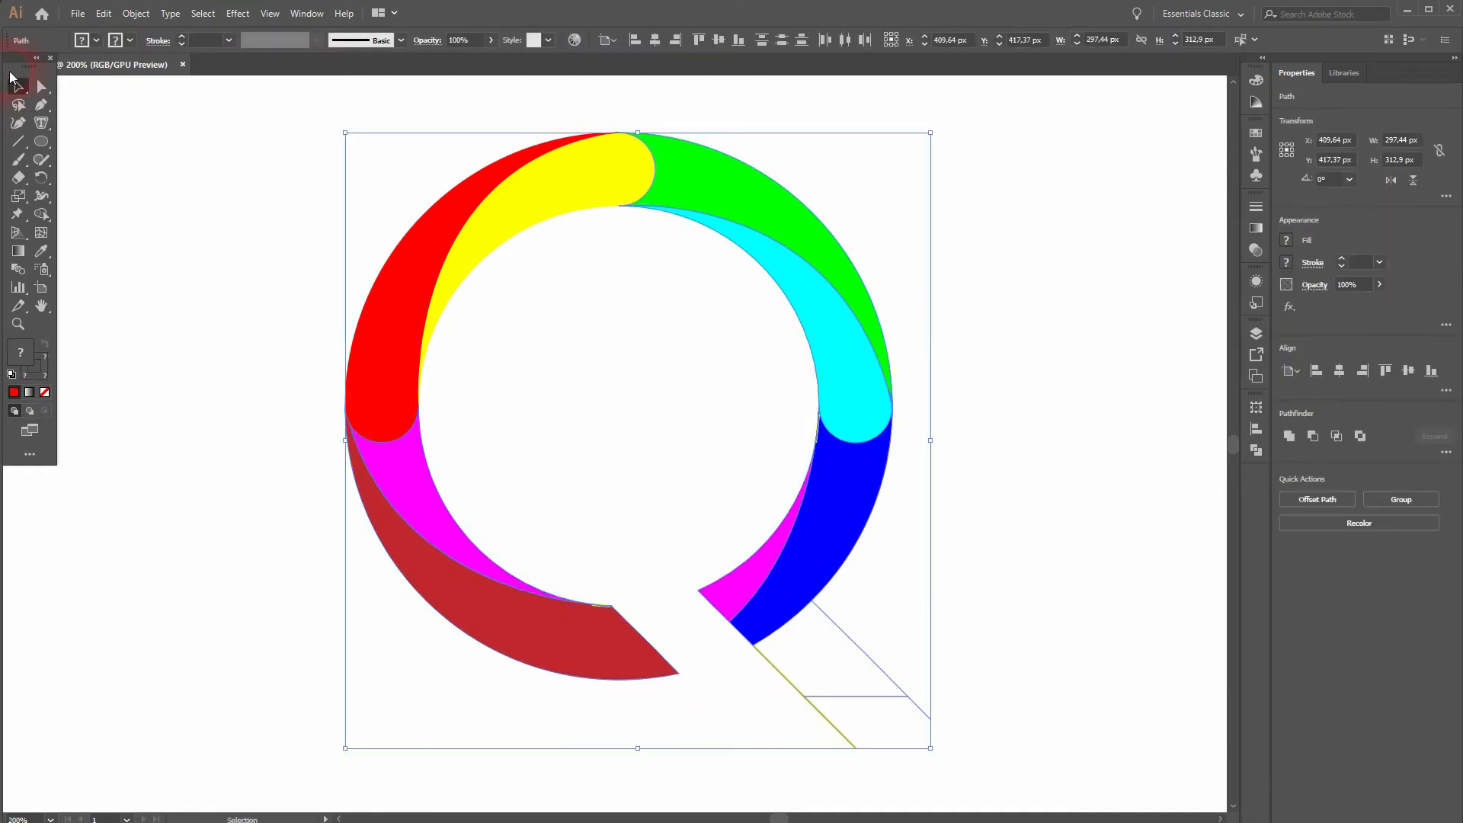
pyautogui.click(41, 214)
pyautogui.moveTo(817, 578)
pyautogui.mouseDown()
pyautogui.moveTo(789, 605)
pyautogui.moveTo(823, 670)
pyautogui.mouseUp()
pyautogui.moveTo(810, 722)
pyautogui.mouseDown()
pyautogui.moveTo(965, 696)
pyautogui.moveTo(920, 717)
pyautogui.mouseUp()
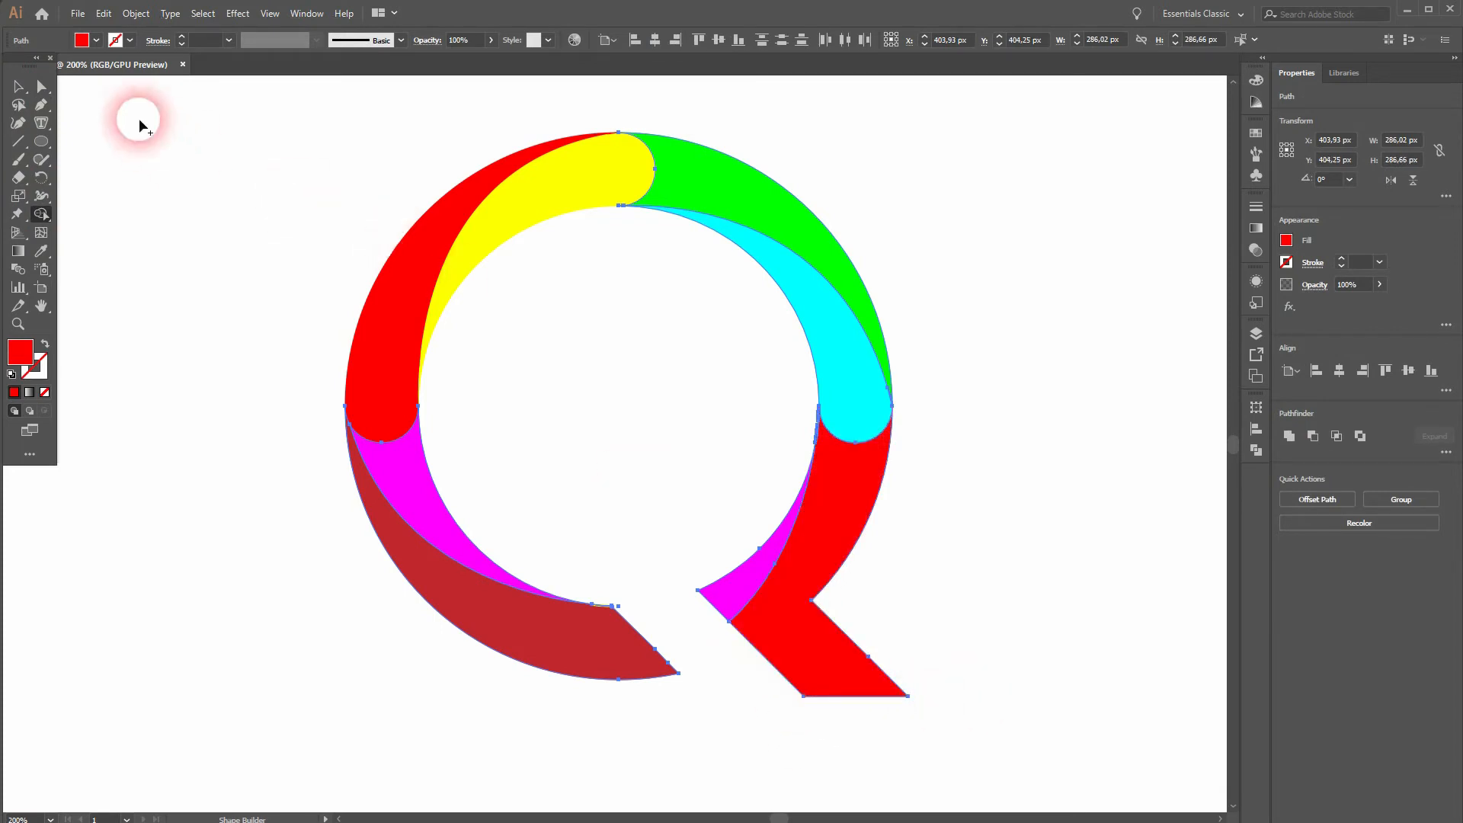
# - Select the whole letter shape and set its stroke to none
pyautogui.click(19, 87)
pyautogui.click(245, 680)
pyautogui.moveTo(251, 718); pyautogui.dragTo(1055, 132)
pyautogui.click(129, 42)
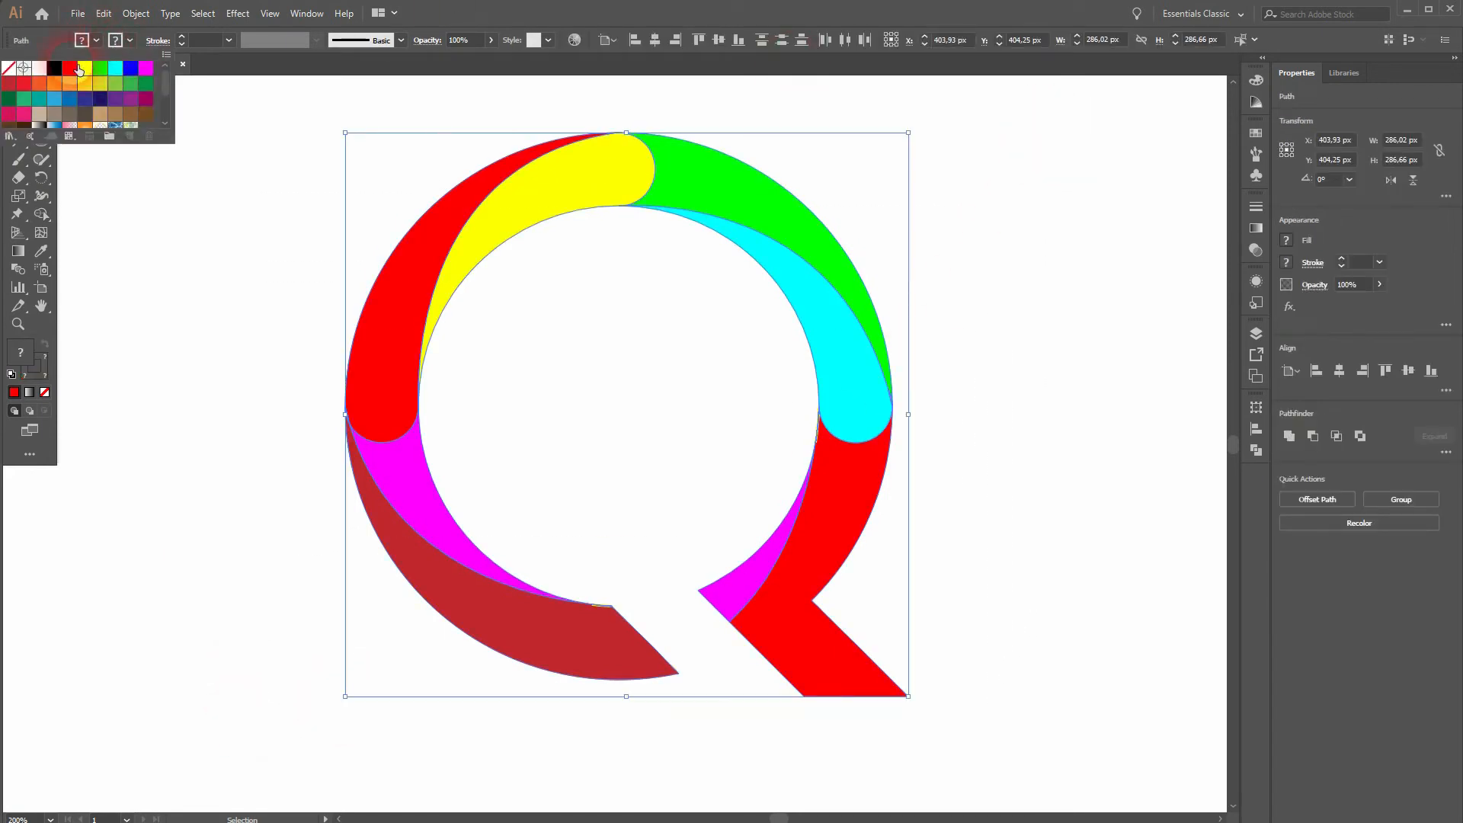
pyautogui.click(222, 483)
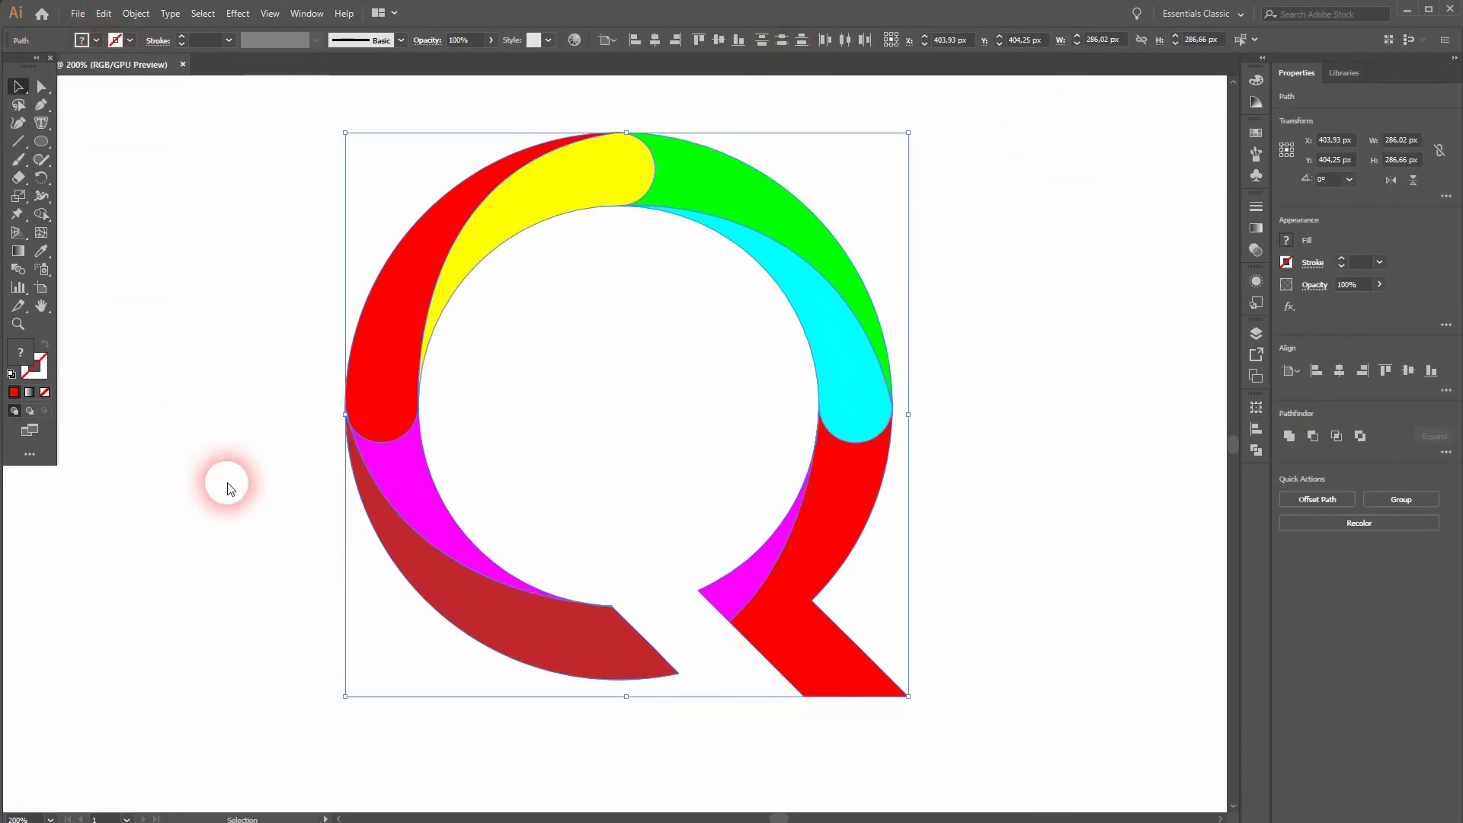
pyautogui.click(227, 482)
pyautogui.scroll(2, 592, 619)
pyautogui.scroll(2, 588, 616)
pyautogui.scroll(-4, 662, 516)
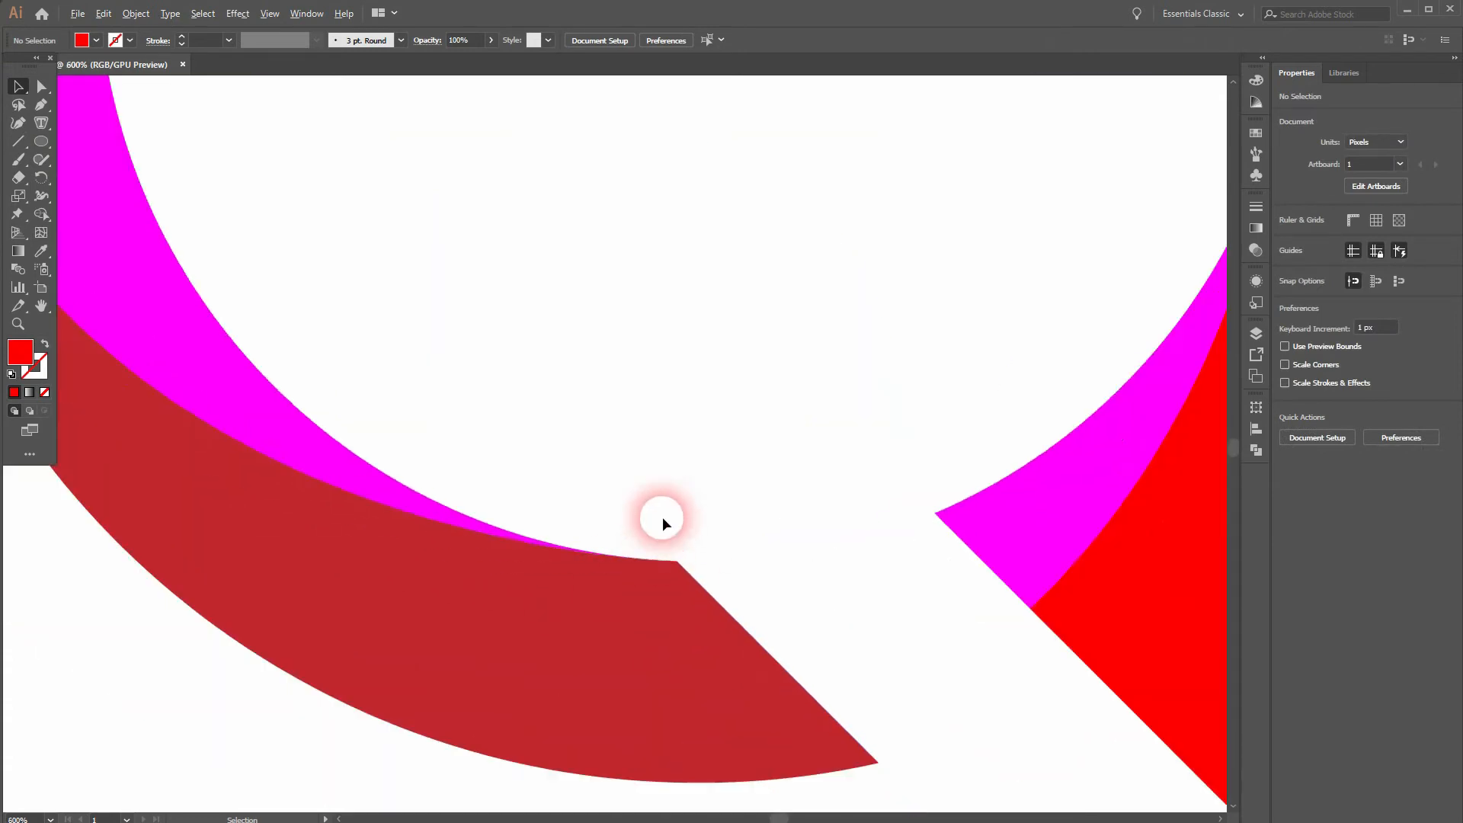
# - Merge the red sliver at the ring's right edge with the green upper-right segment into one red shape using the Shape Builder
pyautogui.moveTo(659, 332); pyautogui.dragTo(522, 463)
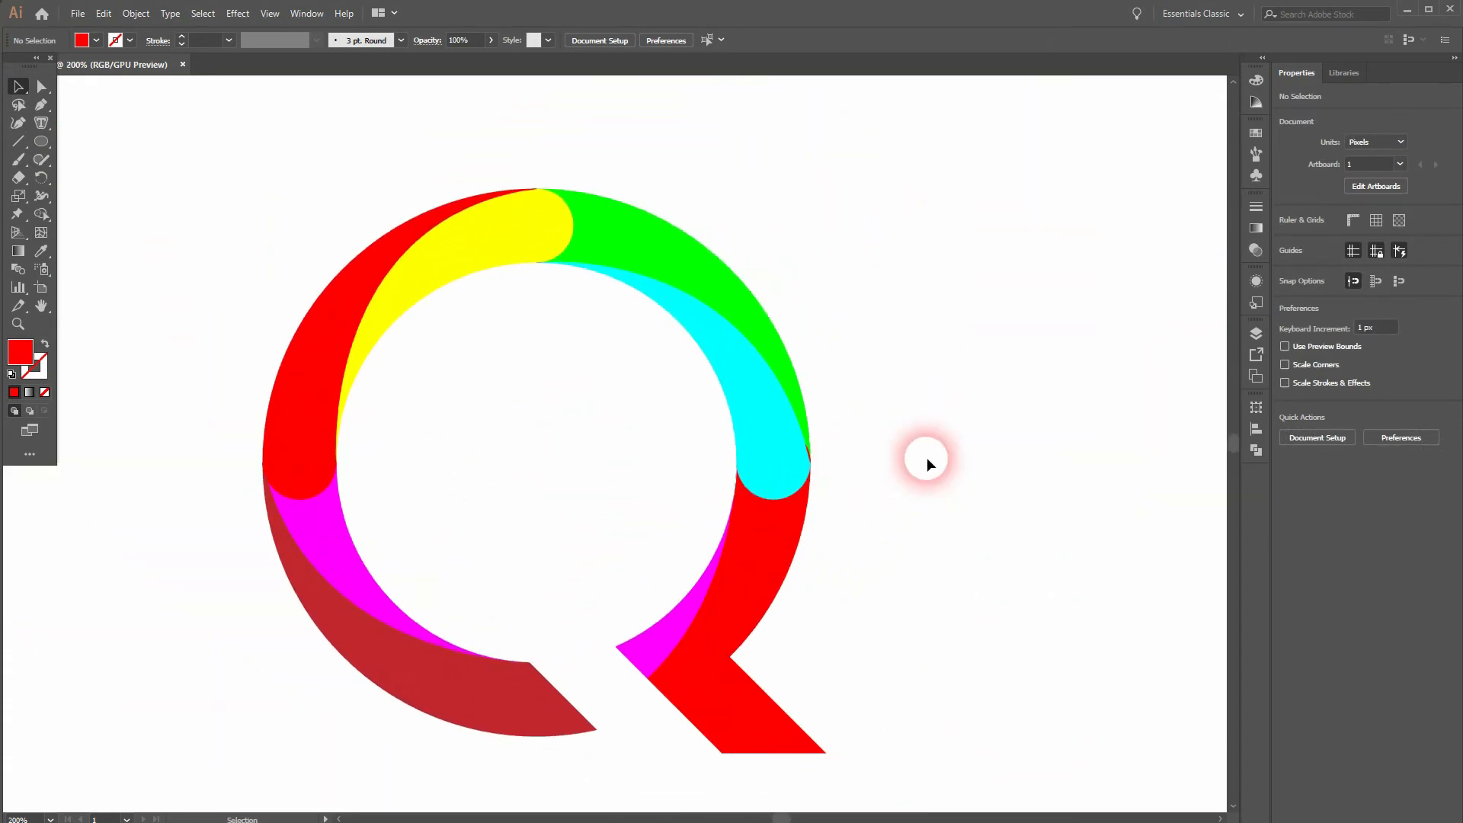
pyautogui.scroll(5, 827, 460)
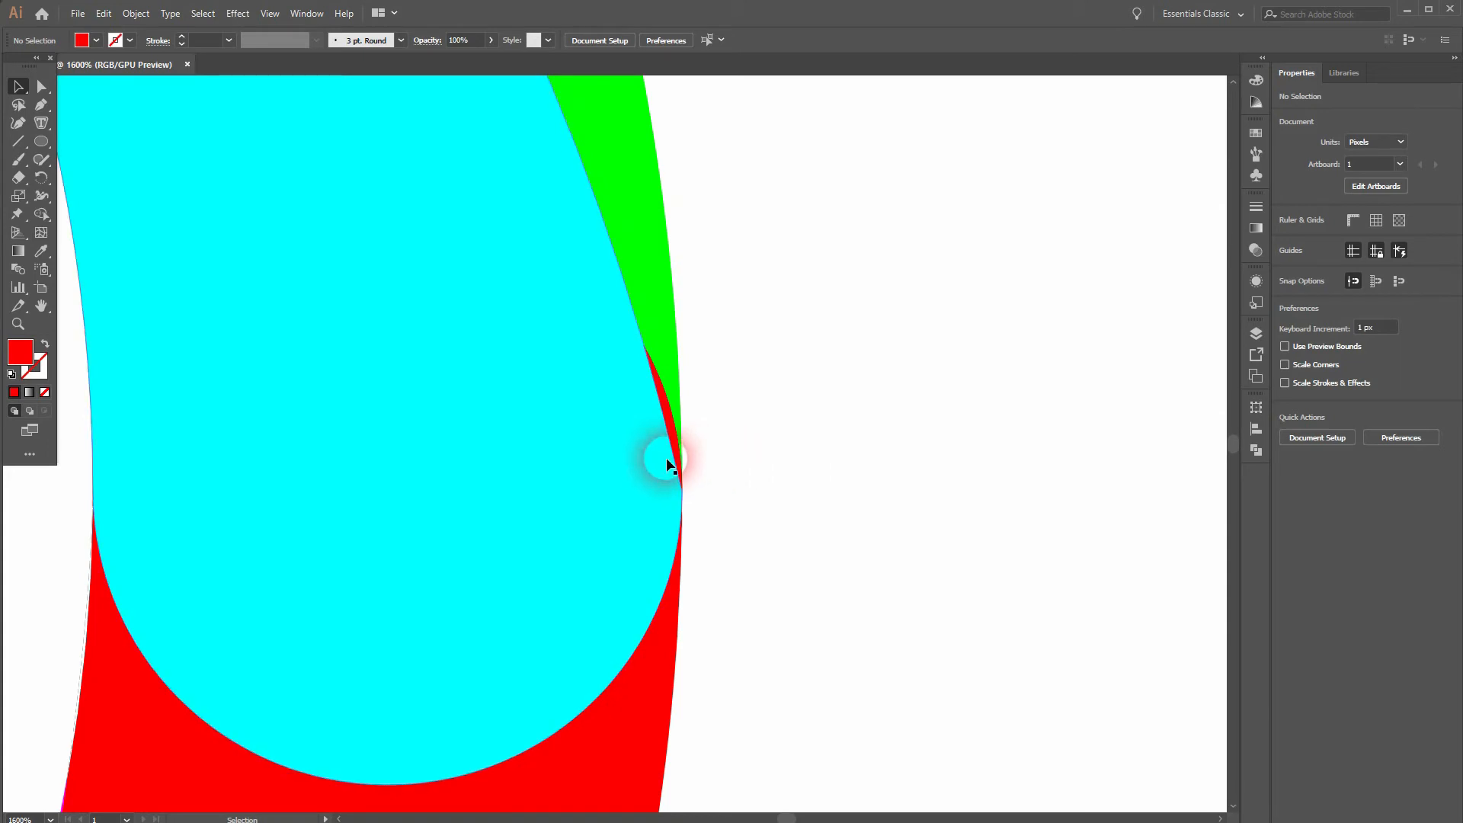
pyautogui.moveTo(825, 213); pyautogui.dragTo(537, 623)
pyautogui.click(42, 215)
pyautogui.moveTo(656, 311); pyautogui.dragTo(665, 404)
pyautogui.hotkey('ctrl', '0')
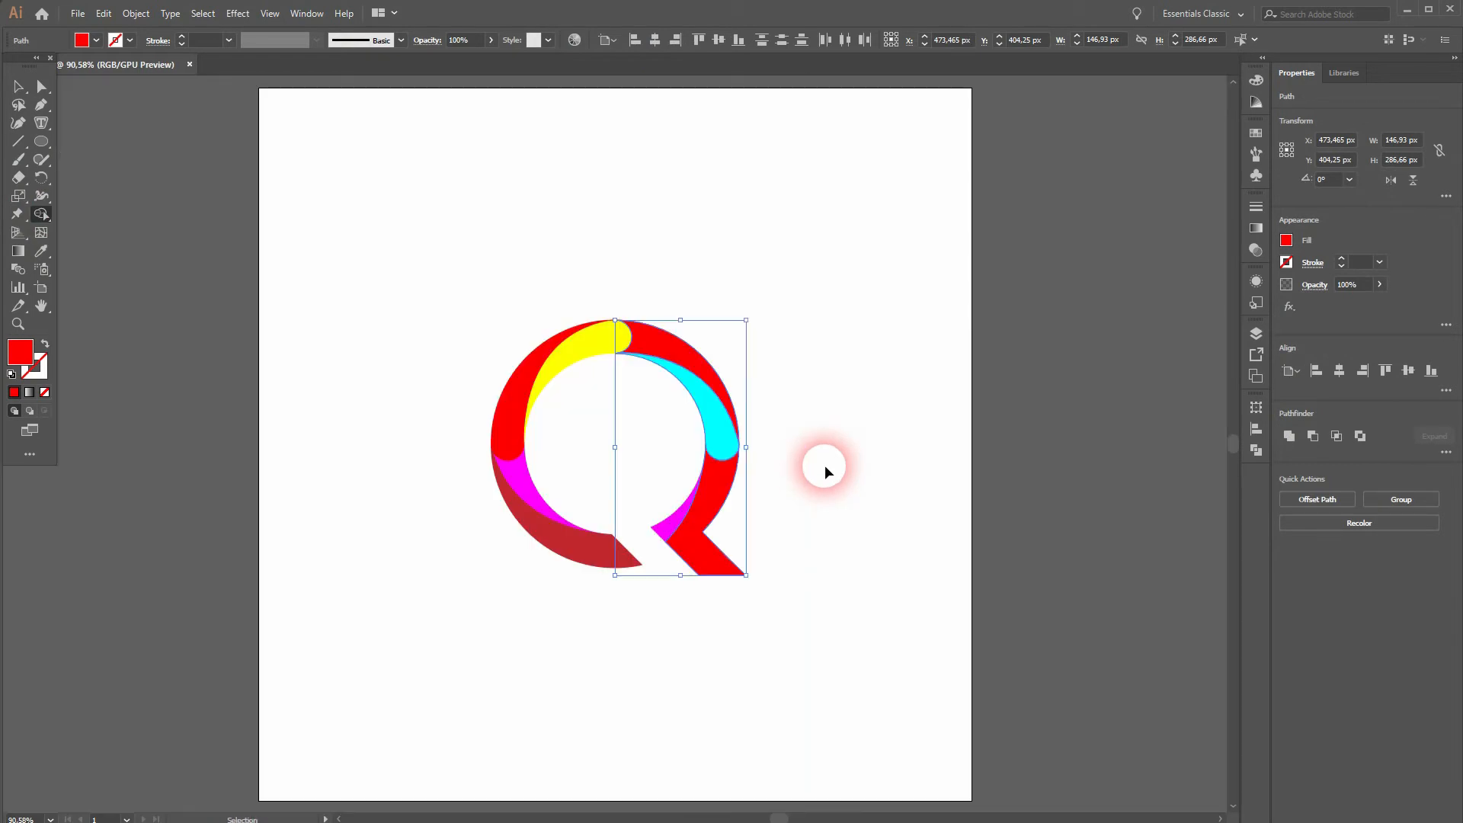
# - Examine the junction of the red, yellow and magenta segments on the ring's left side for stray slivers
pyautogui.scroll(6, 518, 451)
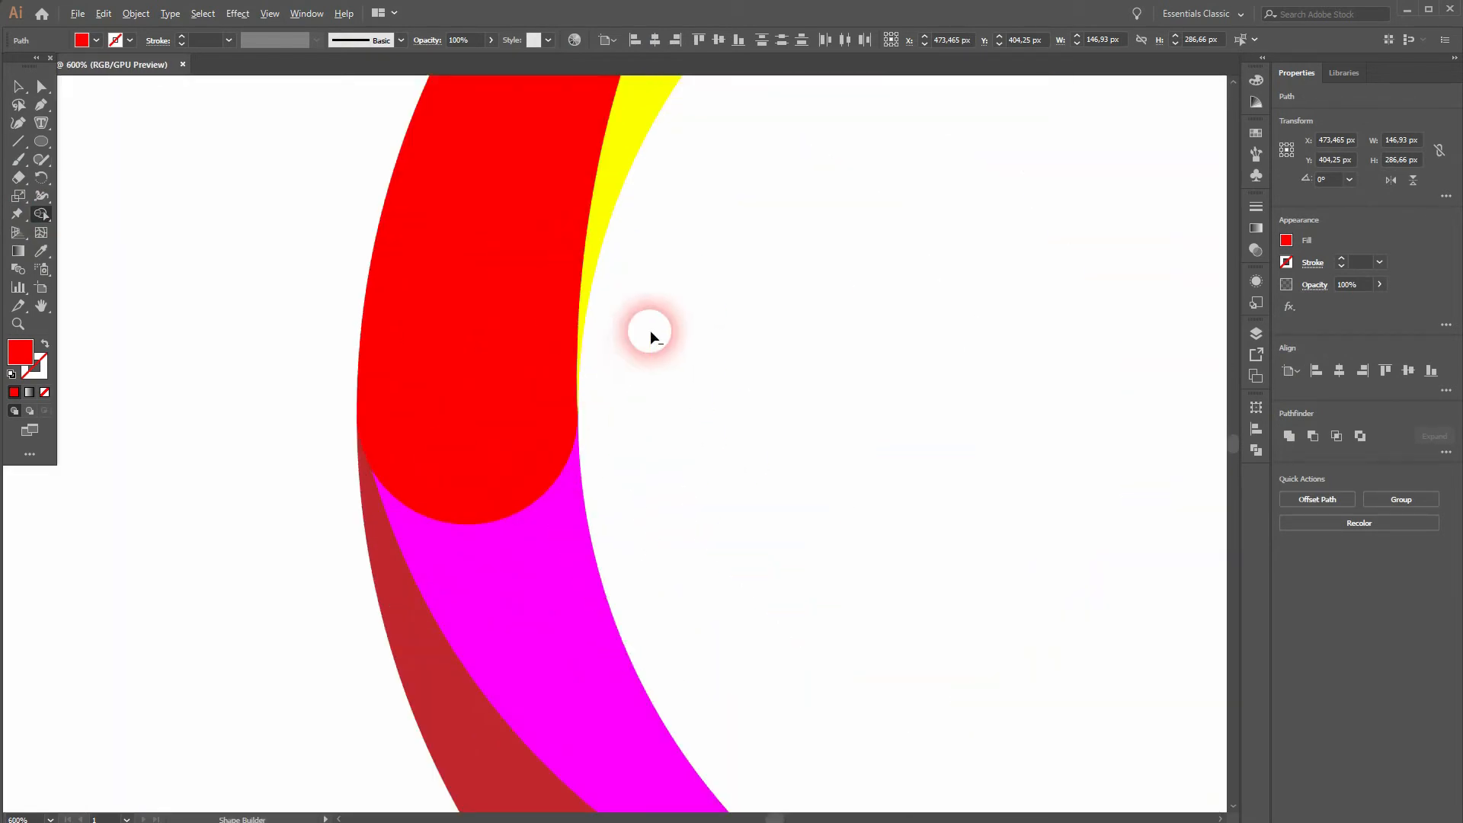
pyautogui.scroll(-2, 651, 331)
pyautogui.scroll(5, 637, 366)
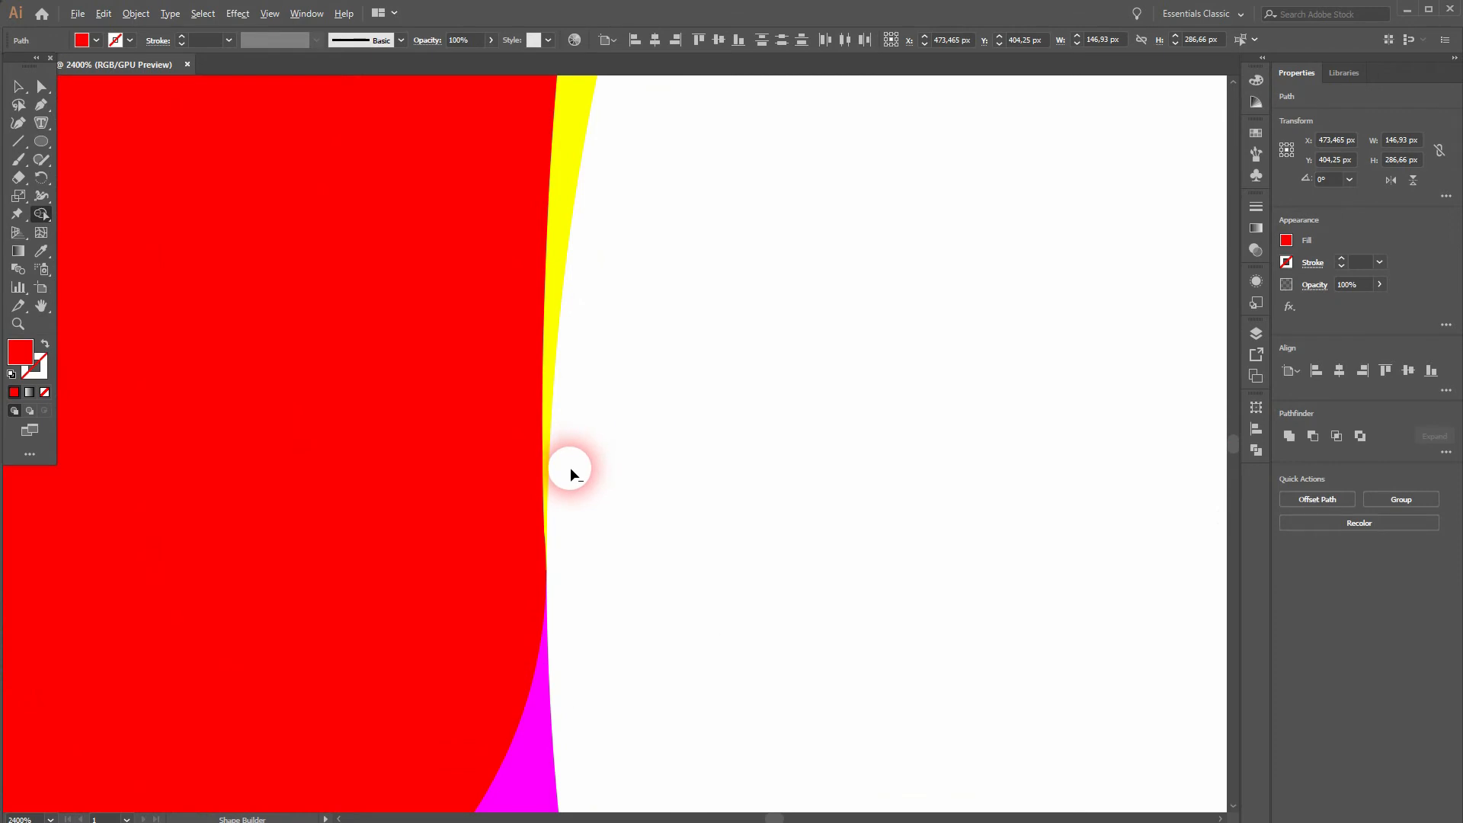
pyautogui.scroll(-7, 573, 476)
pyautogui.moveTo(903, 543); pyautogui.dragTo(663, 447)
# - Fill the outer lower-left segment dark green and the magenta segment beside it medium green
pyautogui.click(26, 93)
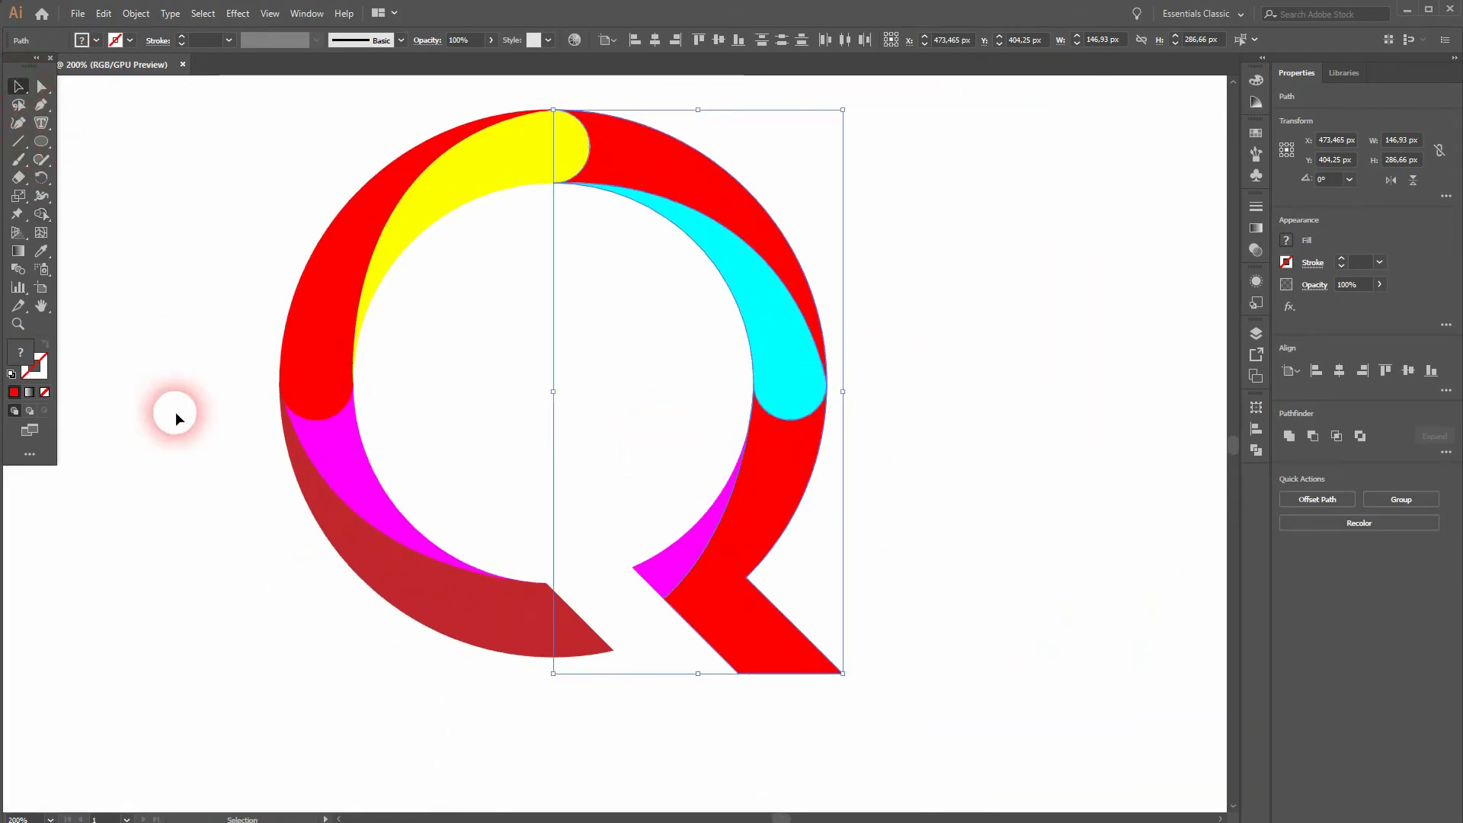
pyautogui.click(176, 412)
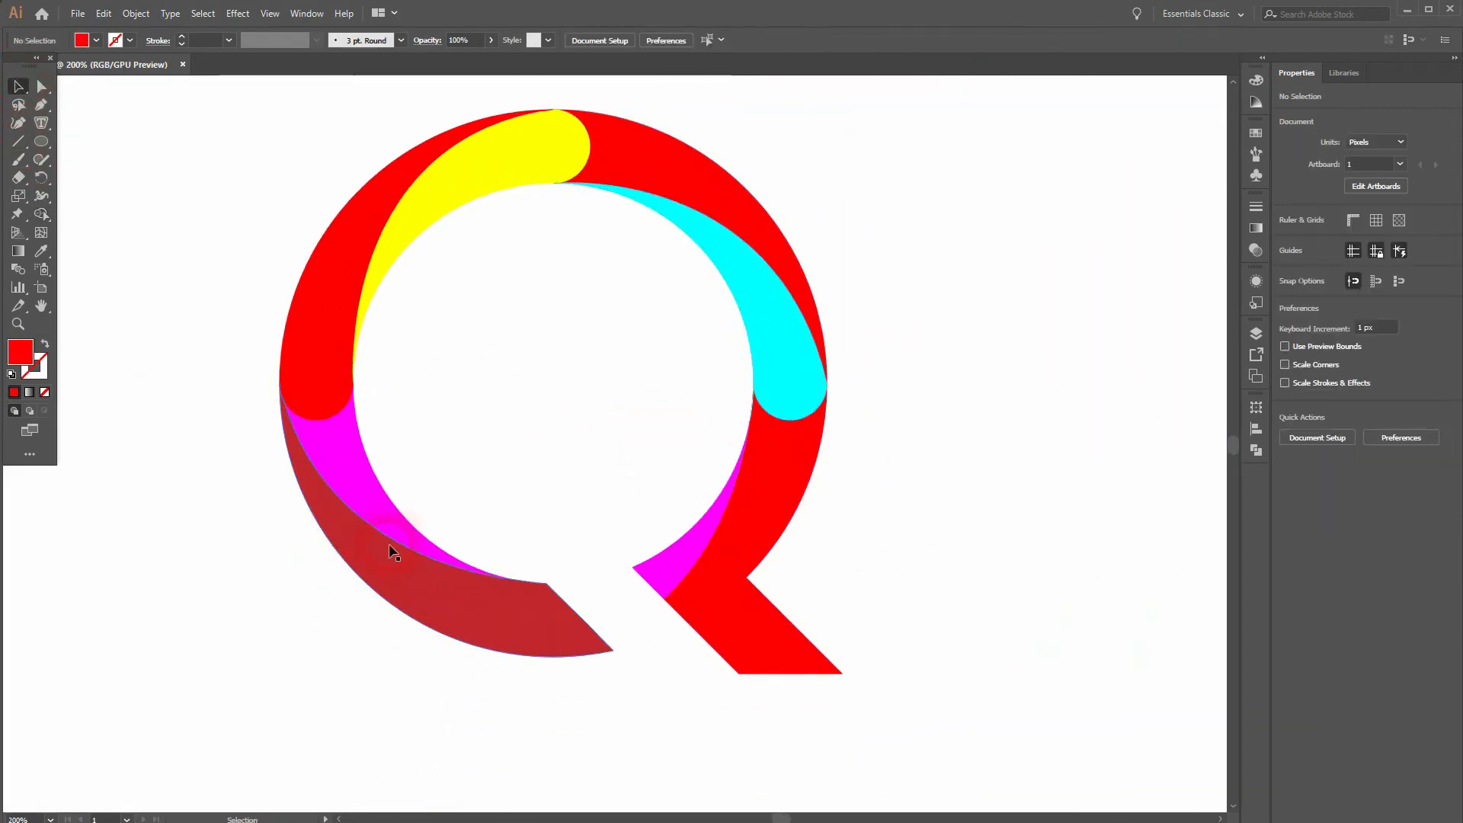
pyautogui.click(97, 42)
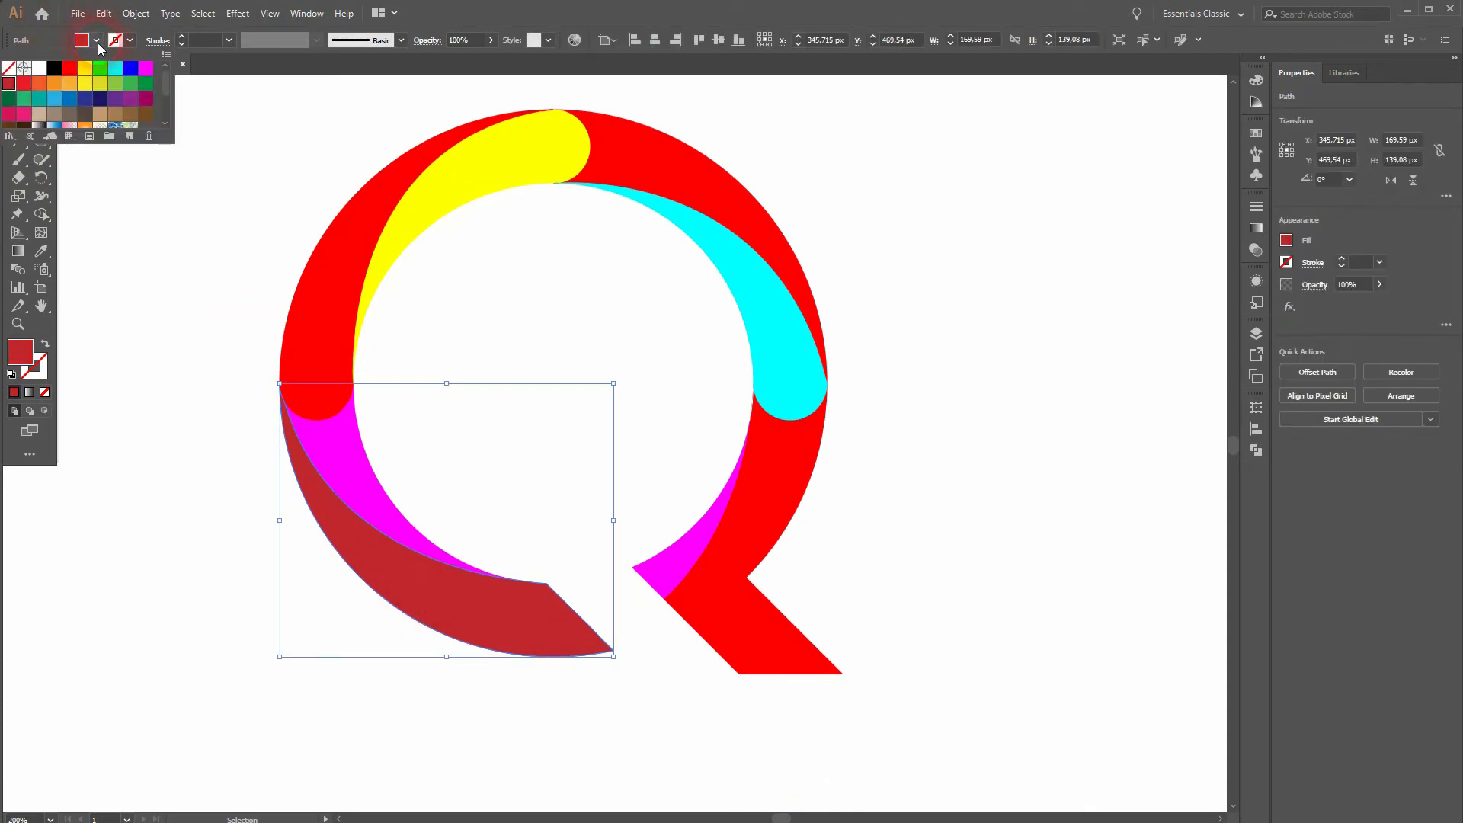
pyautogui.click(16, 105)
pyautogui.click(368, 392)
pyautogui.click(333, 419)
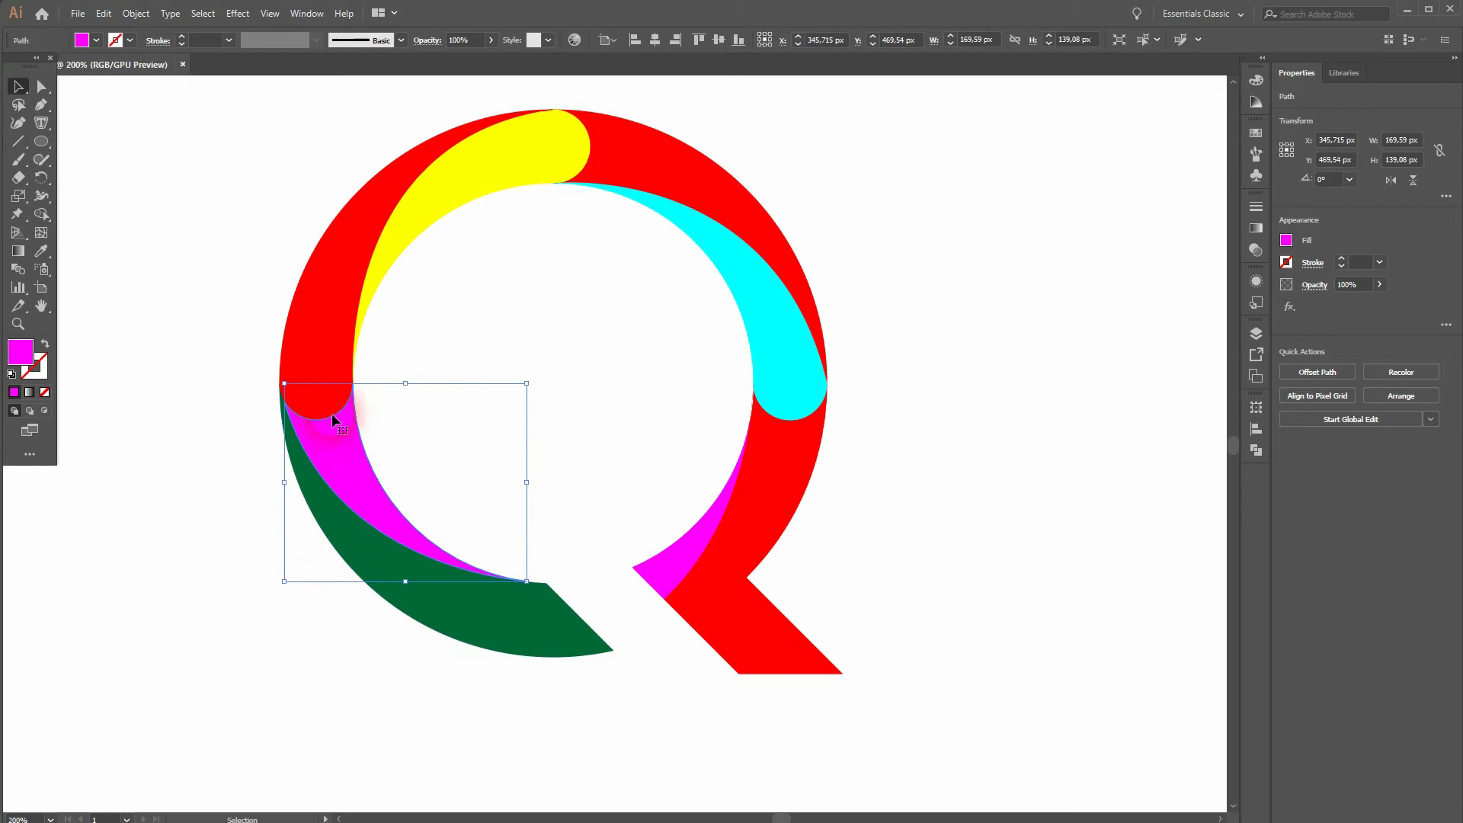
pyautogui.click(96, 41)
pyautogui.click(31, 105)
# - Fill the red upper-left segment teal and the yellow segment light blue
pyautogui.doubleClick(311, 349)
pyautogui.click(96, 42)
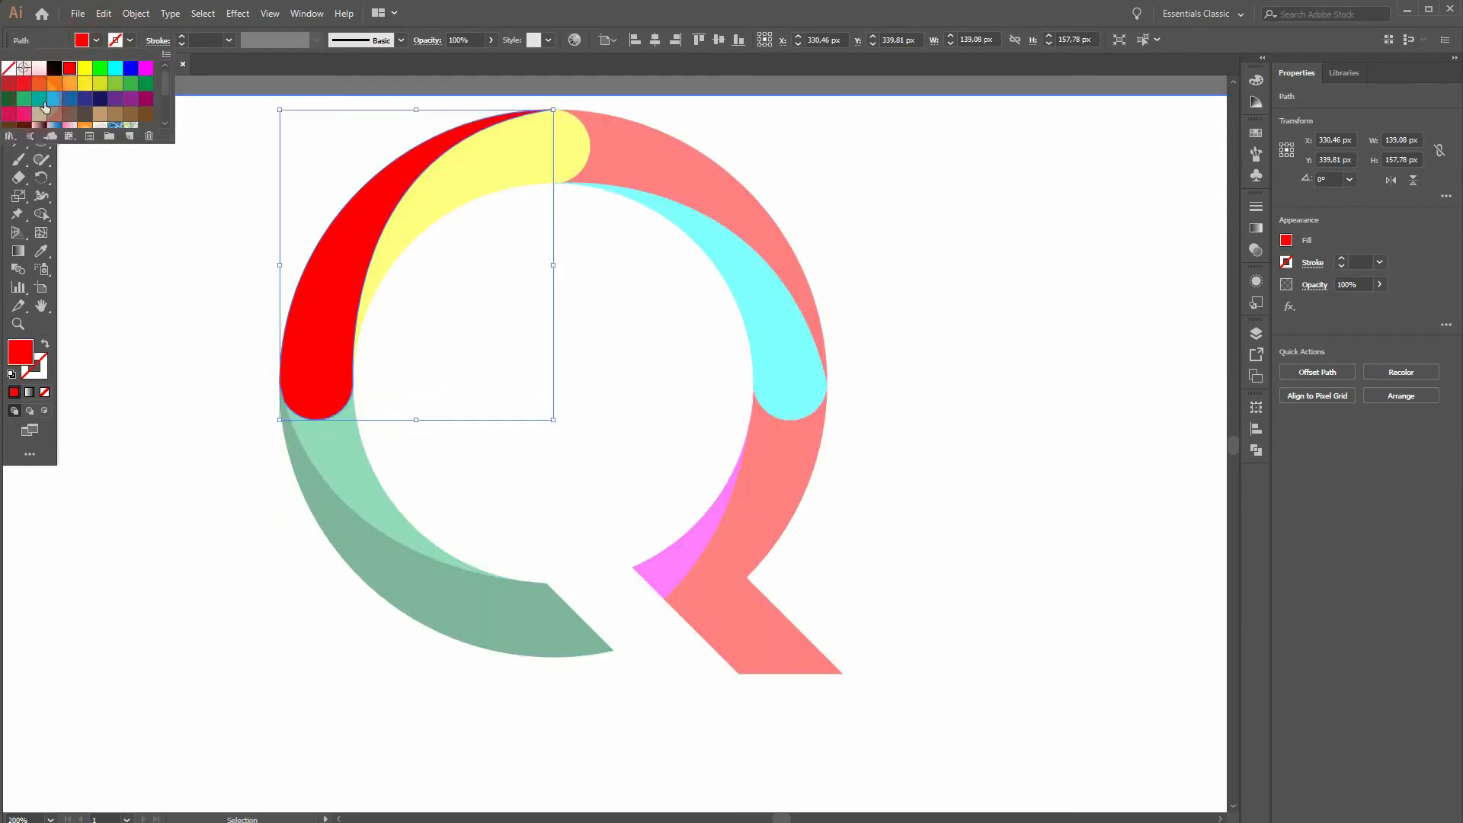
pyautogui.click(44, 105)
pyautogui.doubleClick(202, 336)
pyautogui.click(457, 149)
pyautogui.click(96, 42)
pyautogui.click(54, 98)
# - Fill the outer upper-right segment blue and the cyan segment inside it indigo
pyautogui.click(633, 168)
pyautogui.click(96, 41)
pyautogui.click(70, 99)
pyautogui.doubleClick(691, 212)
pyautogui.click(96, 41)
pyautogui.click(70, 99)
pyautogui.doubleClick(733, 471)
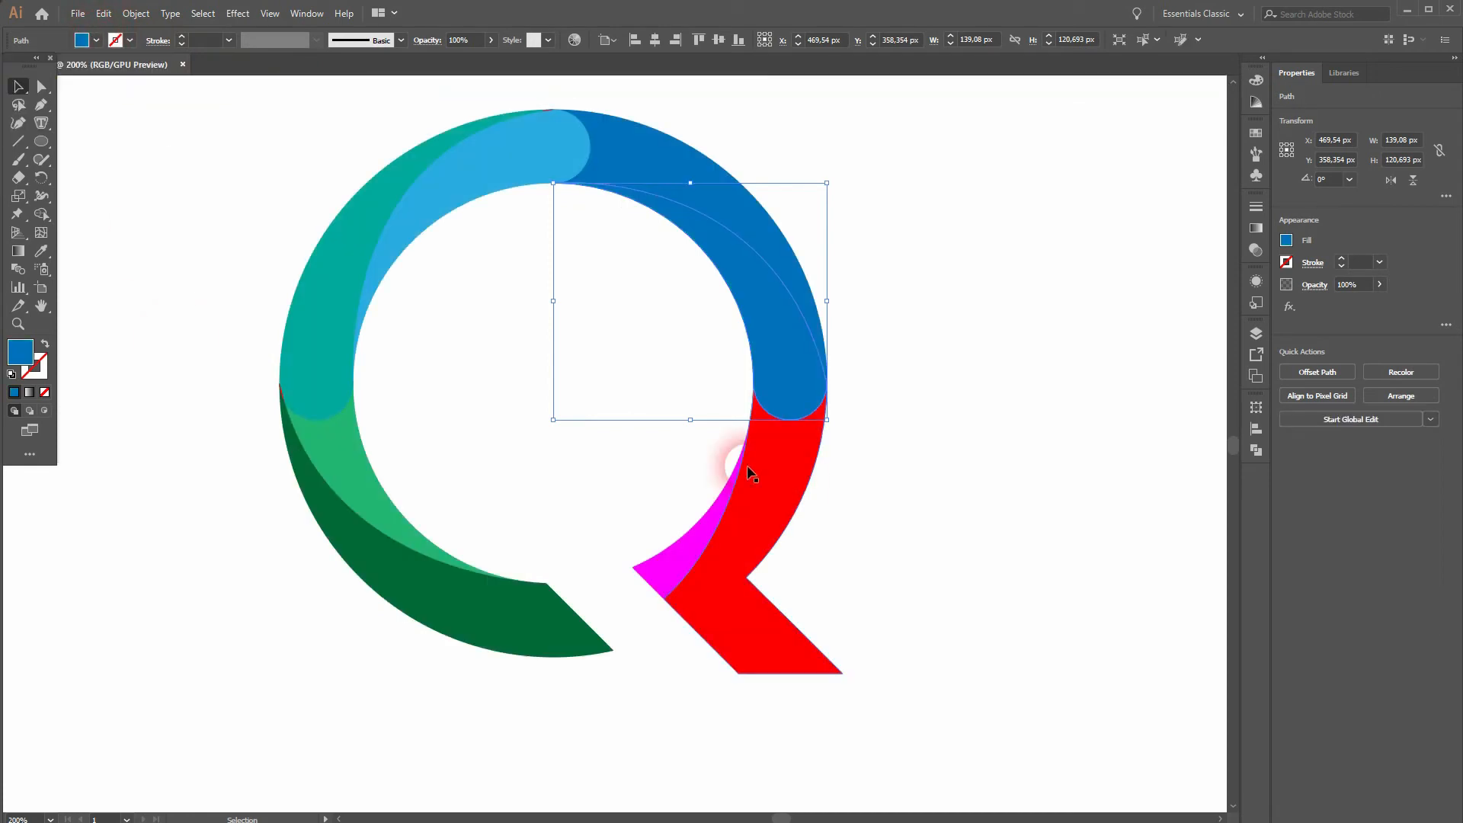
pyautogui.click(96, 42)
pyautogui.click(85, 98)
# - Fill the red tail segment dark navy and the magenta segment at the ring's lower right purple
pyautogui.click(753, 451)
pyautogui.click(96, 41)
pyautogui.click(87, 100)
pyautogui.click(646, 570)
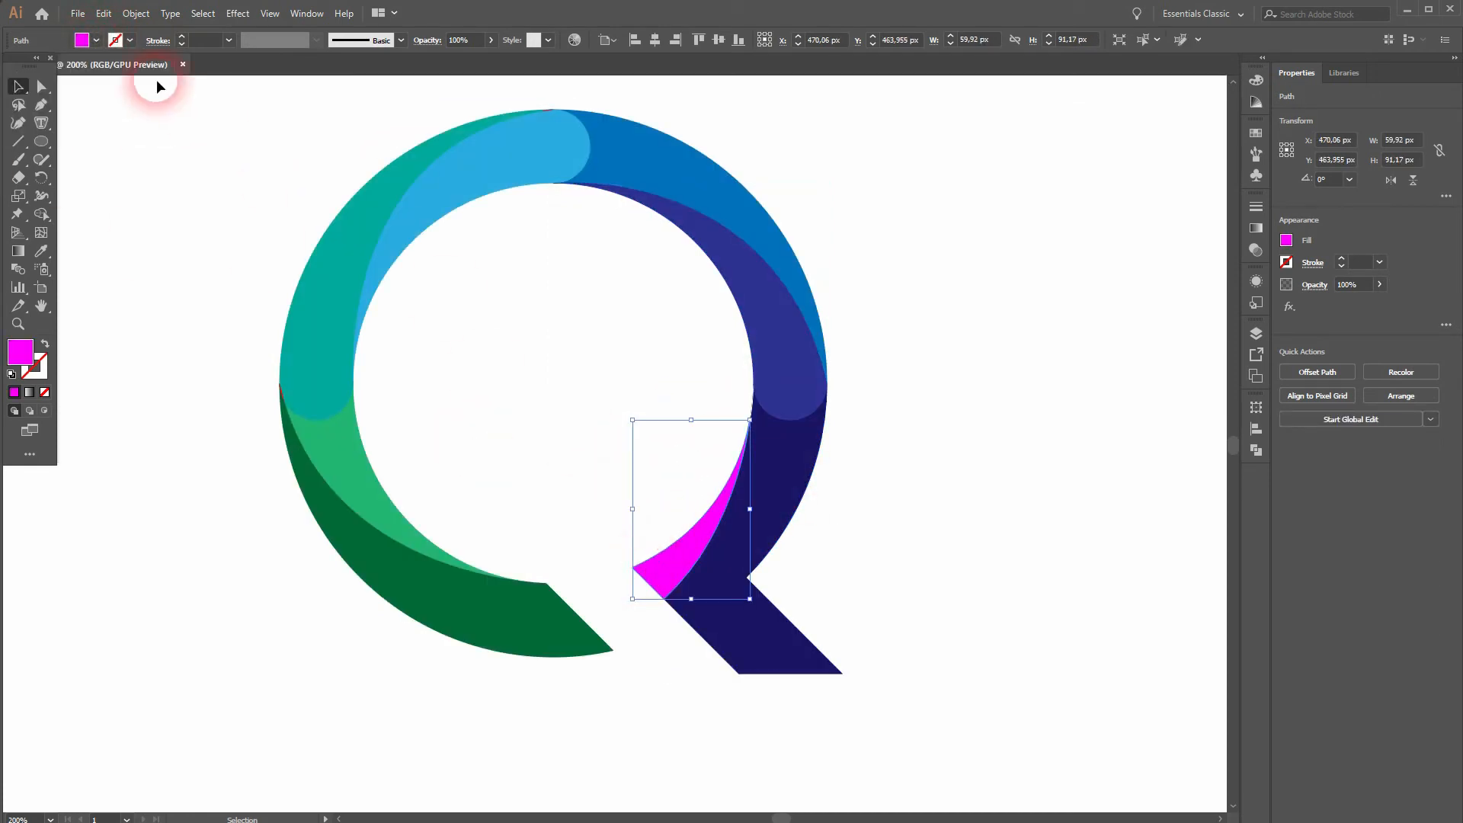
pyautogui.click(96, 41)
pyautogui.click(113, 103)
pyautogui.click(146, 391)
pyautogui.hotkey('ctrl', '0')
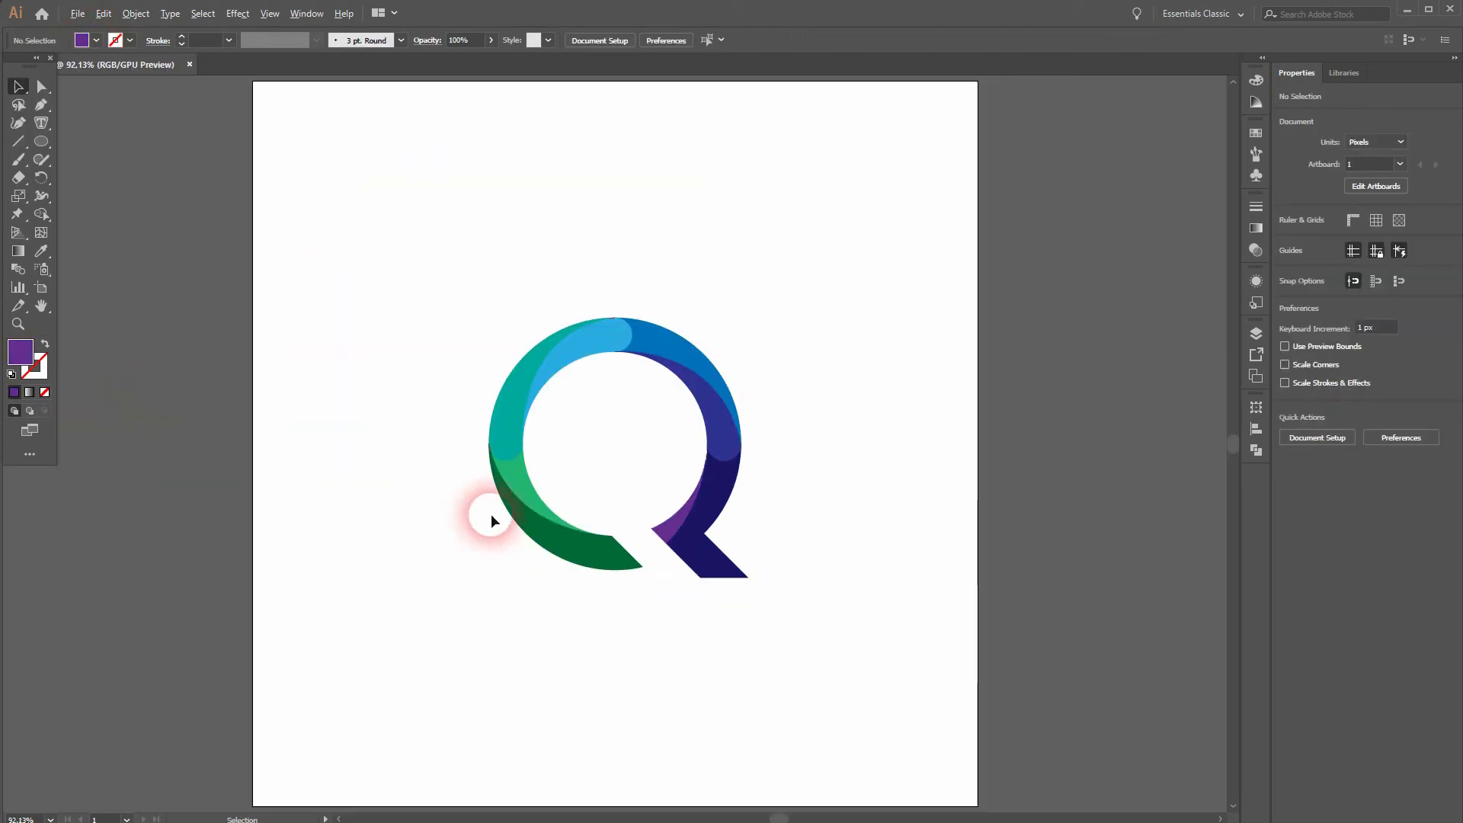
# - Group all the coloured shapes of the letter Q
pyautogui.scroll(2, 490, 514)
pyautogui.moveTo(372, 678); pyautogui.dragTo(999, 181)
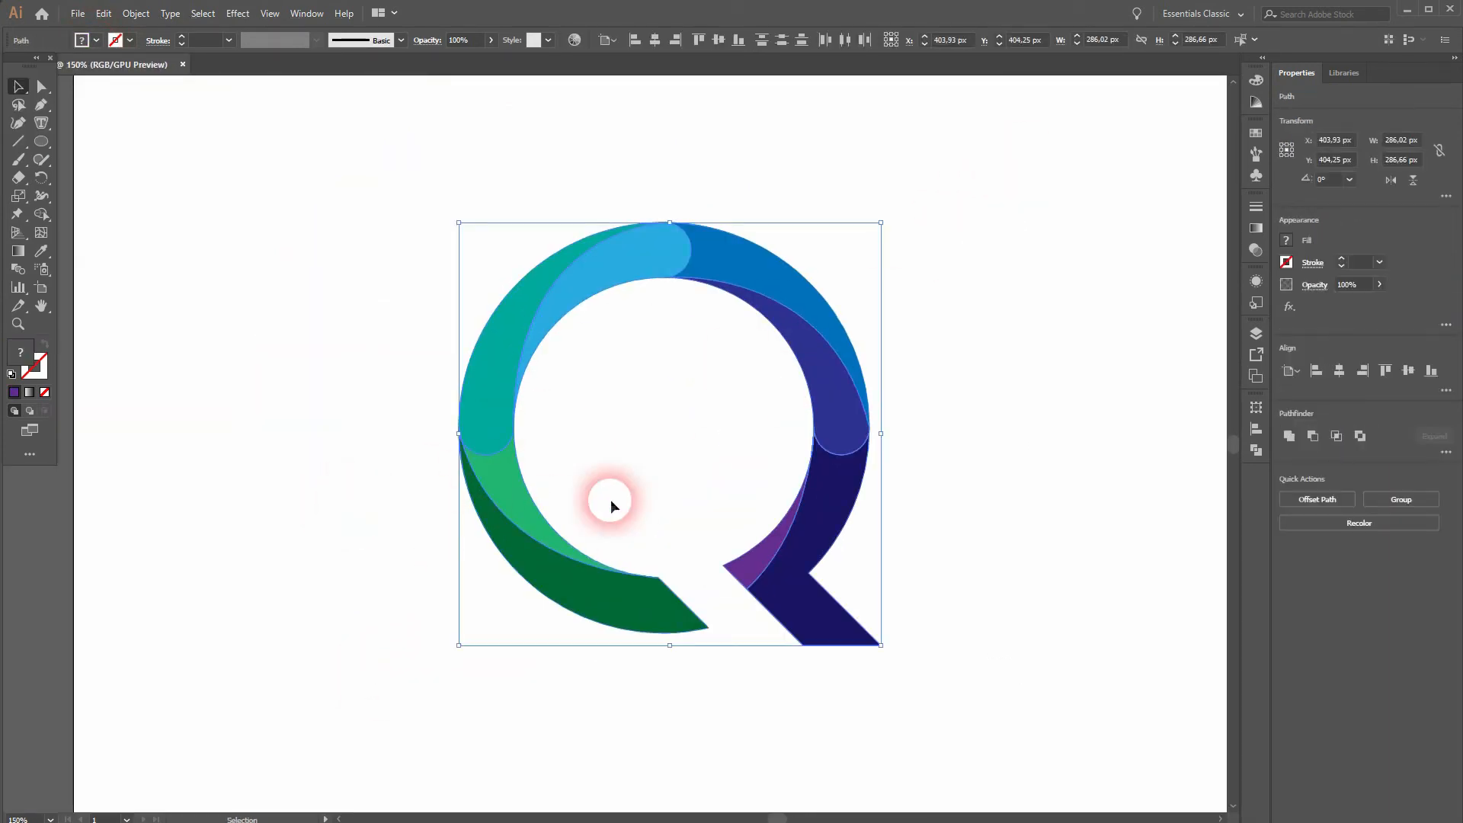
pyautogui.rightClick(720, 282)
pyautogui.click(810, 360)
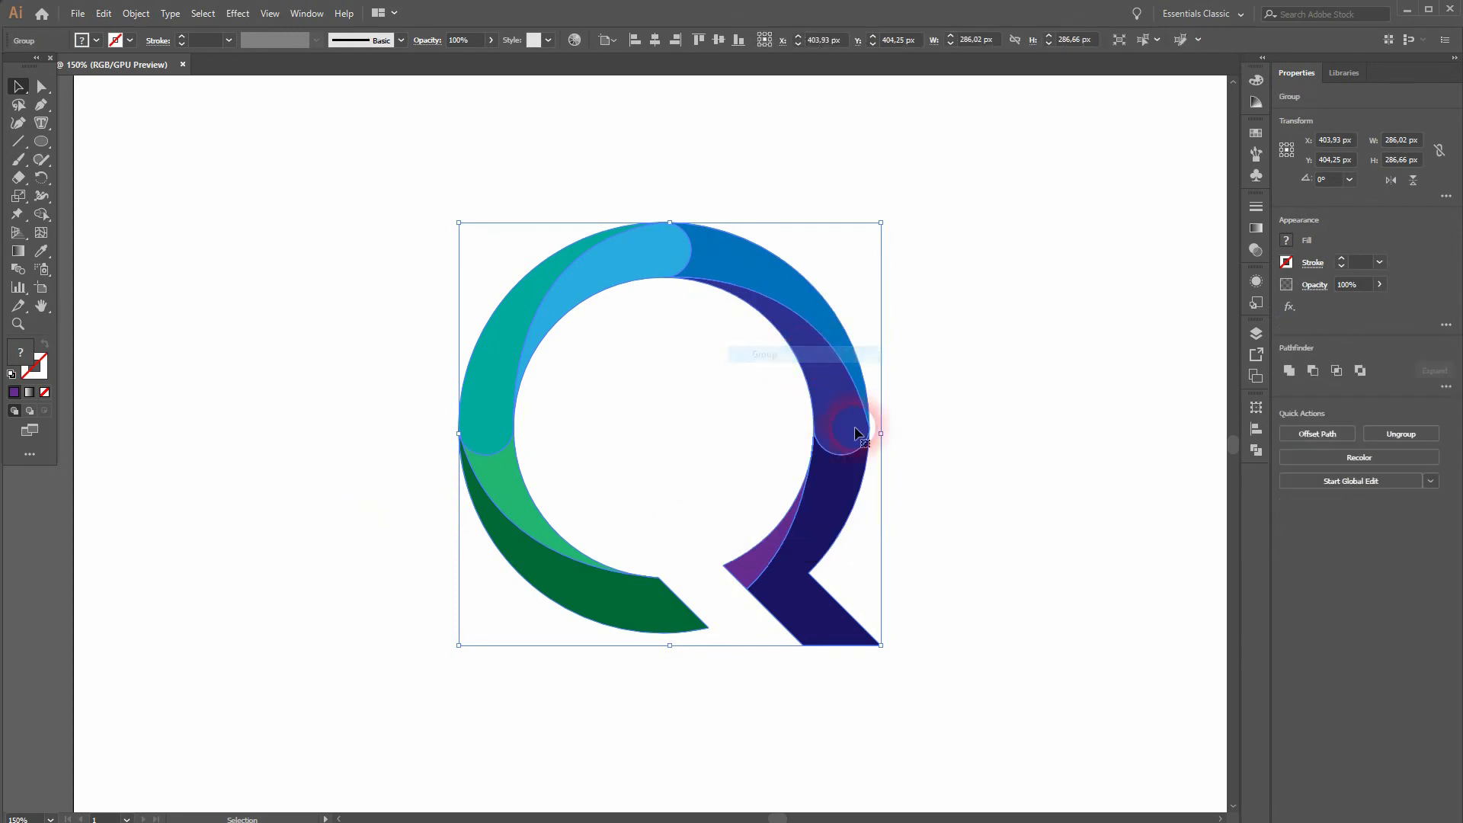
pyautogui.click(1042, 541)
# - Merge the red sliver at the ring's left edge into the teal segment with the Shape Builder, using a purple fill
pyautogui.scroll(6, 468, 423)
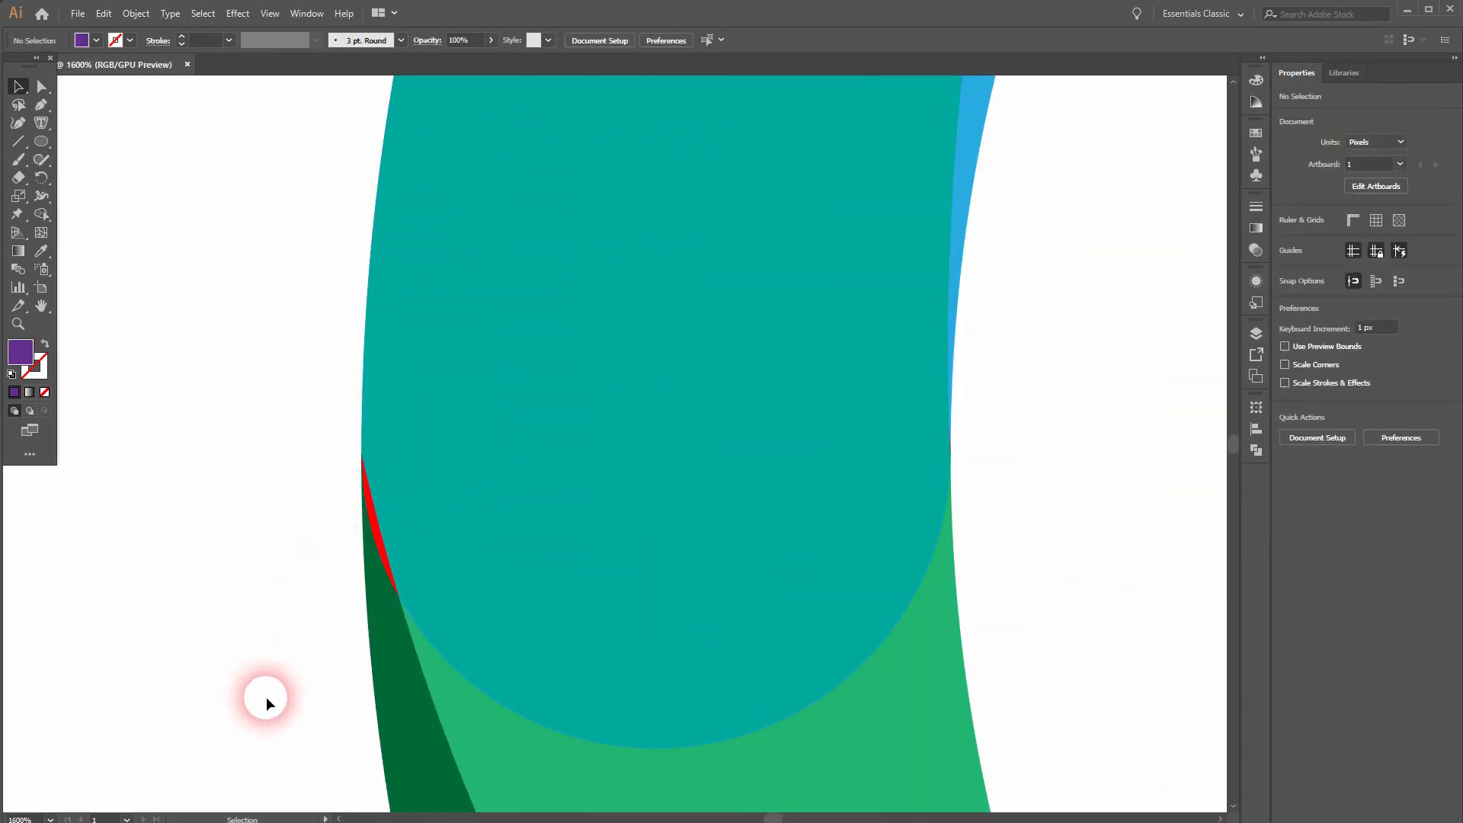
pyautogui.click(730, 367)
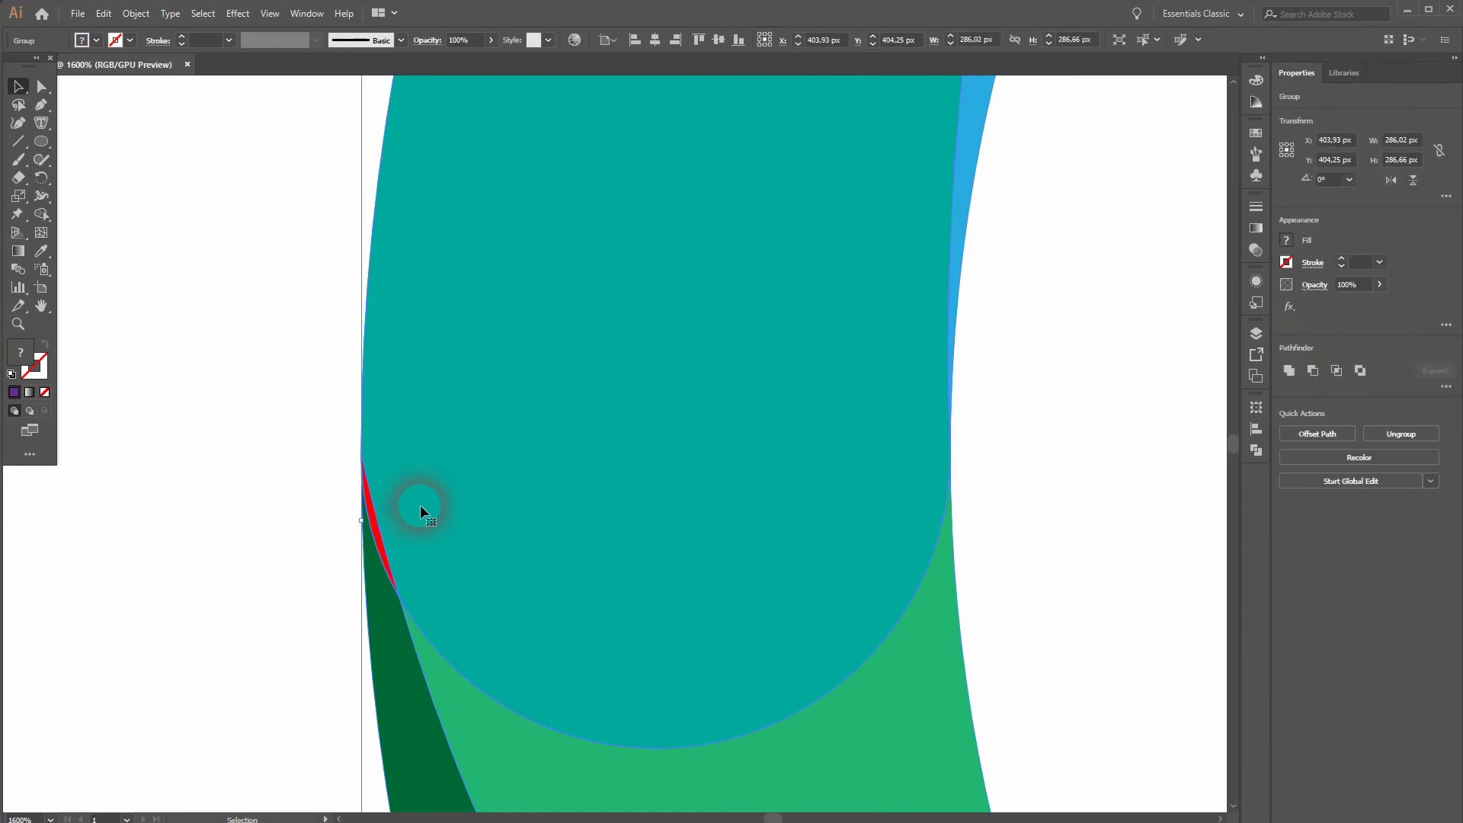
pyautogui.click(41, 215)
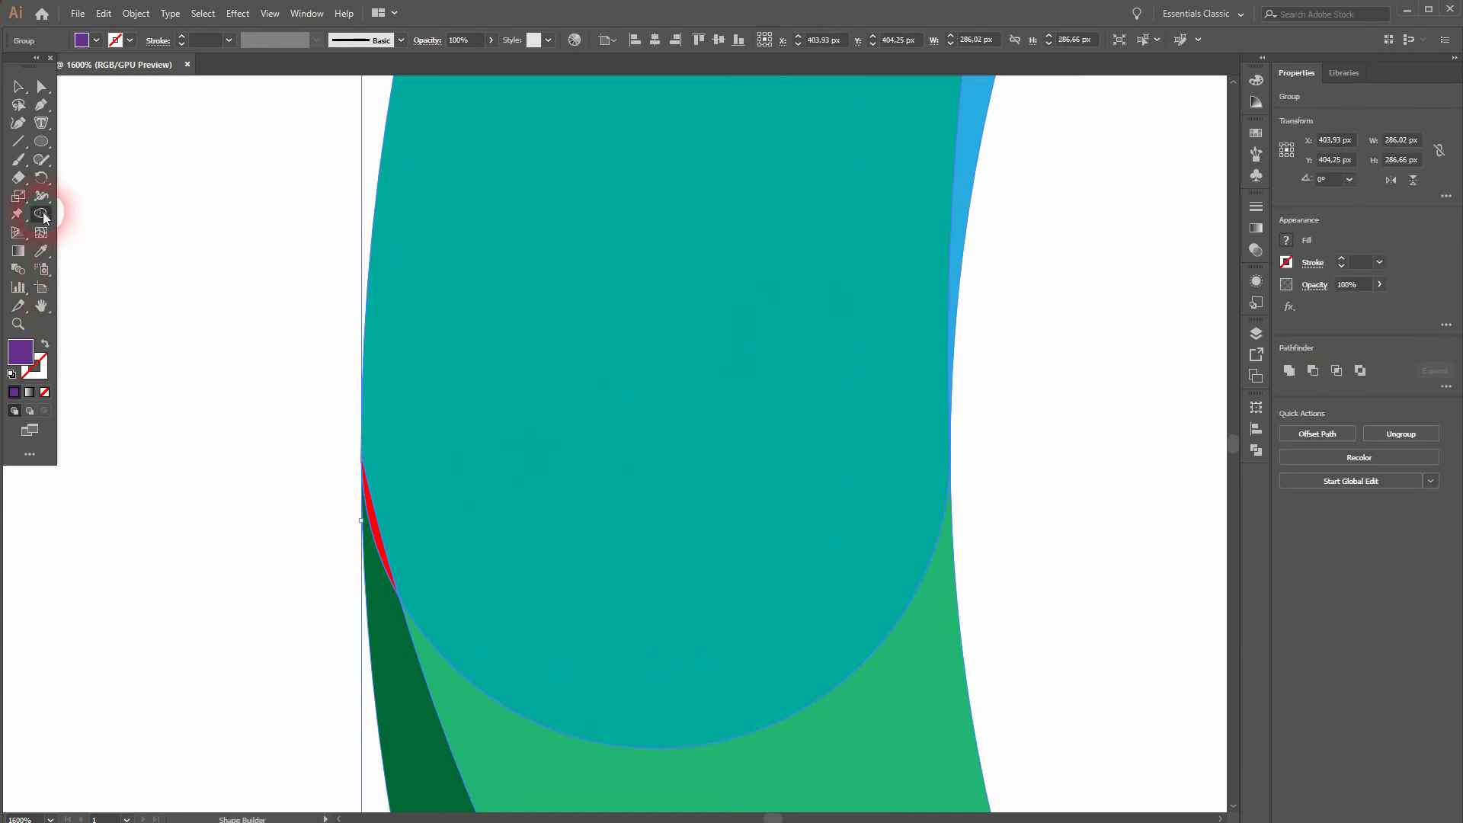
pyautogui.moveTo(379, 530); pyautogui.dragTo(378, 529)
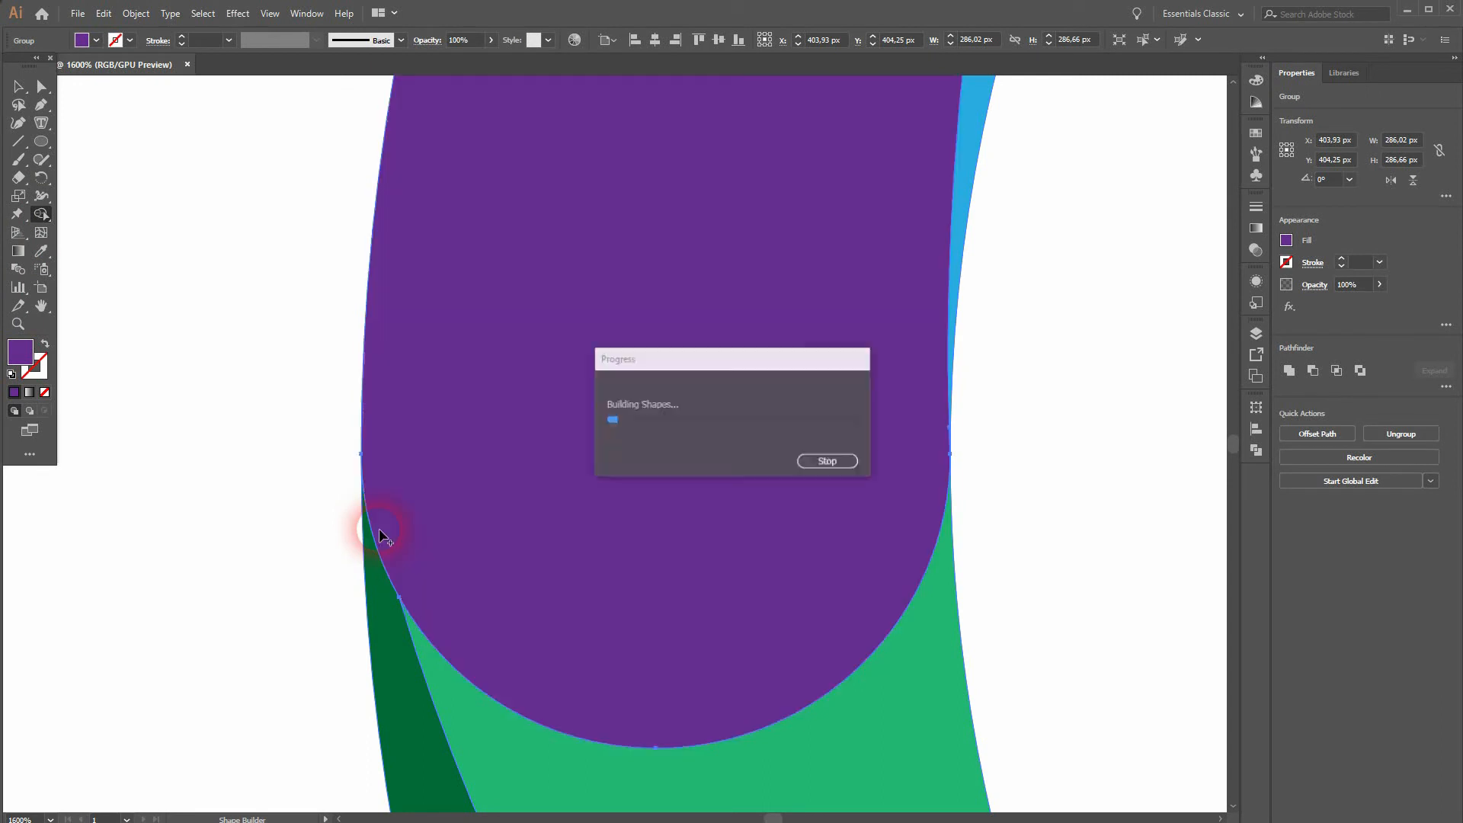
pyautogui.click(17, 88)
pyautogui.click(188, 311)
# - Try to recolour the merged left segment light blue within the group, and undo the fill
pyautogui.click(549, 406)
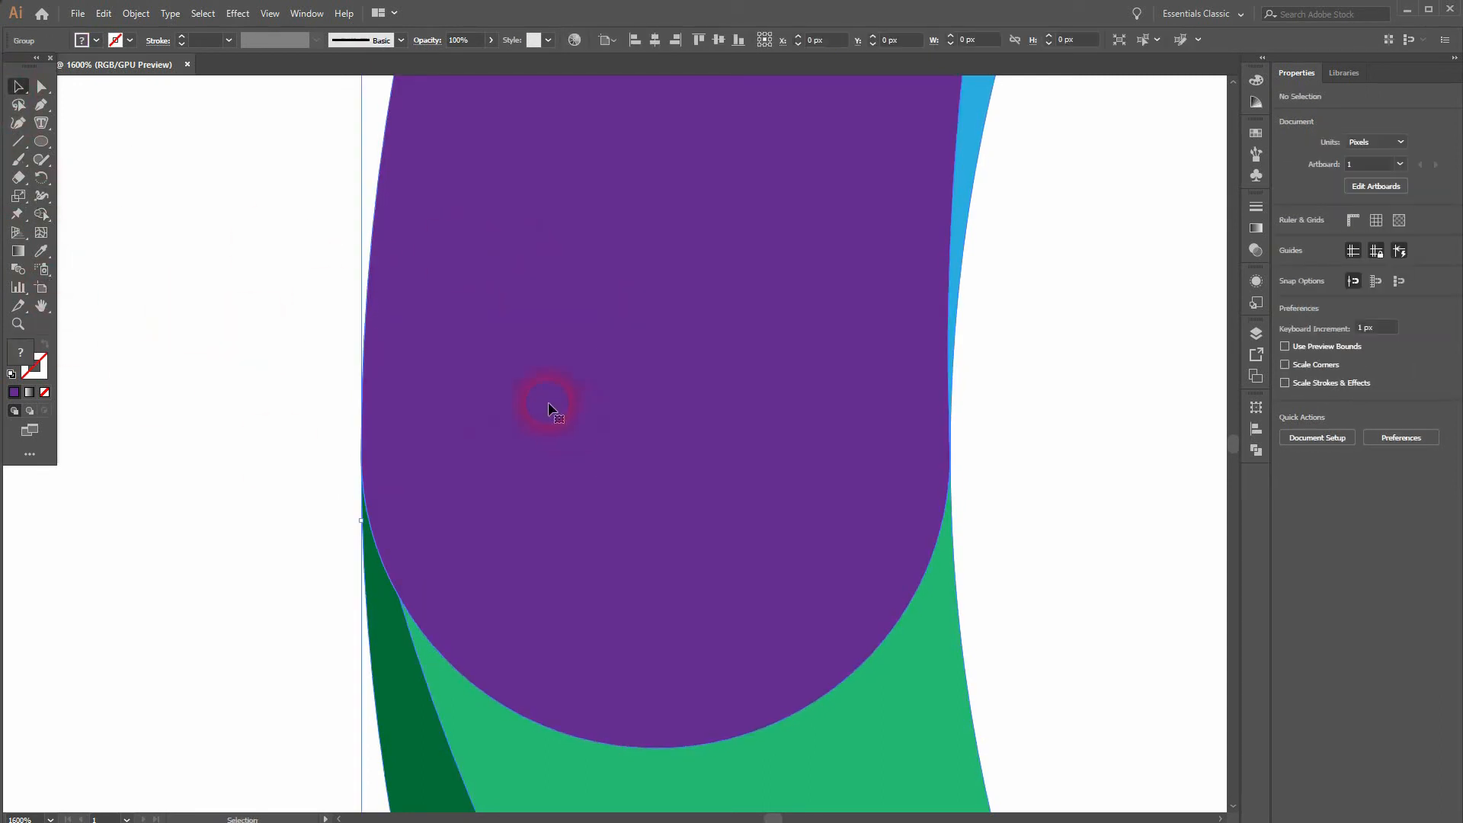
pyautogui.click(95, 41)
pyautogui.click(55, 98)
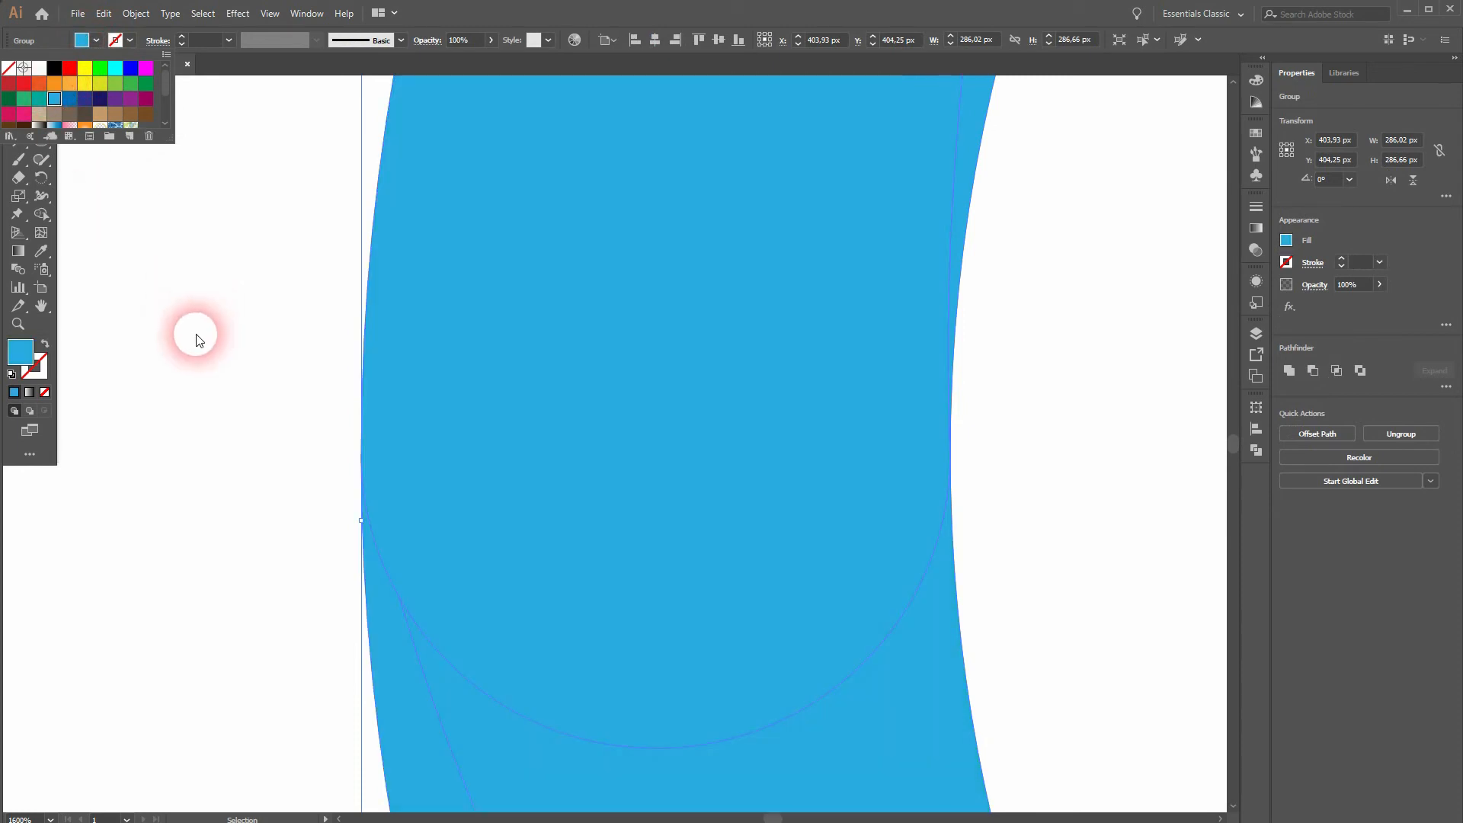
pyautogui.hotkey('ctrl', 'z')
# - Ungroup the letter and fill the merged purple upper-left segment teal
pyautogui.rightClick(767, 392)
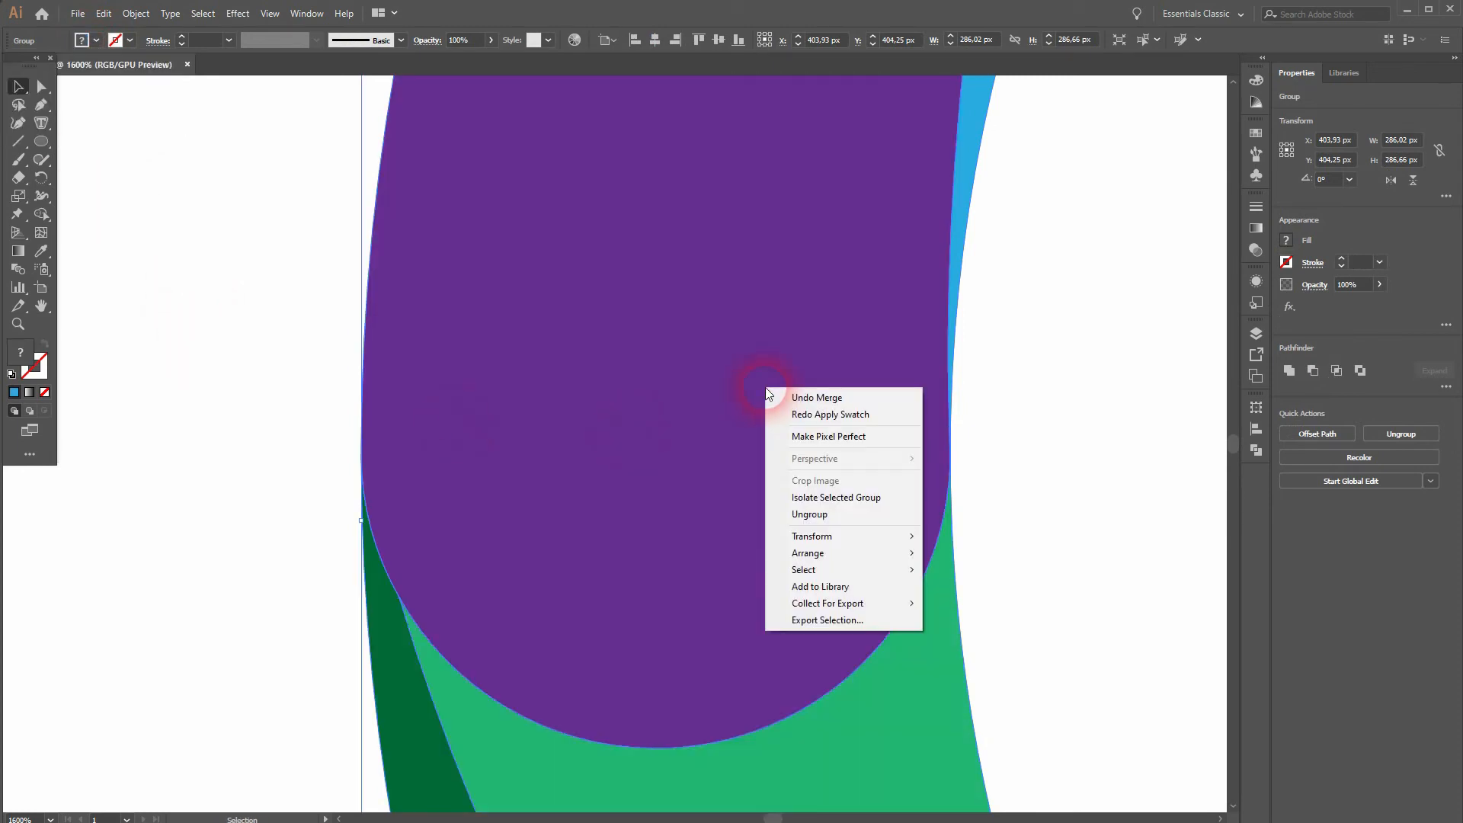
pyautogui.click(843, 513)
pyautogui.click(272, 398)
pyautogui.click(540, 373)
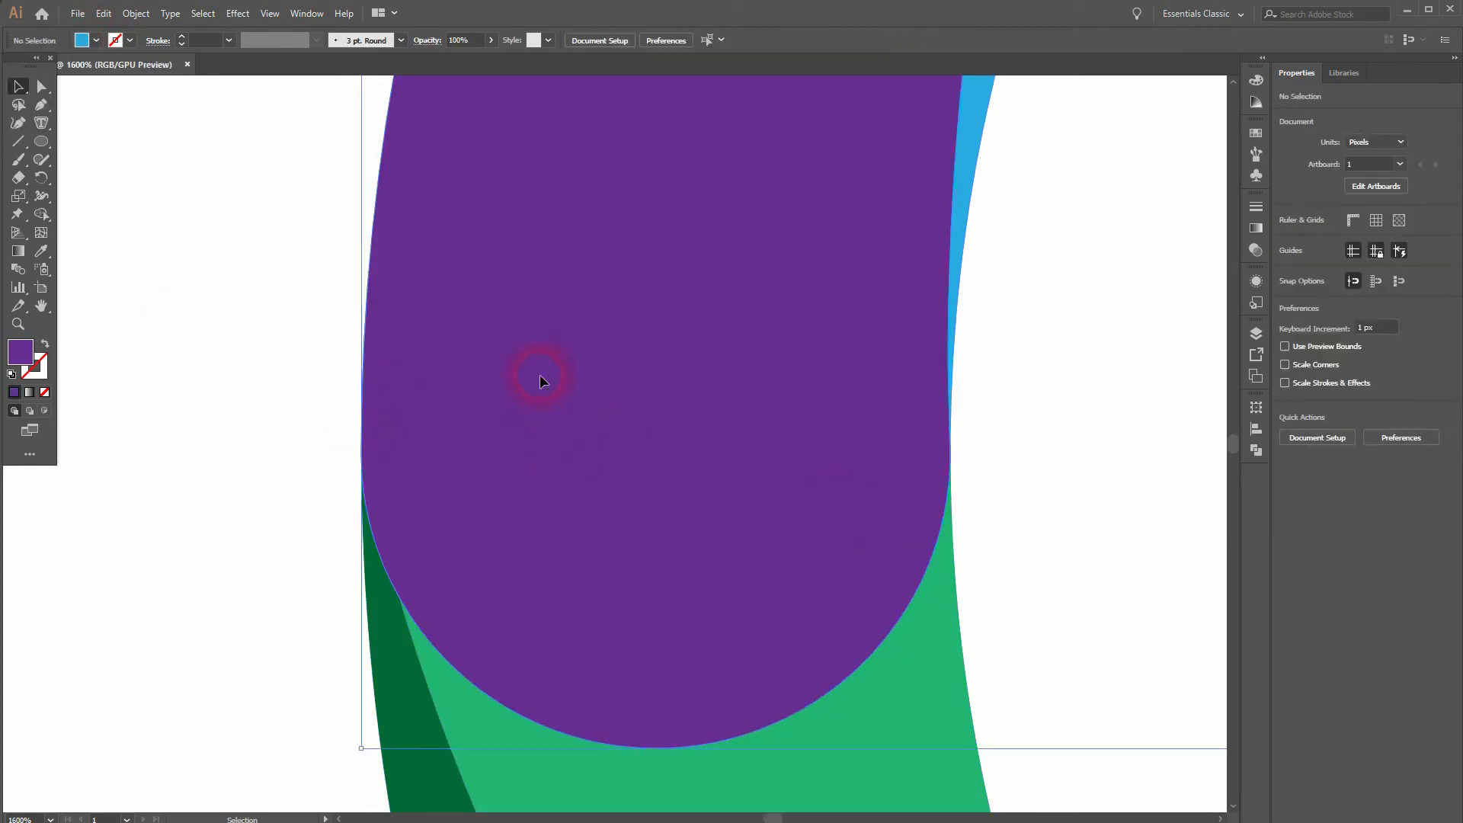
pyautogui.click(97, 41)
pyautogui.click(56, 100)
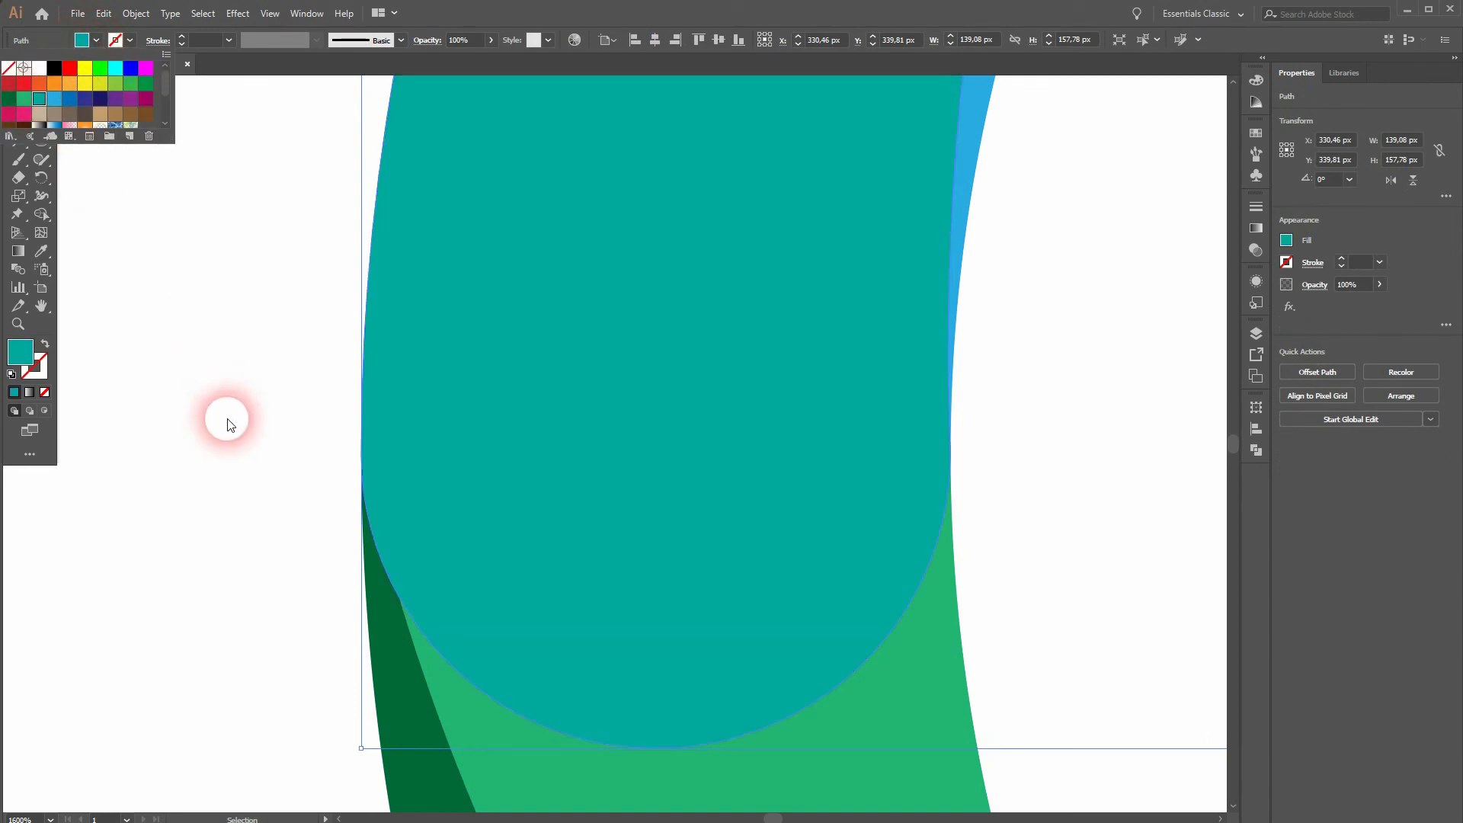
pyautogui.click(256, 389)
# - Merge the thin red sliver at the top of the ring into the adjoining teal segment with the Shape Builder
pyautogui.scroll(-8, 245, 384)
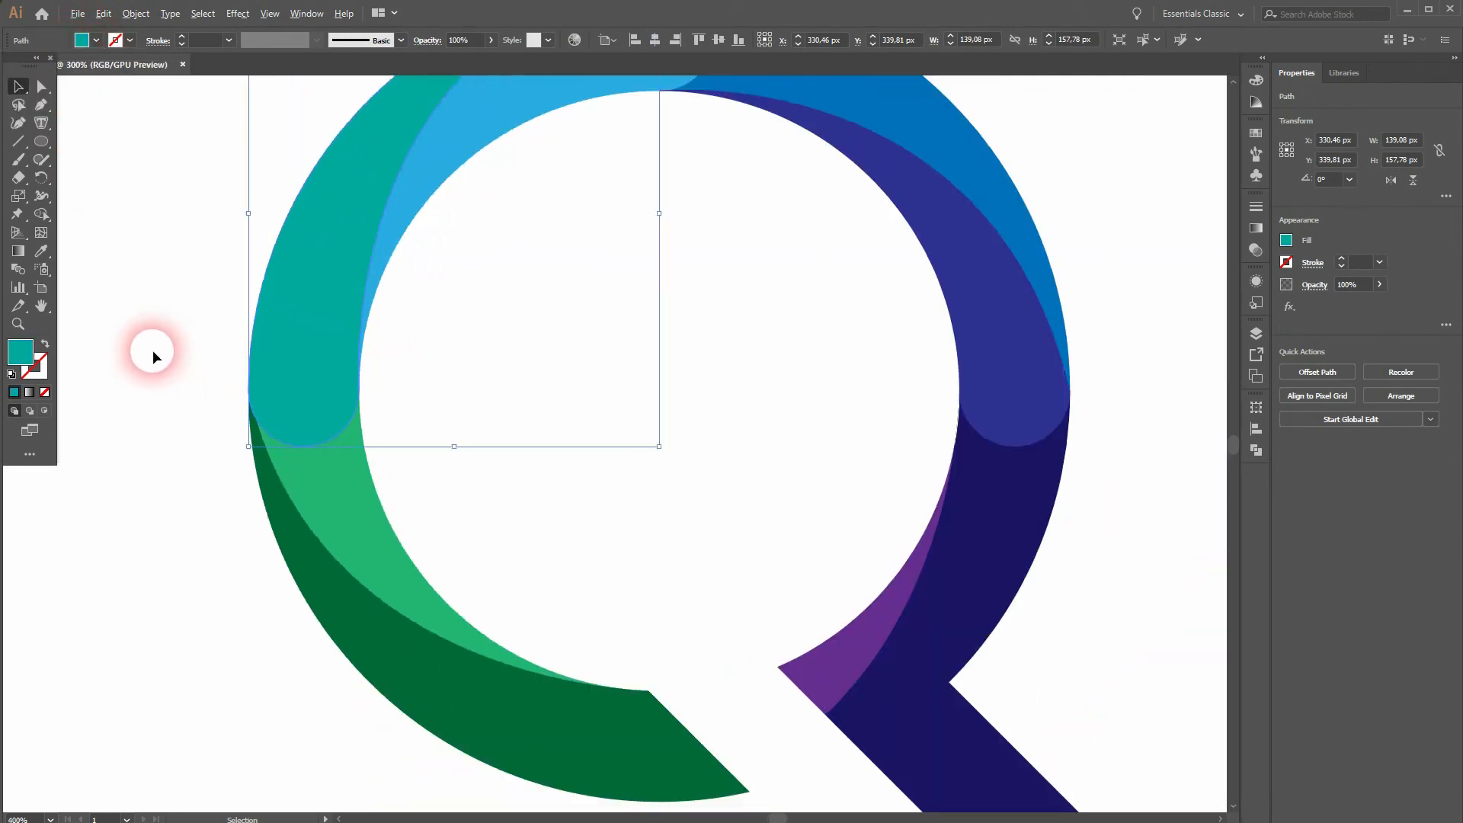
pyautogui.click(144, 323)
pyautogui.moveTo(156, 155); pyautogui.dragTo(980, 697)
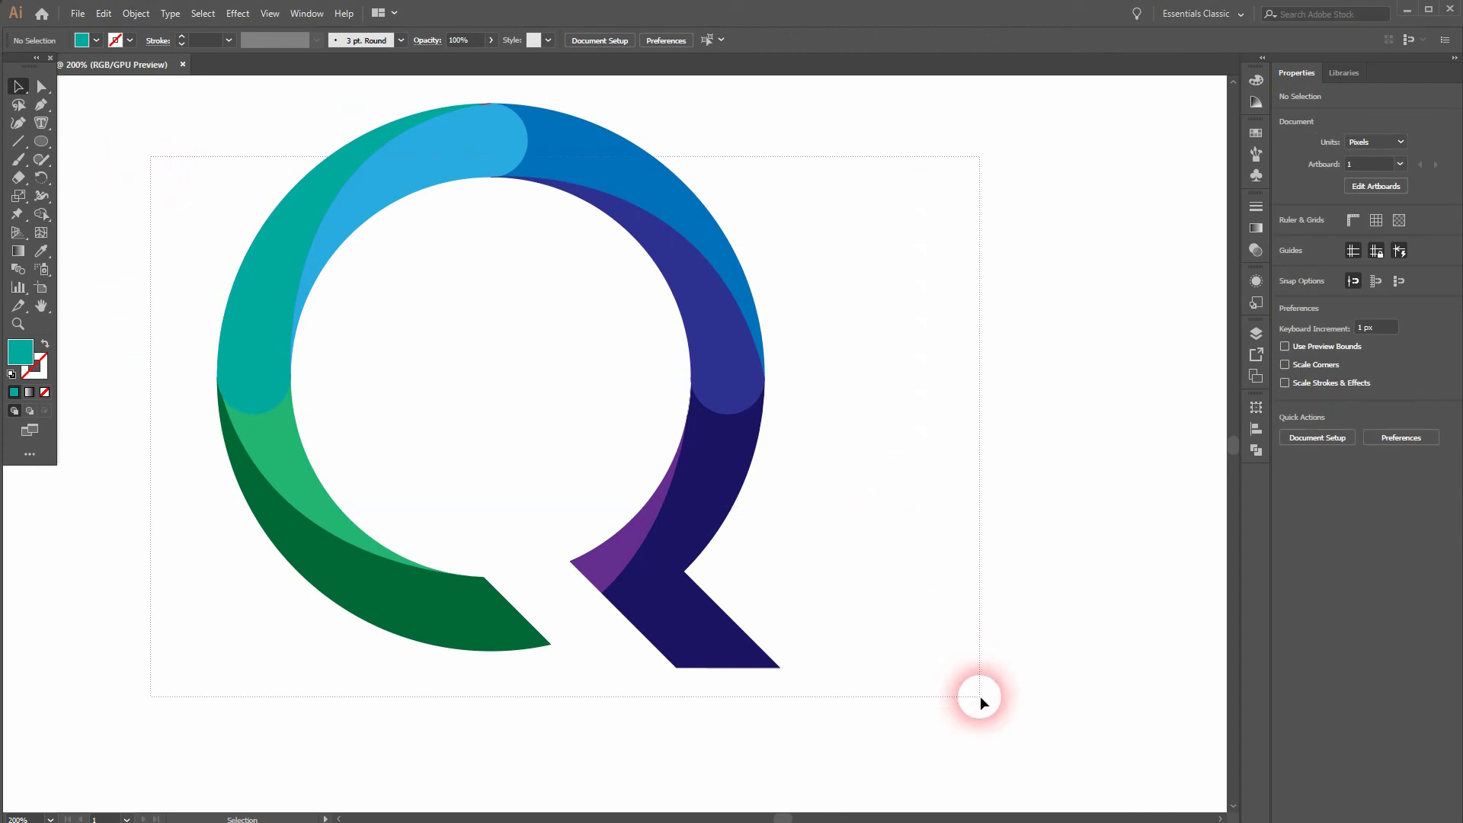
pyautogui.click(189, 137)
pyautogui.scroll(8, 467, 88)
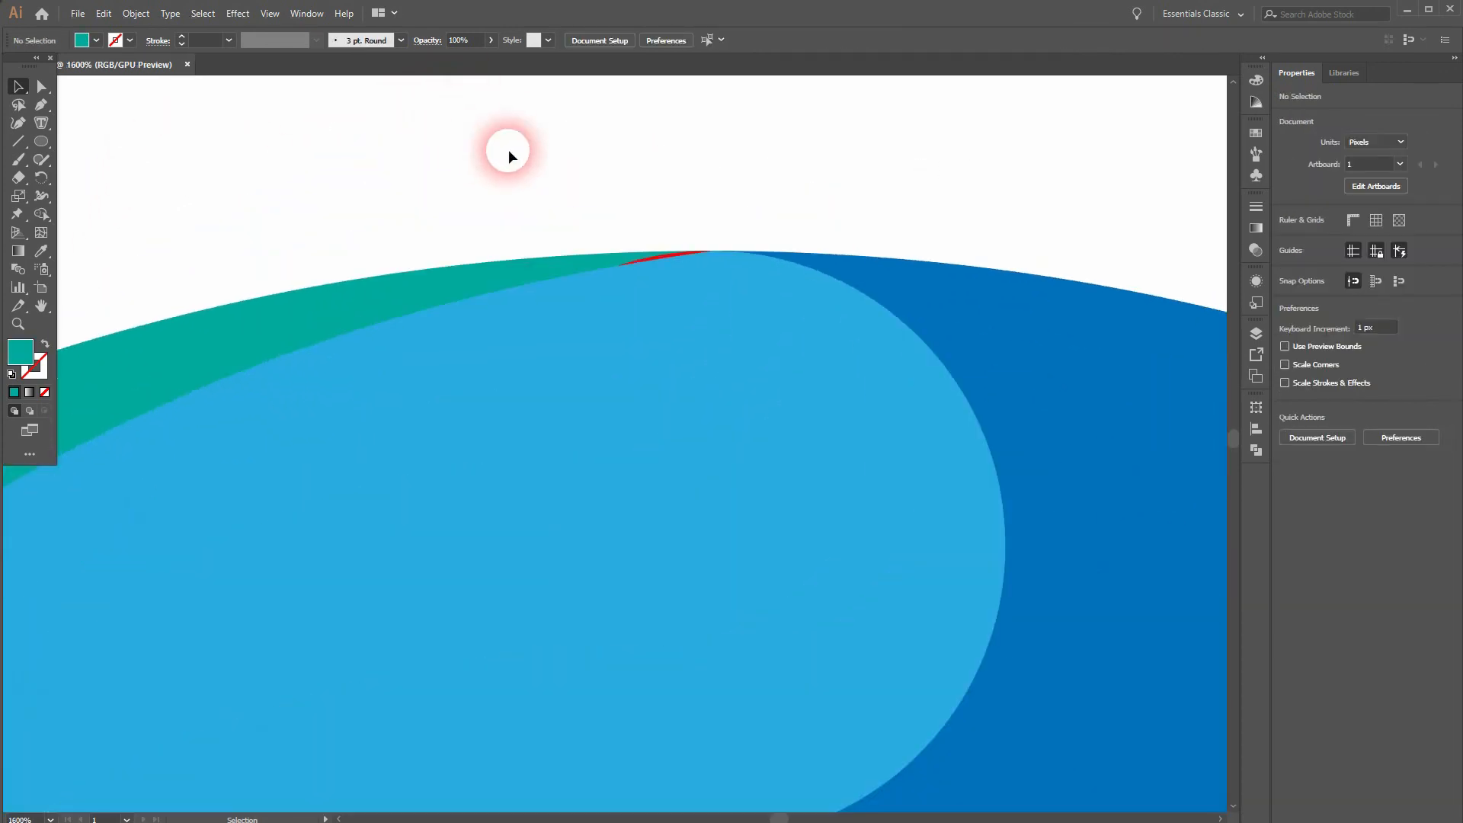
pyautogui.click(884, 392)
pyautogui.click(41, 214)
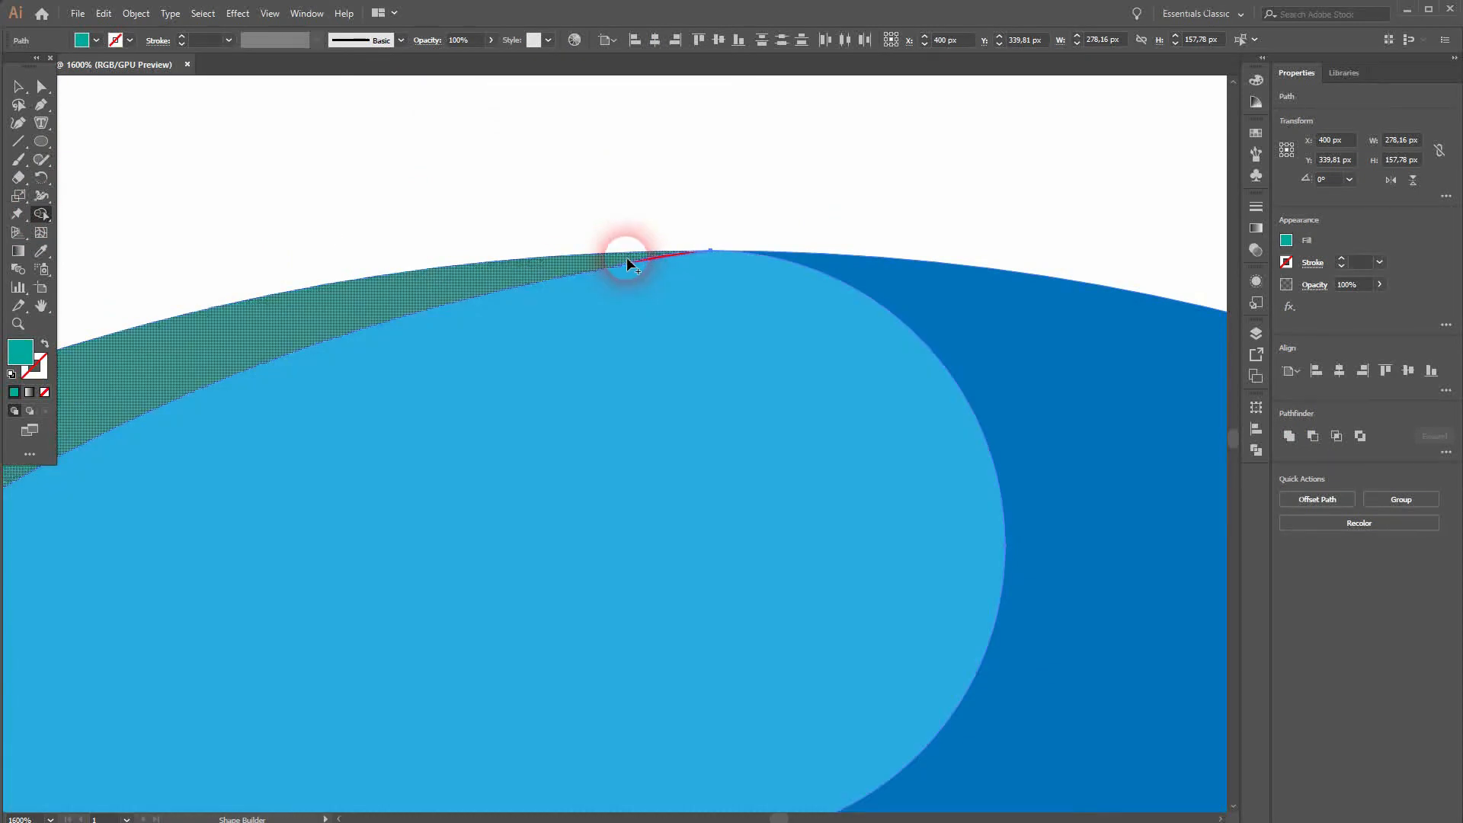
pyautogui.moveTo(627, 257); pyautogui.dragTo(653, 258)
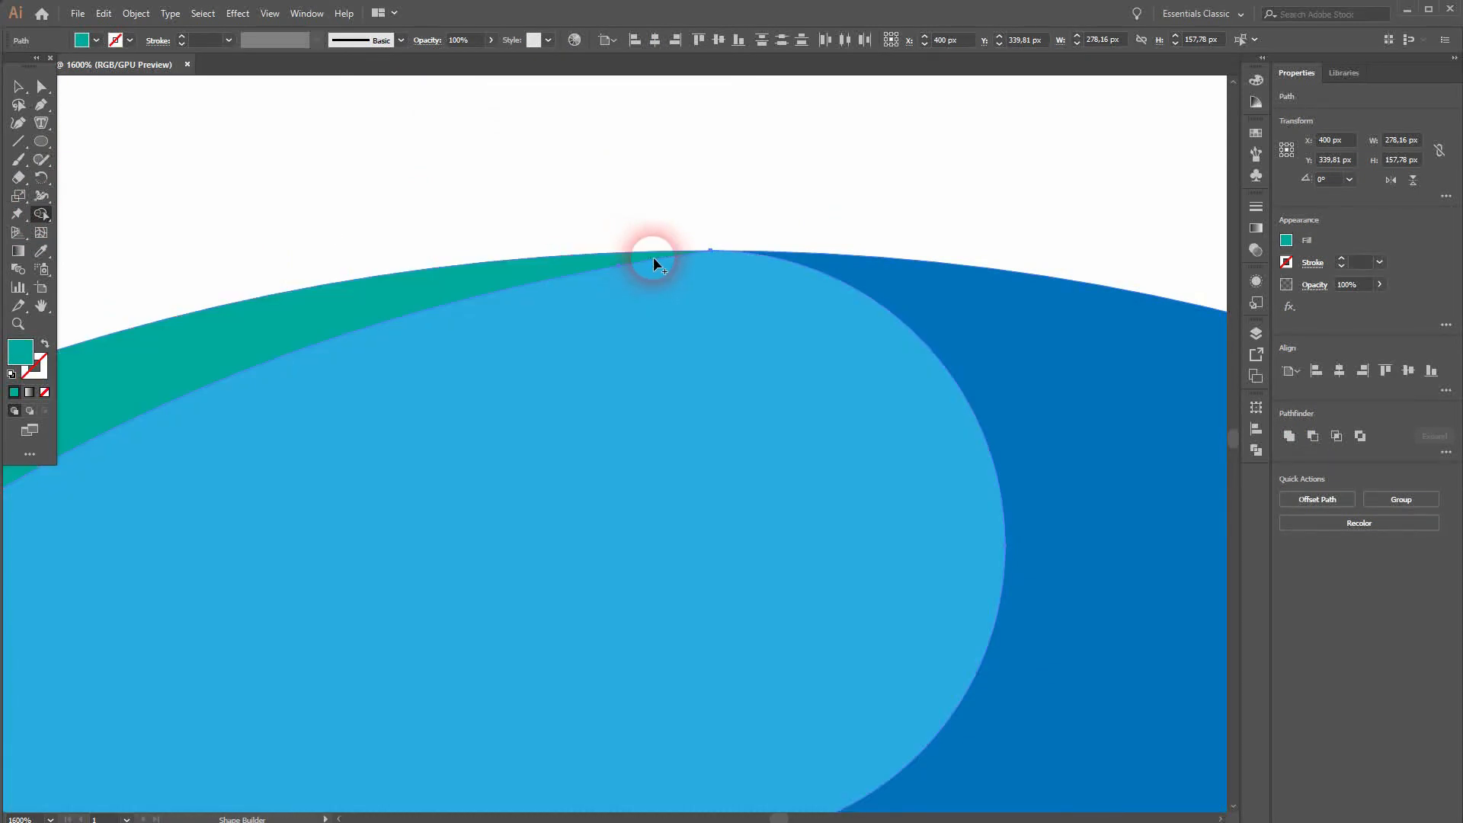
pyautogui.click(745, 123)
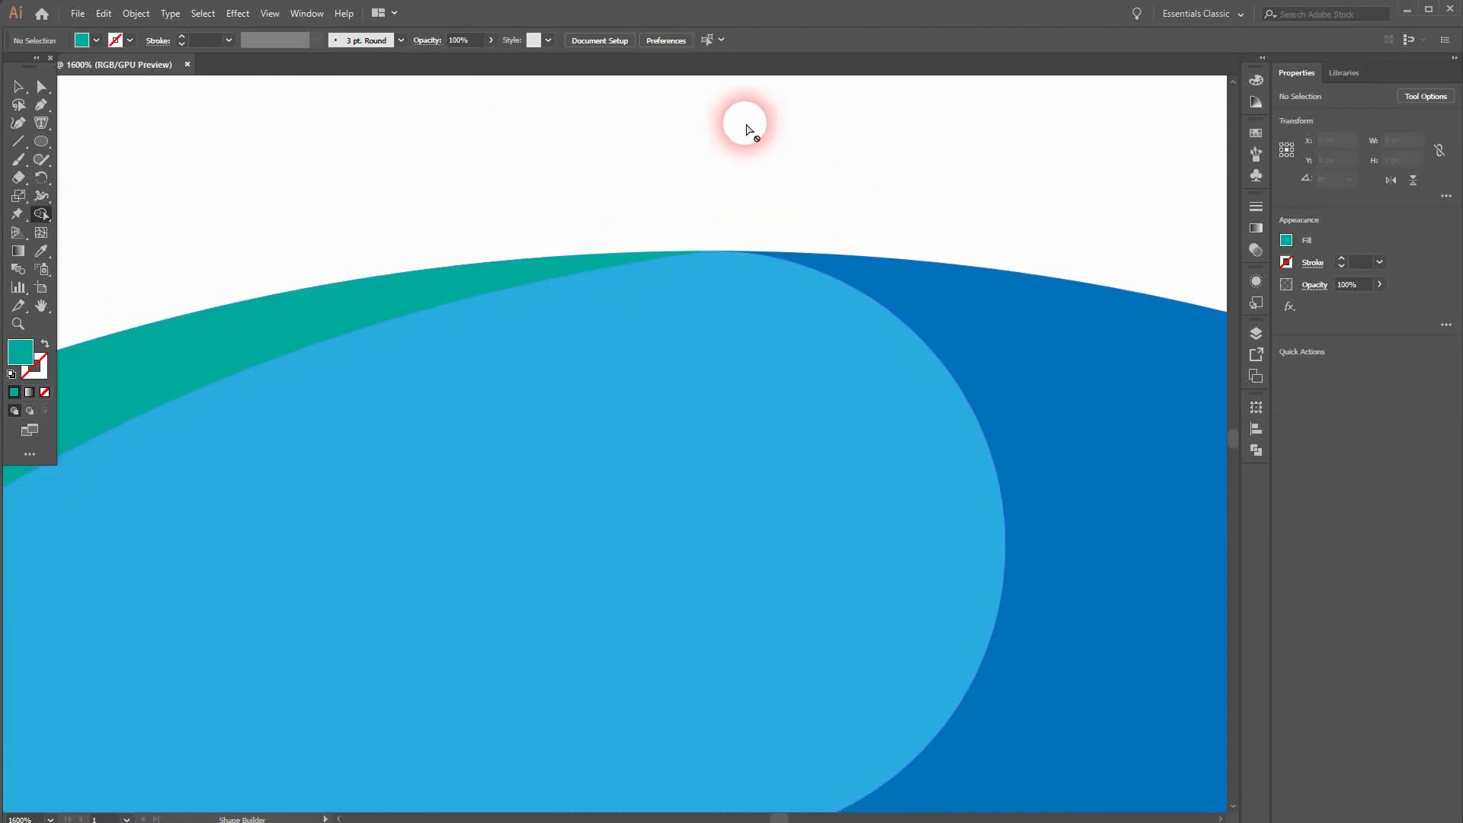
pyautogui.click(19, 86)
pyautogui.hotkey('ctrl', '0')
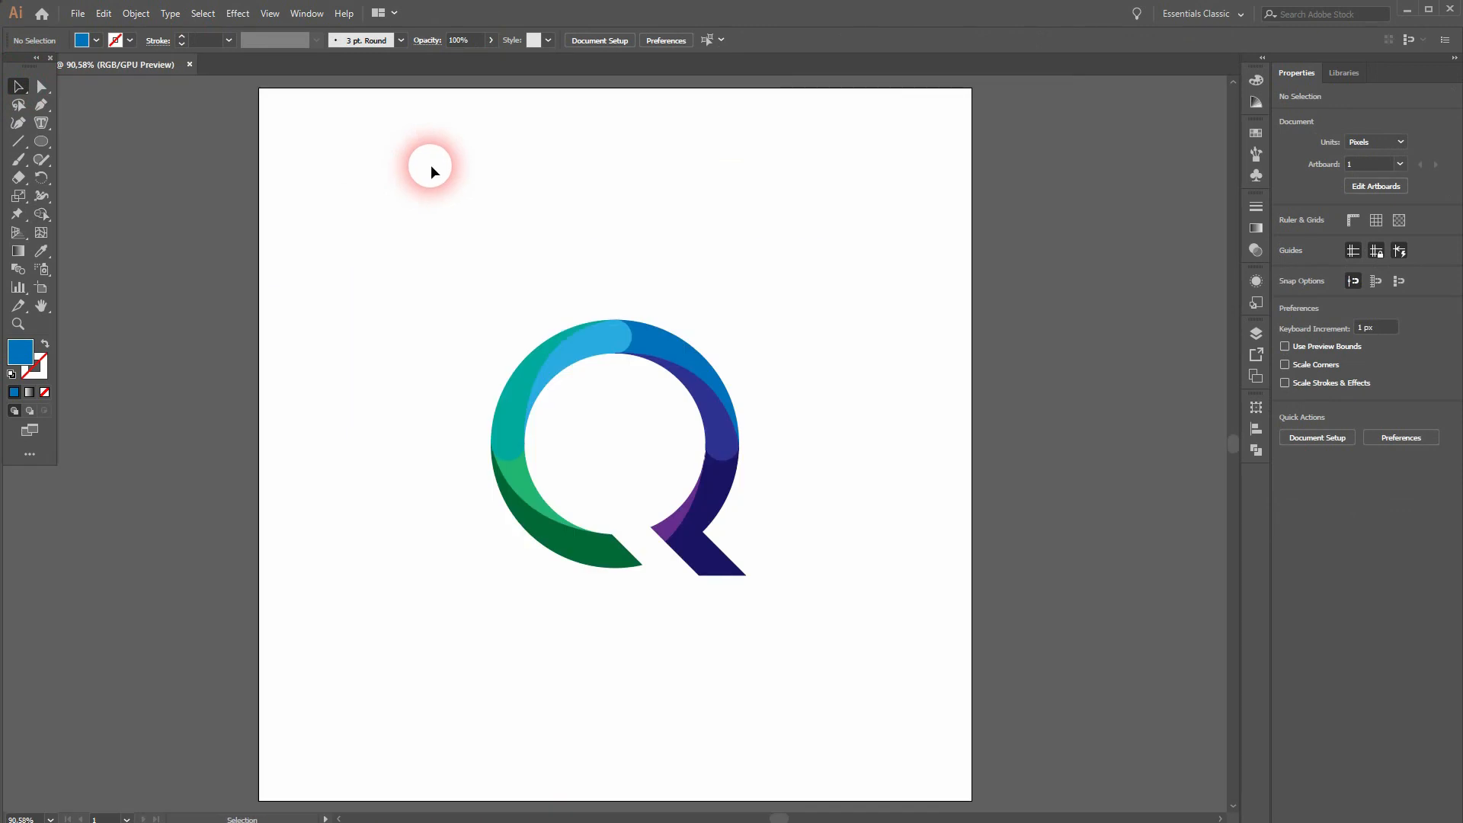
# - Group all shapes of the letter Q and scale the group down proportionally around its centre
pyautogui.scroll(3, 371, 427)
pyautogui.moveTo(511, 437); pyautogui.dragTo(253, 420)
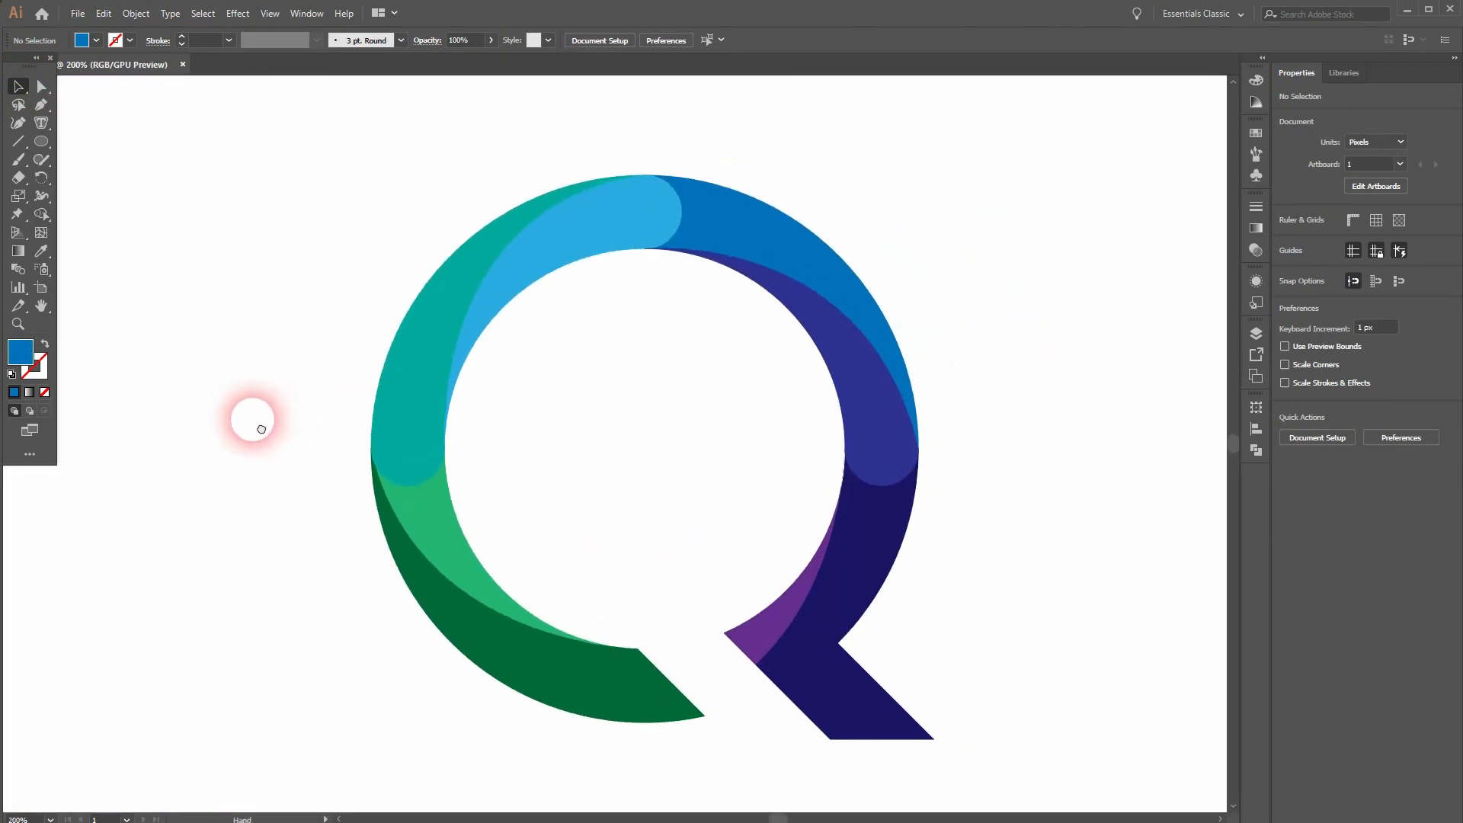
pyautogui.moveTo(281, 768); pyautogui.dragTo(1113, 165)
pyautogui.rightClick(849, 318)
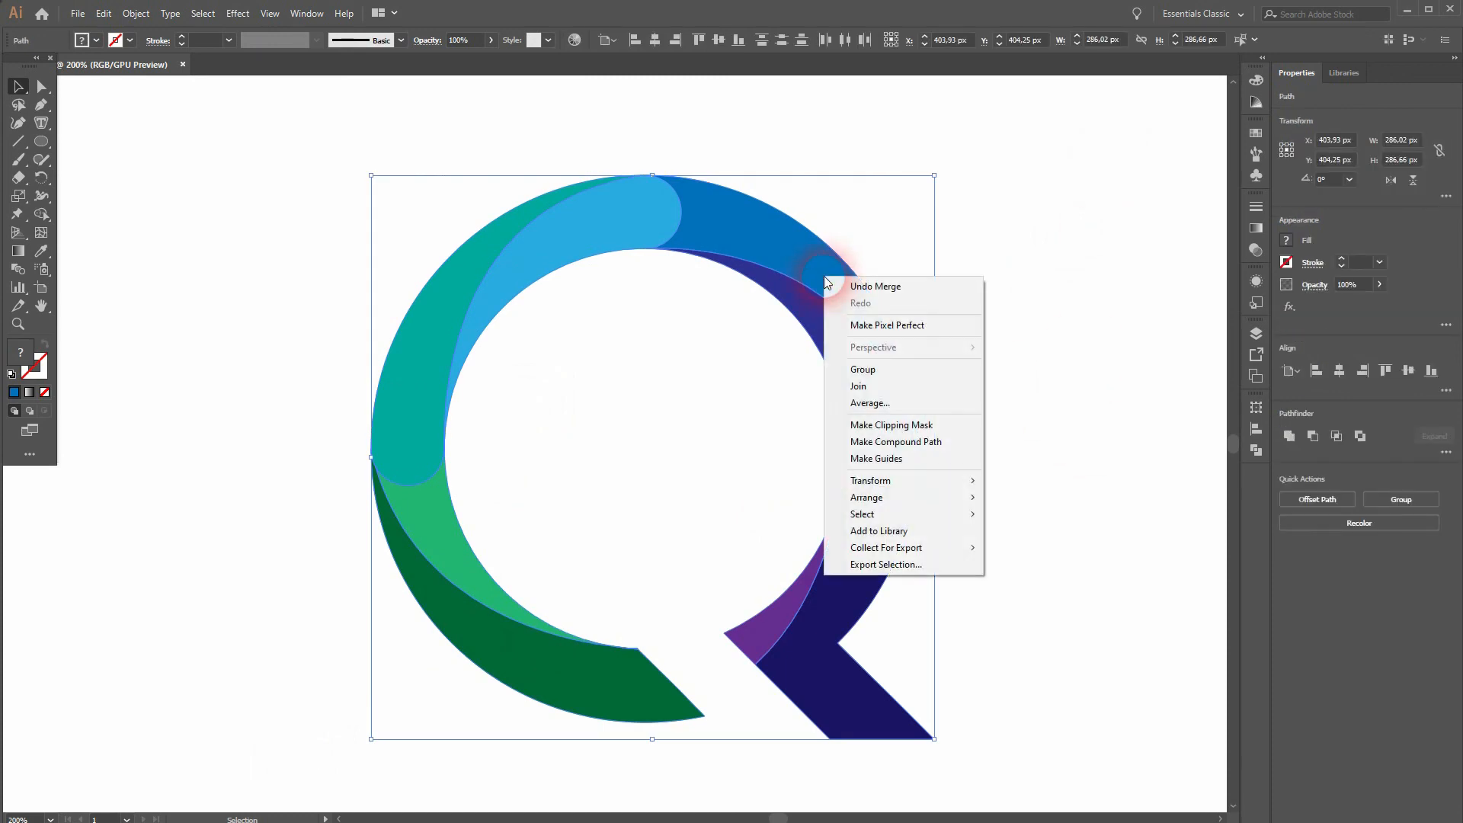
pyautogui.click(916, 371)
pyautogui.moveTo(942, 467); pyautogui.dragTo(868, 467)
pyautogui.click(1073, 474)
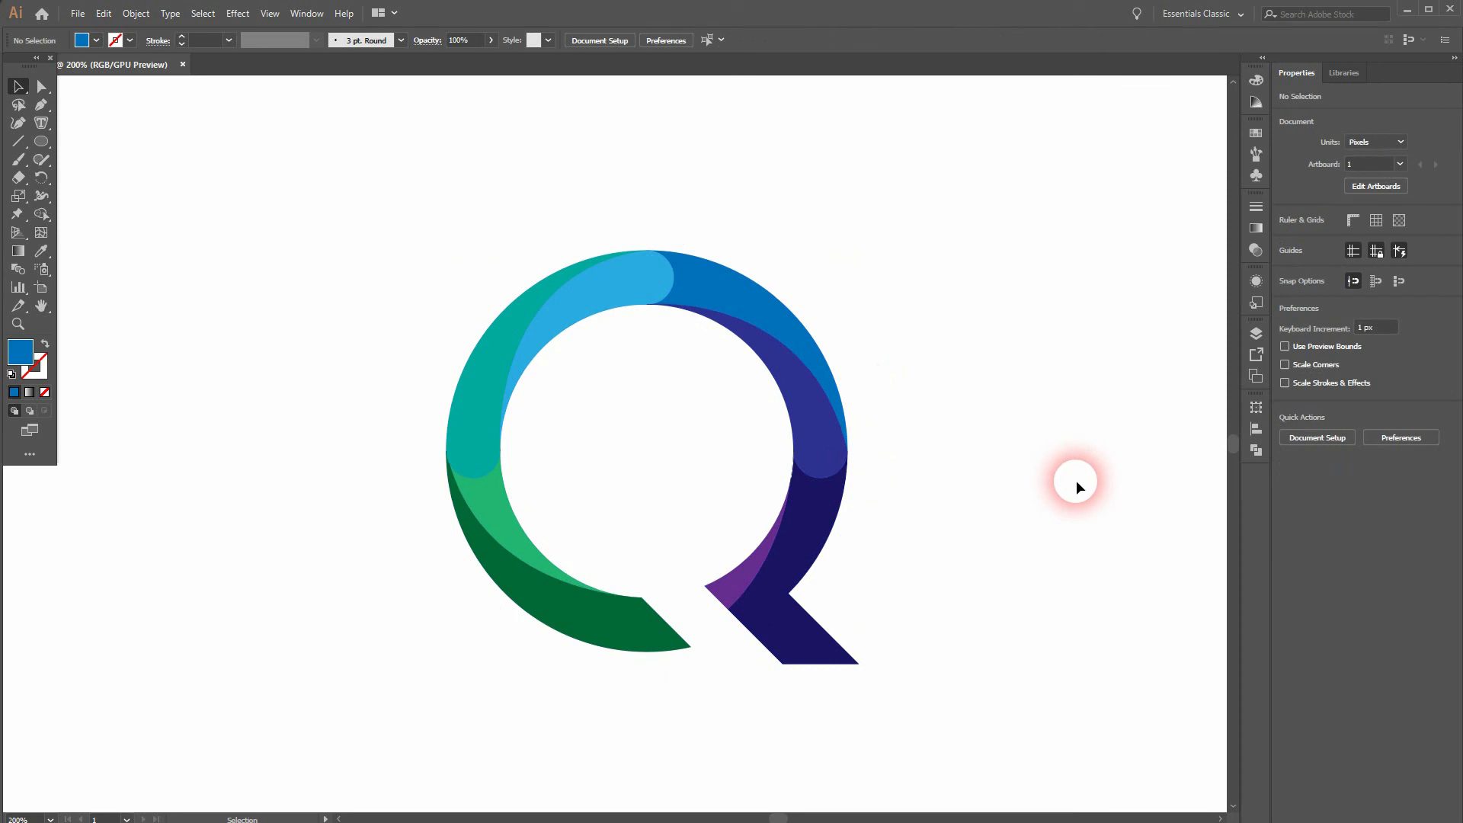